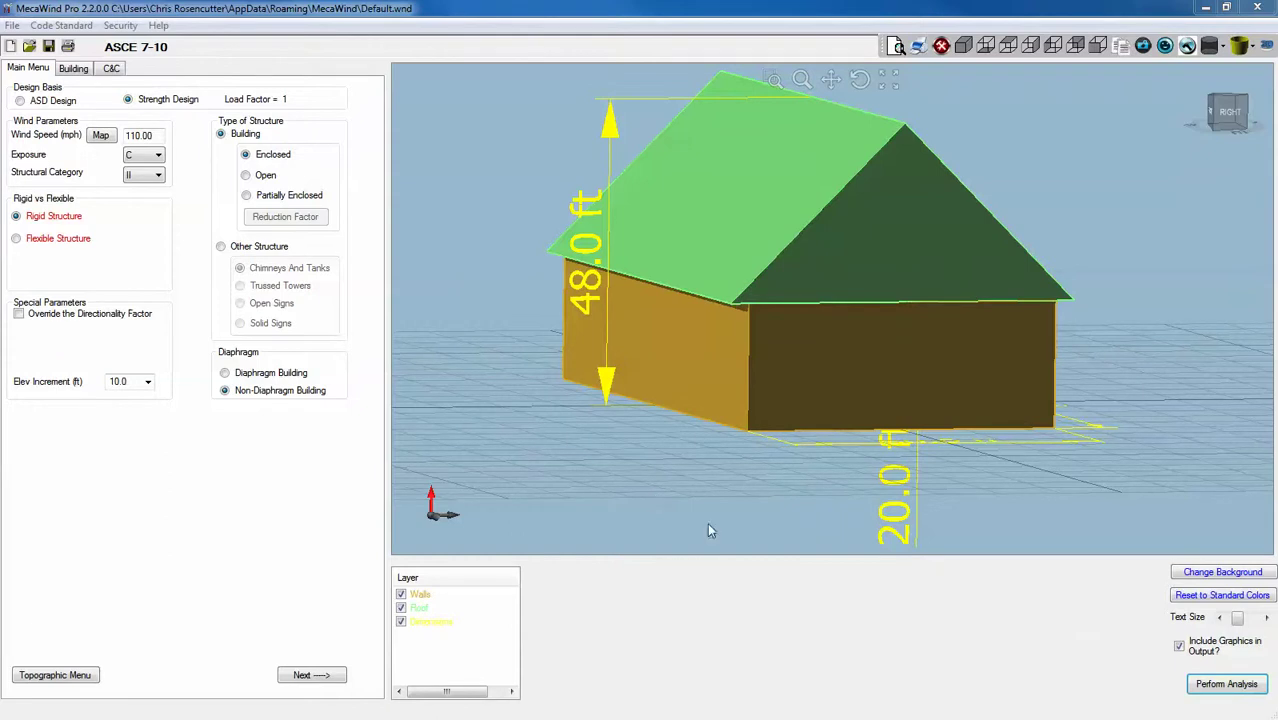
Perform the wind load analysis on the gable building to produce the MecaWind output report.
left_click(1234, 687)
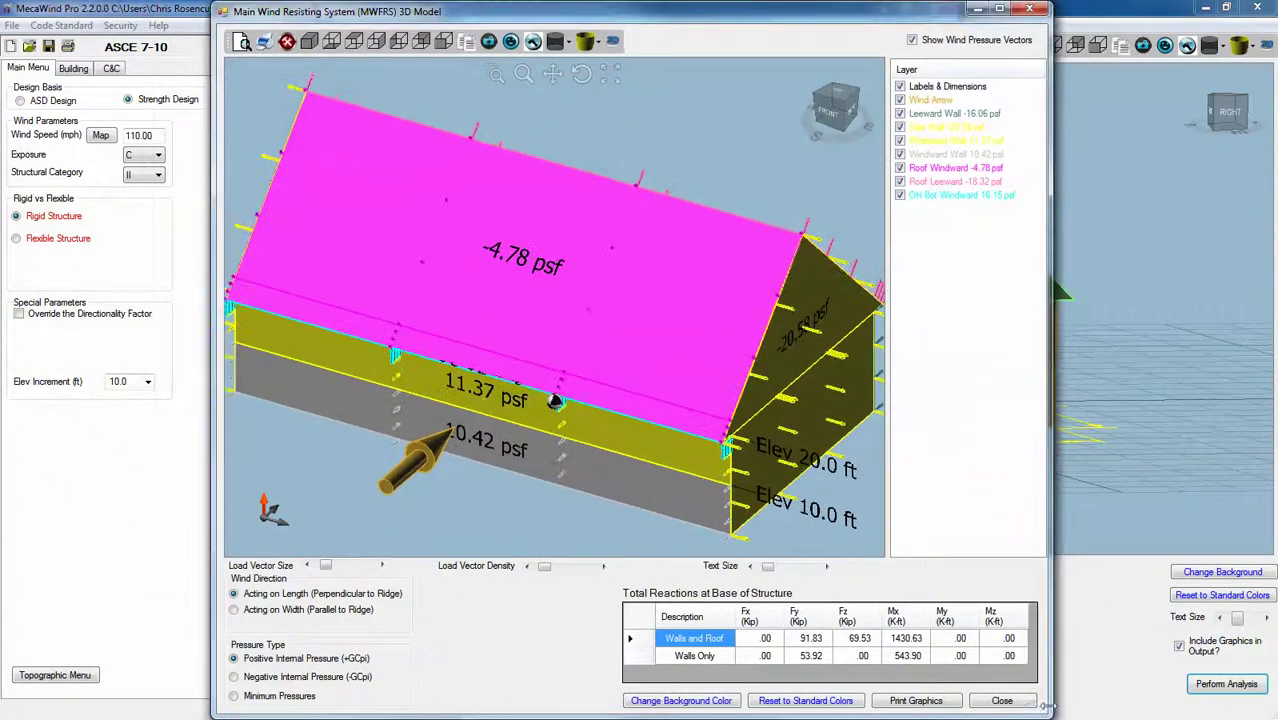
Orbit and zoom the pressure model, then view it isometrically and from the right-side elevation.
left_click_drag(709, 386, 487, 453)
scroll(723, 360, "down", 3)
scroll(679, 352, "down", 2)
scroll(723, 327, "up", 5)
scroll(600, 362, "down", 2)
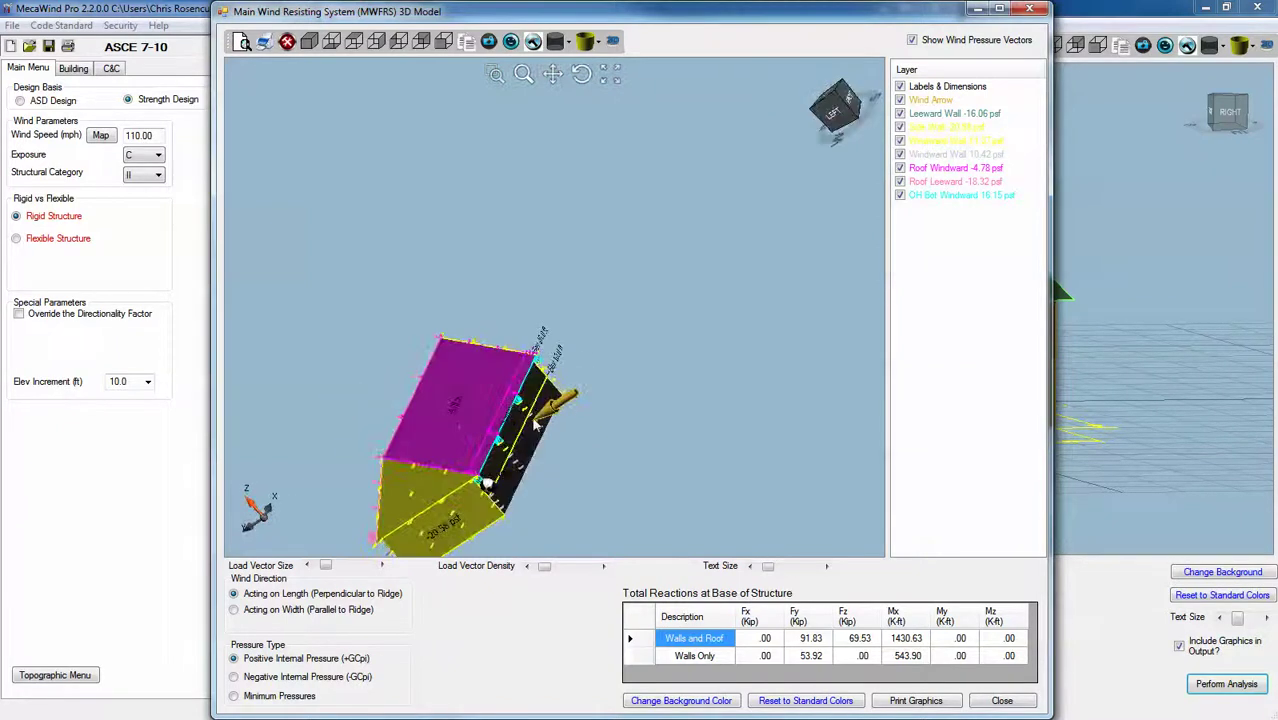
left_click(310, 42)
scroll(583, 352, "up", 3)
scroll(590, 337, "down", 1)
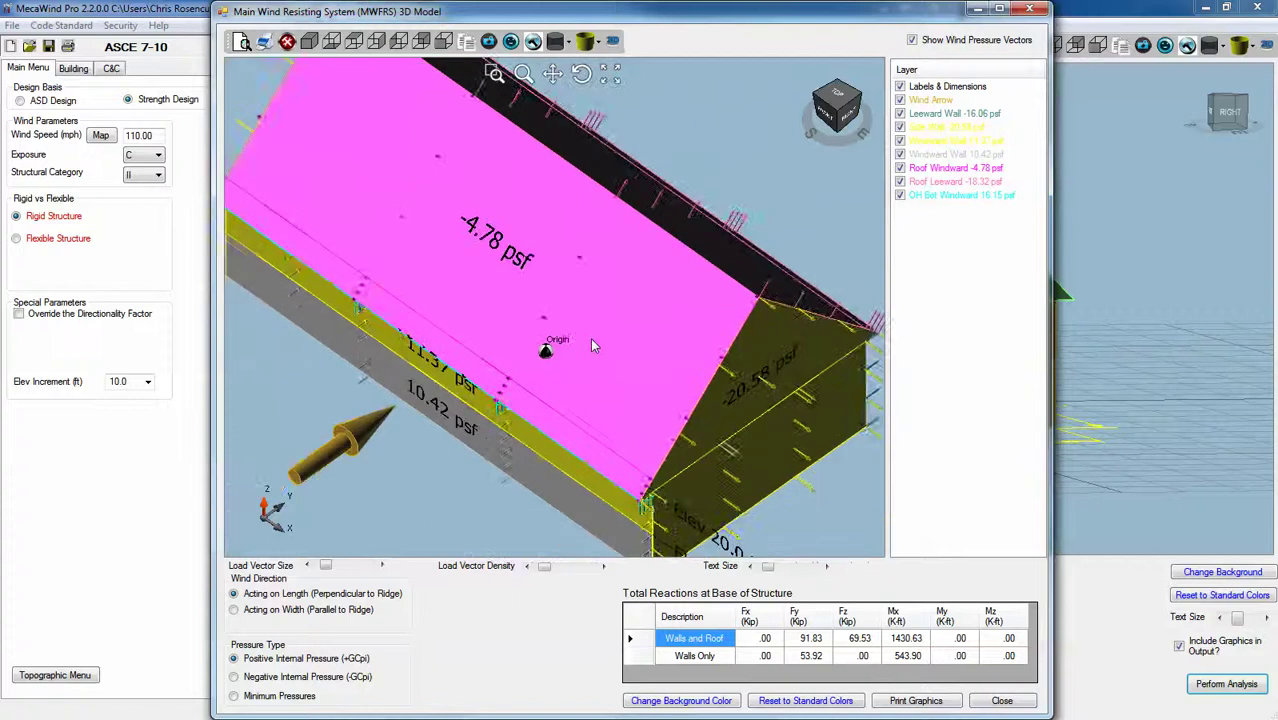
left_click(853, 116)
scroll(535, 180, "down", 3)
scroll(520, 177, "up", 5)
scroll(483, 148, "up", 2)
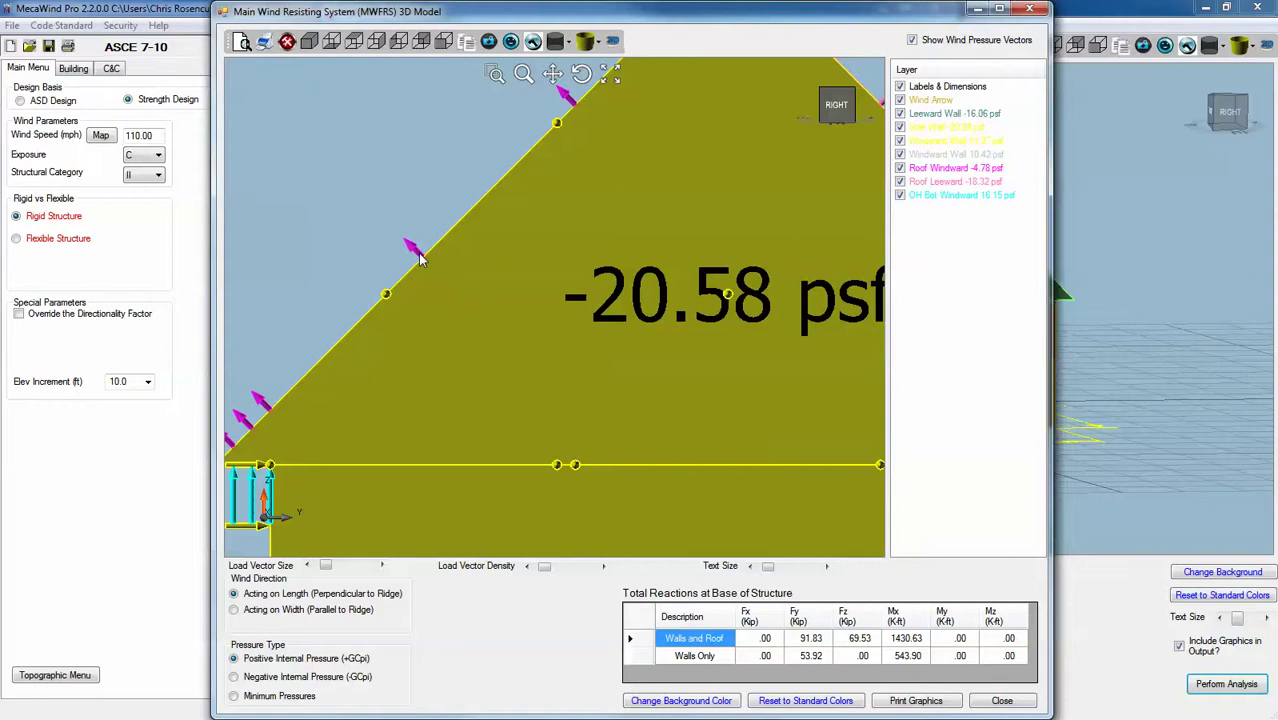
scroll(418, 257, "down", 3)
scroll(419, 448, "down", 3)
scroll(267, 385, "down", 3)
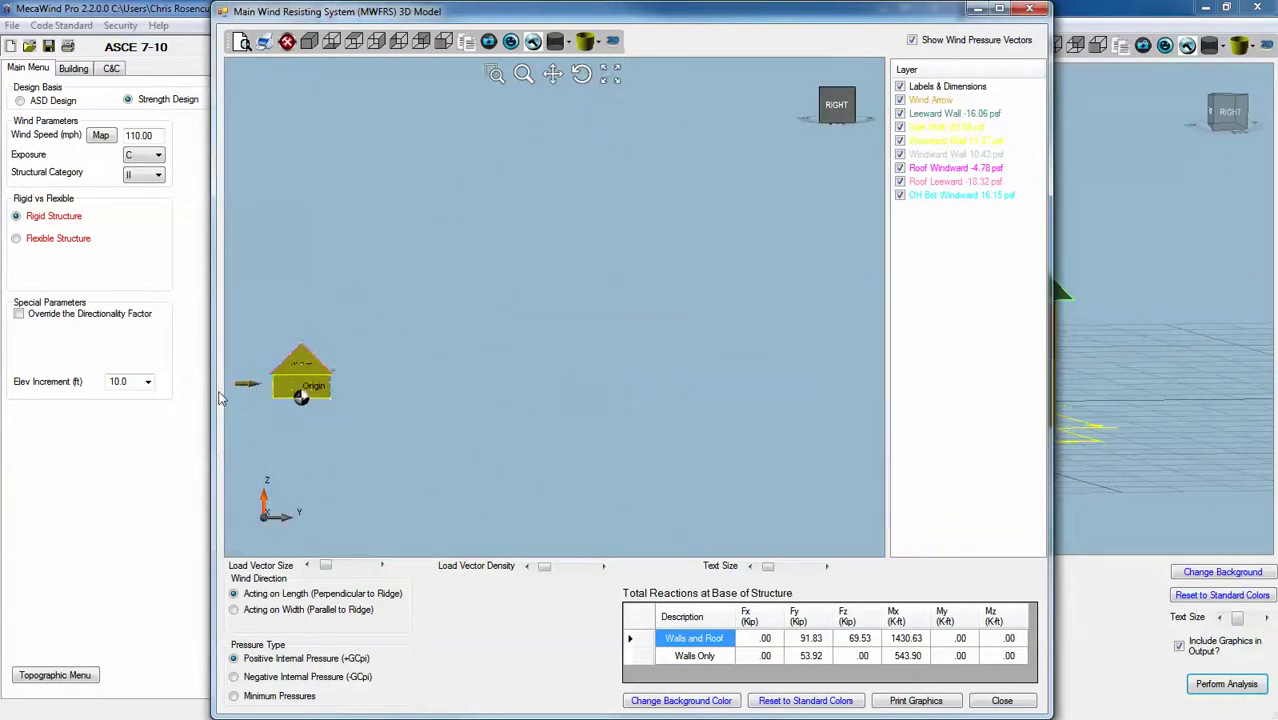
scroll(230, 350, "up", 5)
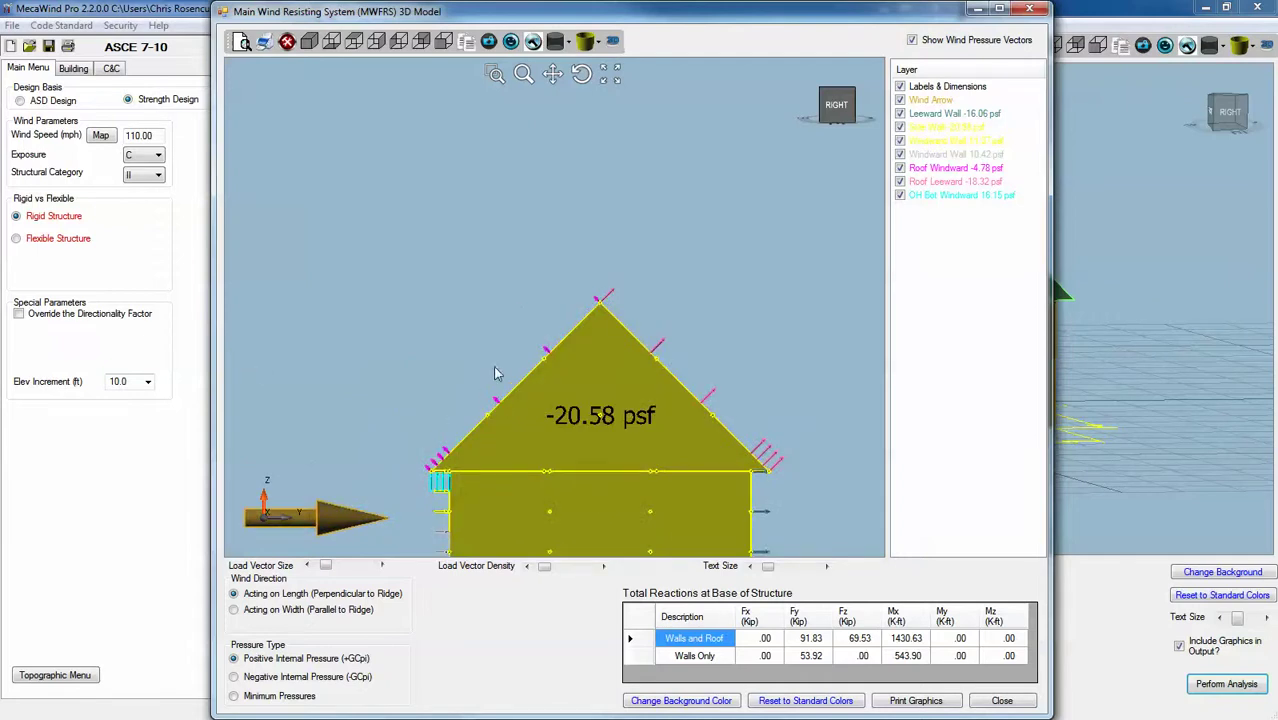
Orbit around the house to inspect the roof, the side elevation and the dark leeward roof slope.
middle_click_drag(498, 372, 402, 345)
scroll(686, 344, "up", 3)
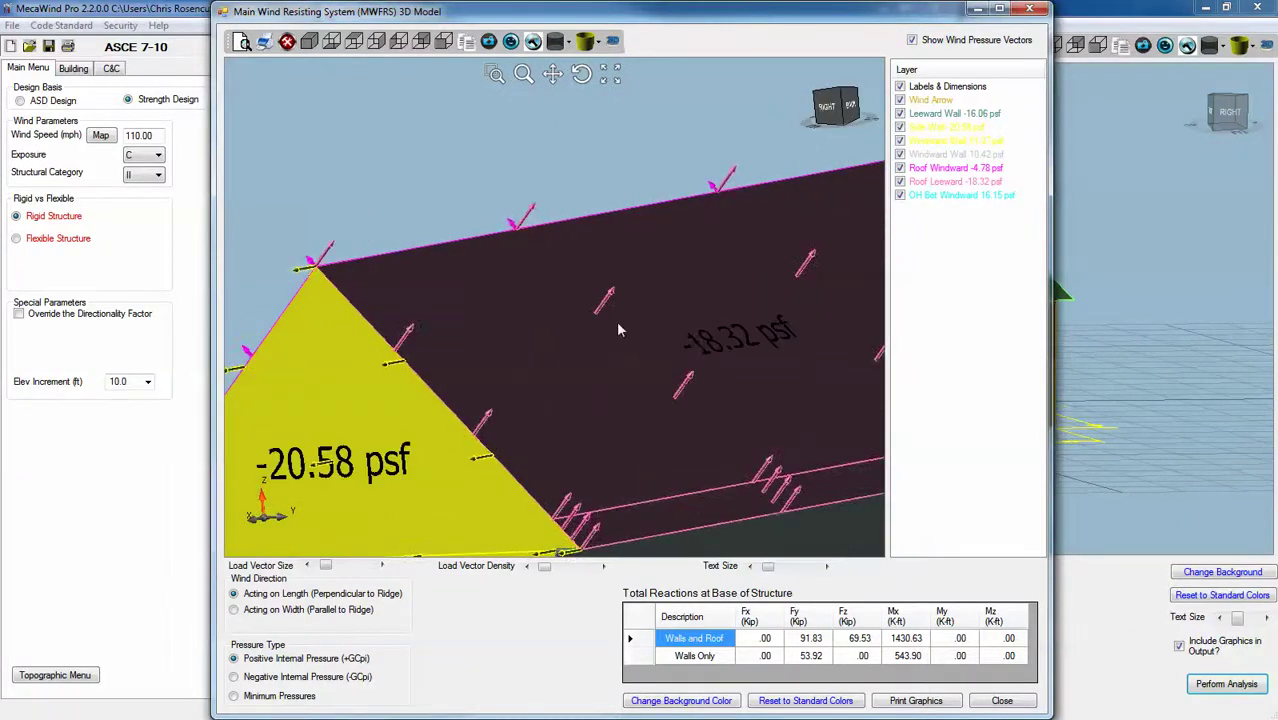
middle_click_drag(591, 318, 638, 293)
scroll(638, 293, "down", 5)
scroll(650, 300, "up", 6)
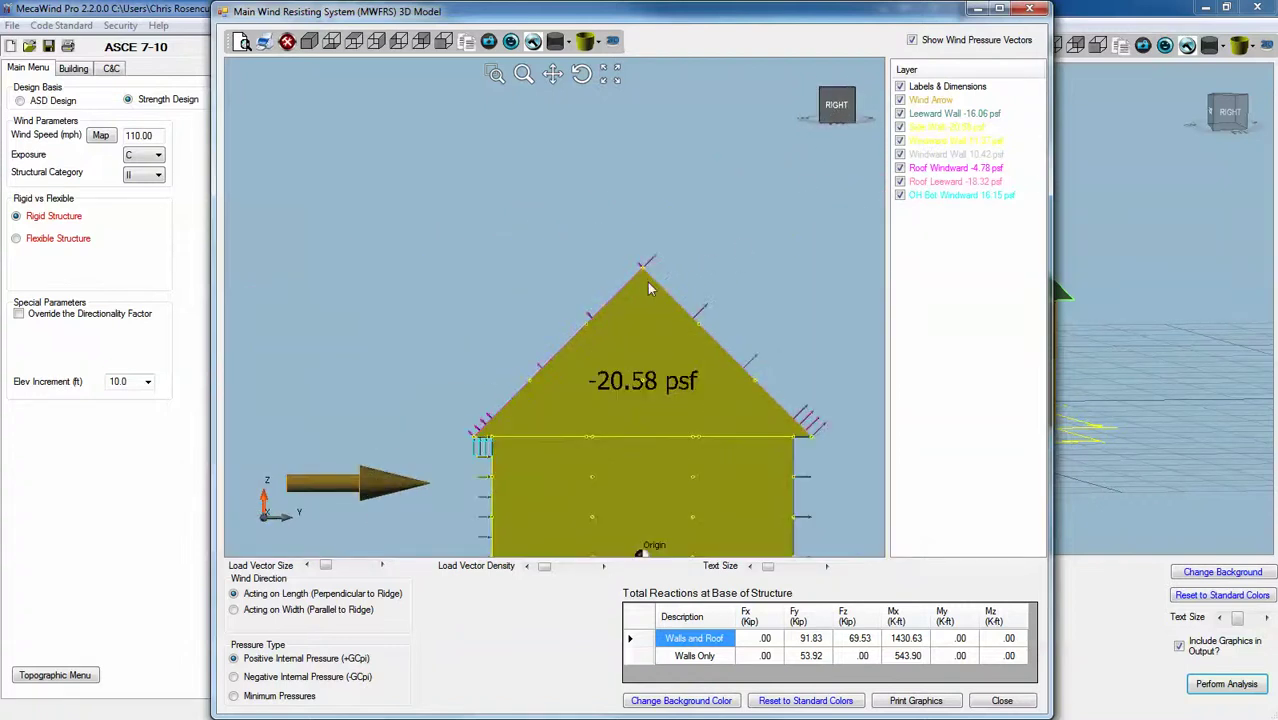
scroll(675, 293, "up", 2)
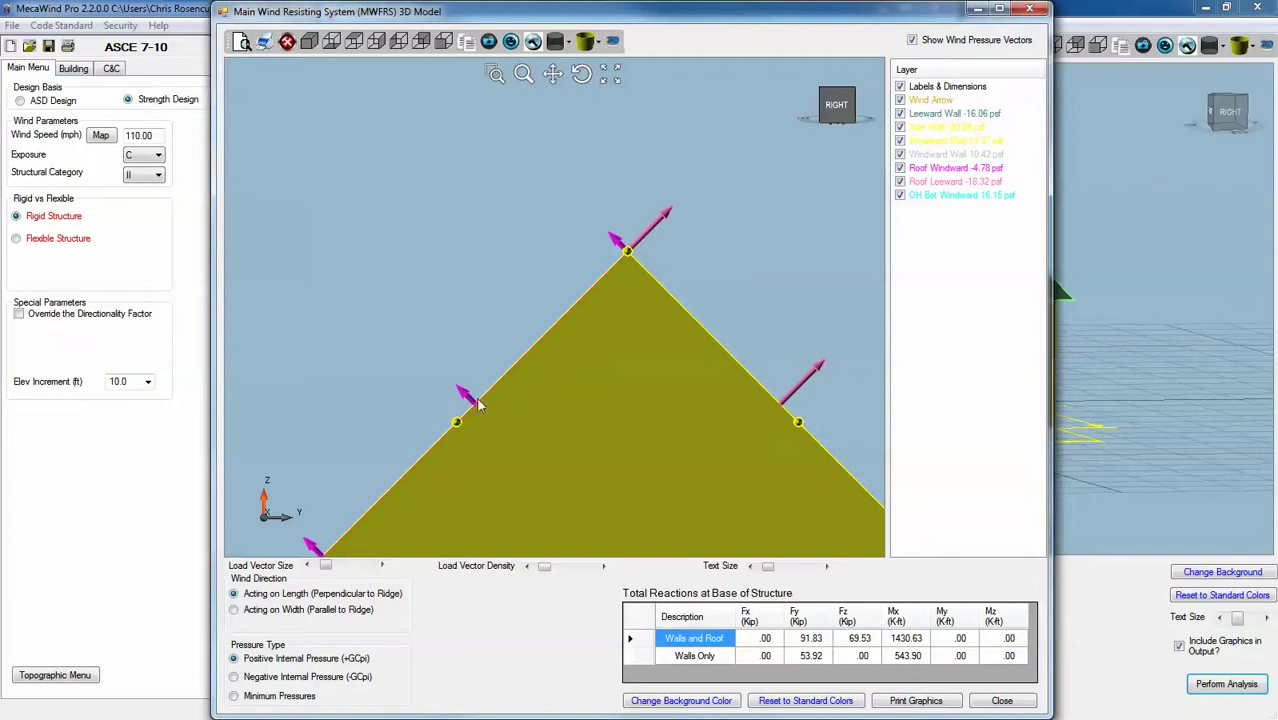
scroll(516, 349, "down", 2)
middle_click_drag(549, 340, 787, 295)
scroll(497, 370, "down", 5)
scroll(359, 400, "up", 6)
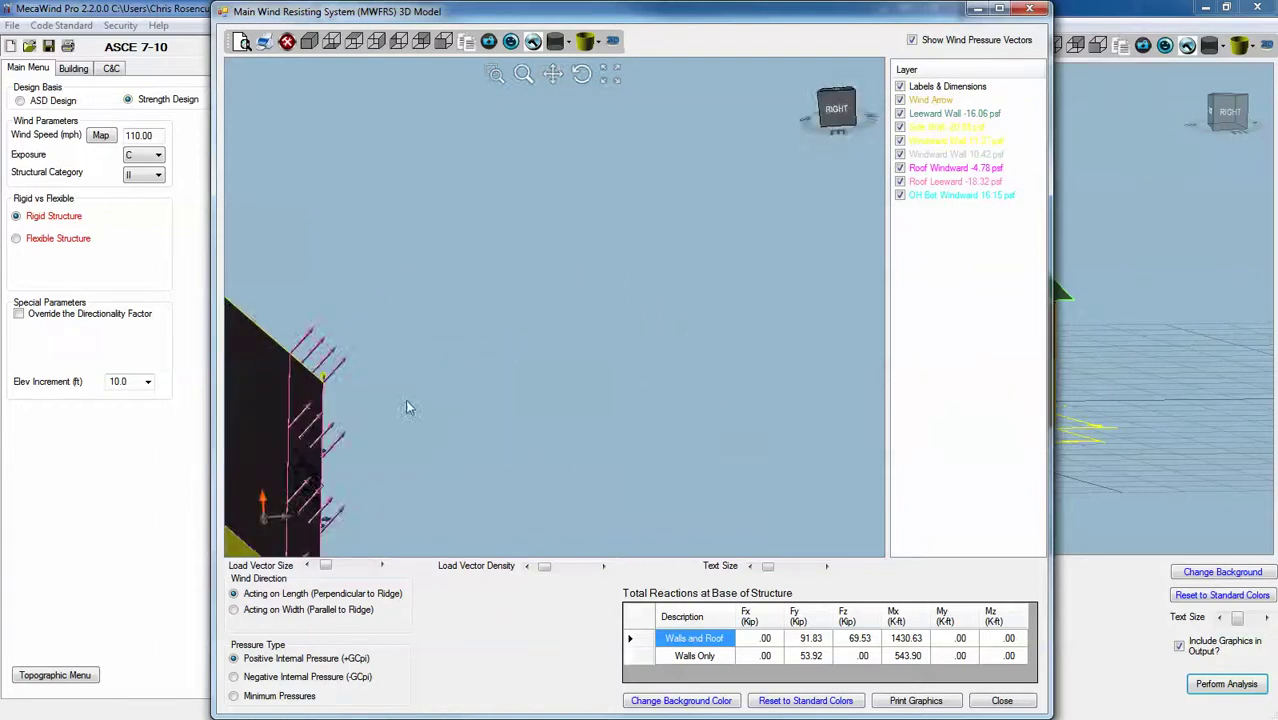
scroll(440, 379, "down", 6)
middle_click_drag(465, 371, 427, 421)
scroll(427, 421, "up", 5)
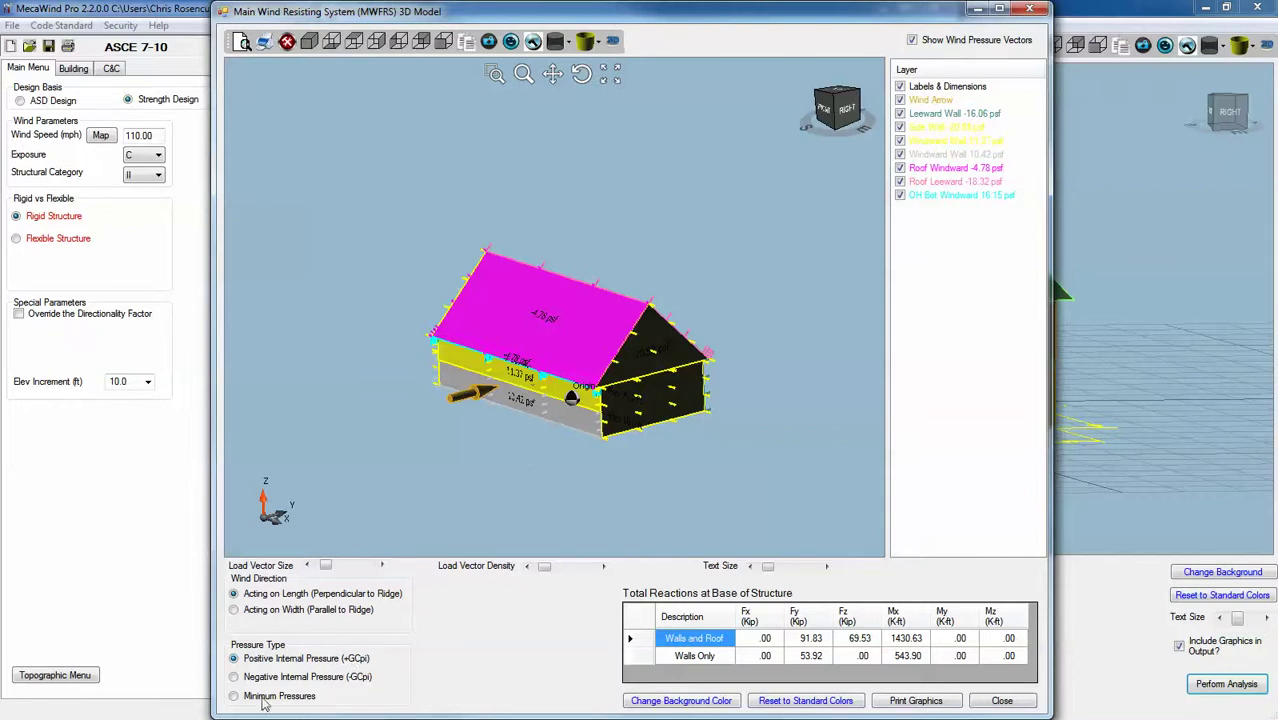
Switch the results to Negative Internal Pressure (-GCpi).
left_click(234, 677)
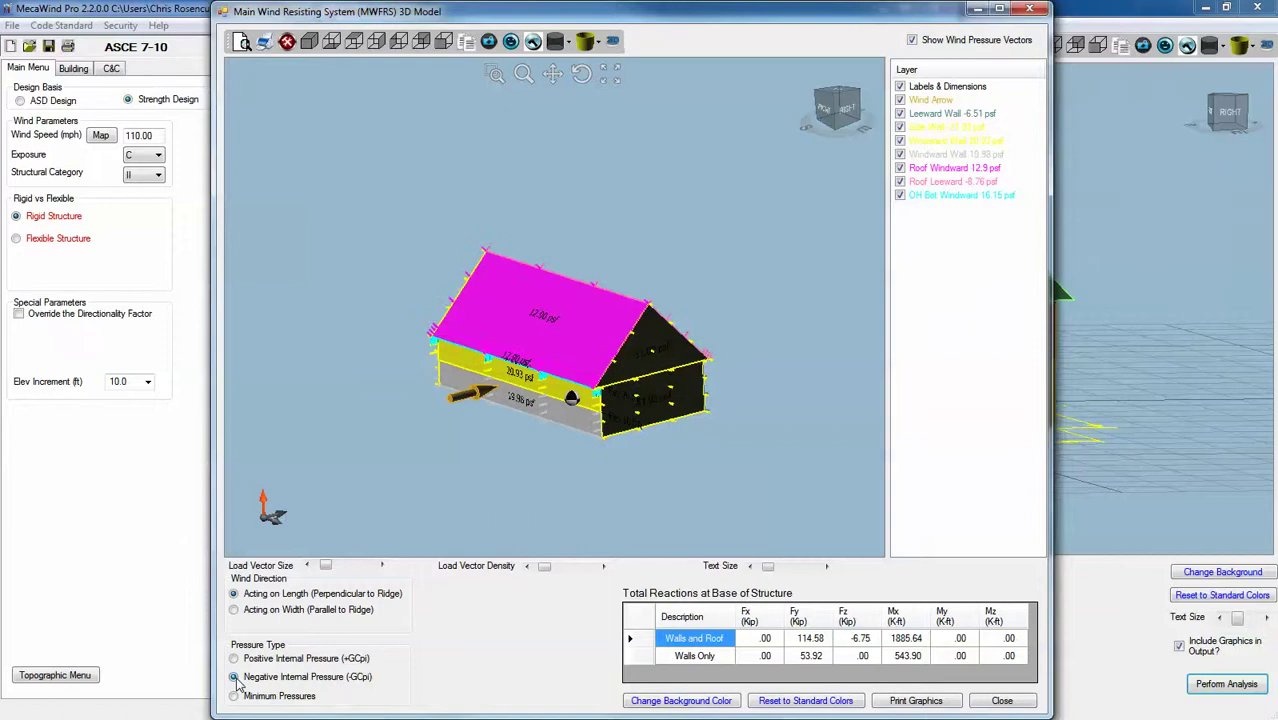
mouse_move(518, 336)
left_mouse_down()
mouse_move(543, 325)
mouse_move(543, 340)
left_mouse_up()
scroll(535, 320, "up", 3)
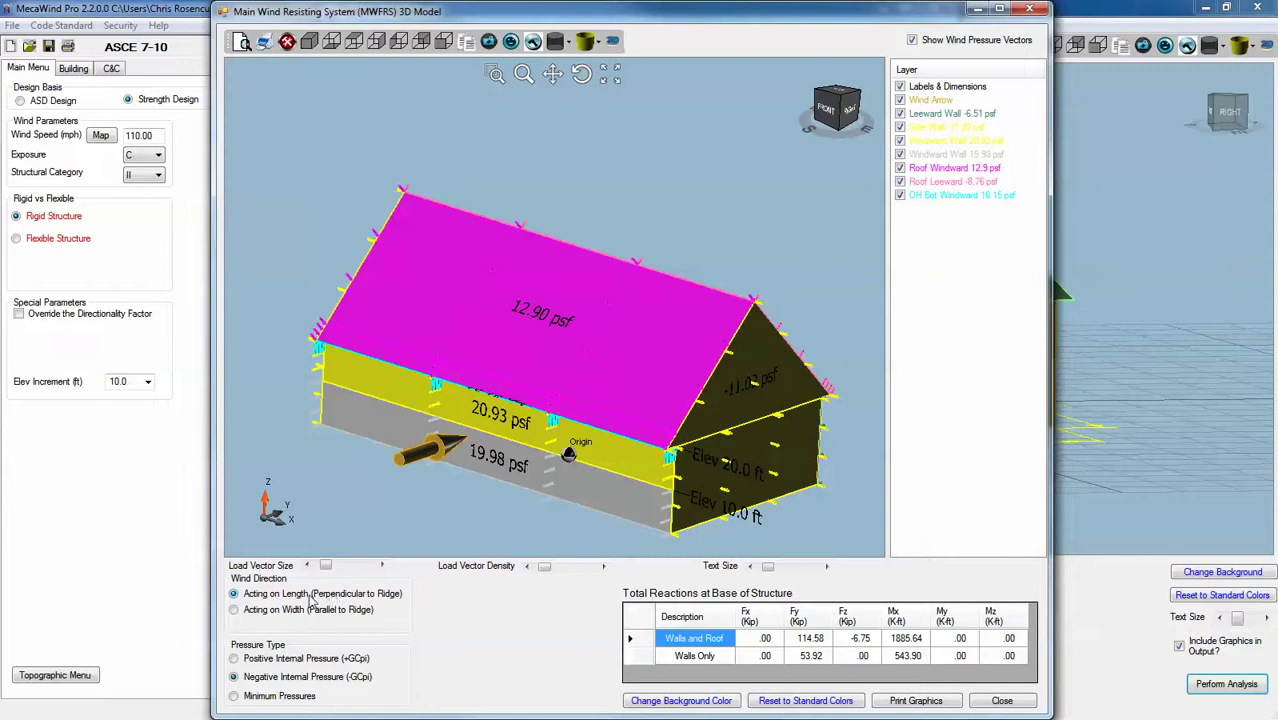
Apply wind acting on width (parallel to ridge) and orbit to check the new pressures.
left_click(236, 612)
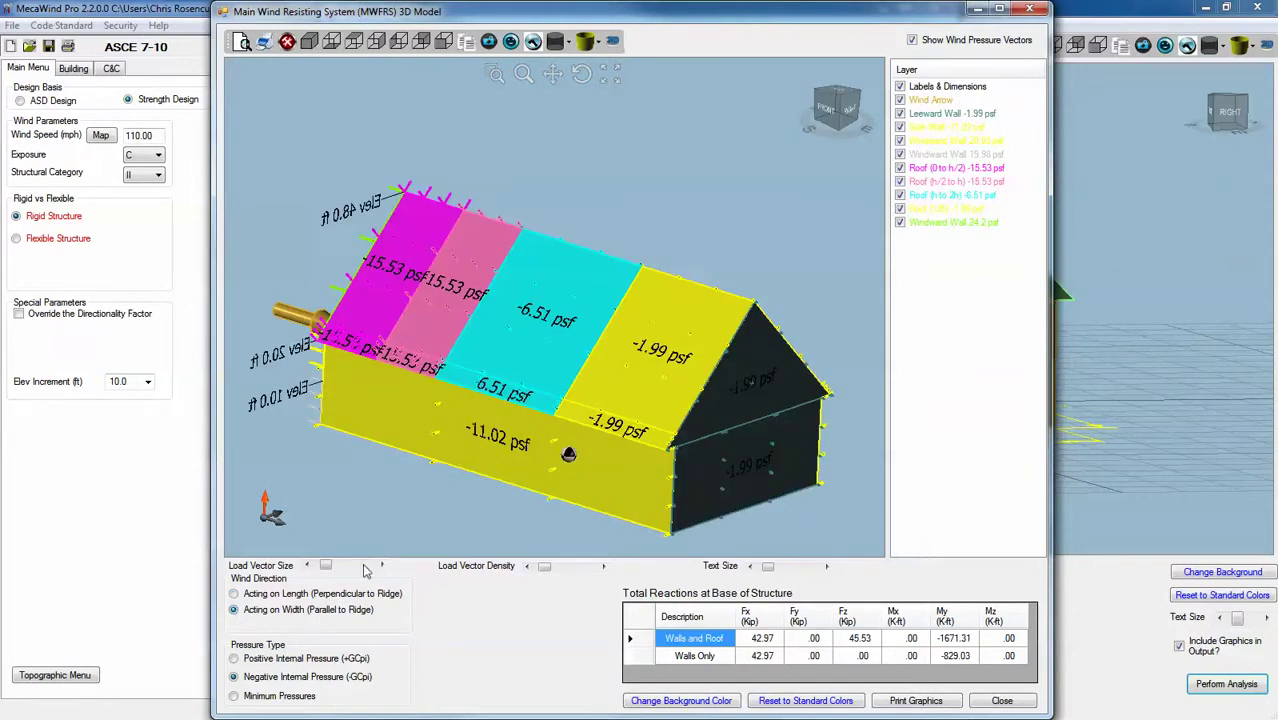
right_click_drag(365, 502, 228, 396)
scroll(420, 371, "up", 5)
right_click_drag(420, 371, 430, 340)
scroll(492, 345, "down", 3)
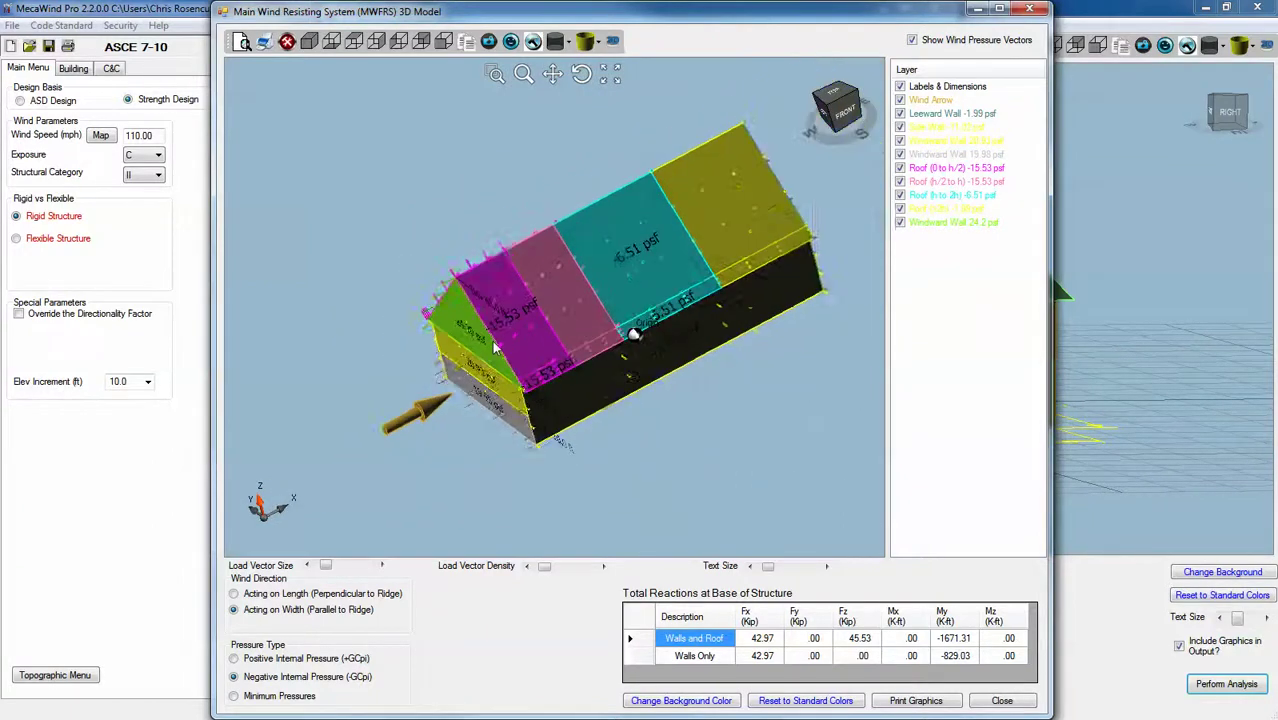
Raise the load vector density, inspect the dense arrows, then thin them out again.
left_click(576, 571)
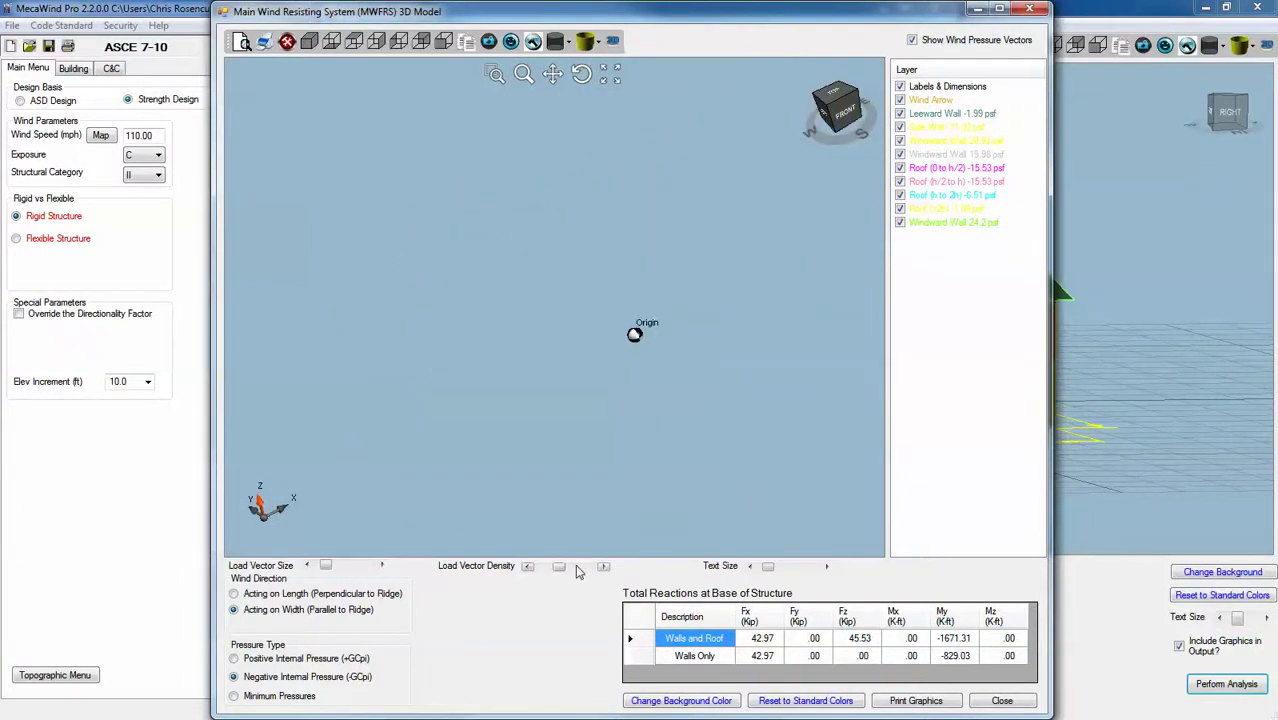
left_click(576, 570)
left_click_drag(645, 418, 522, 566)
left_click(526, 566)
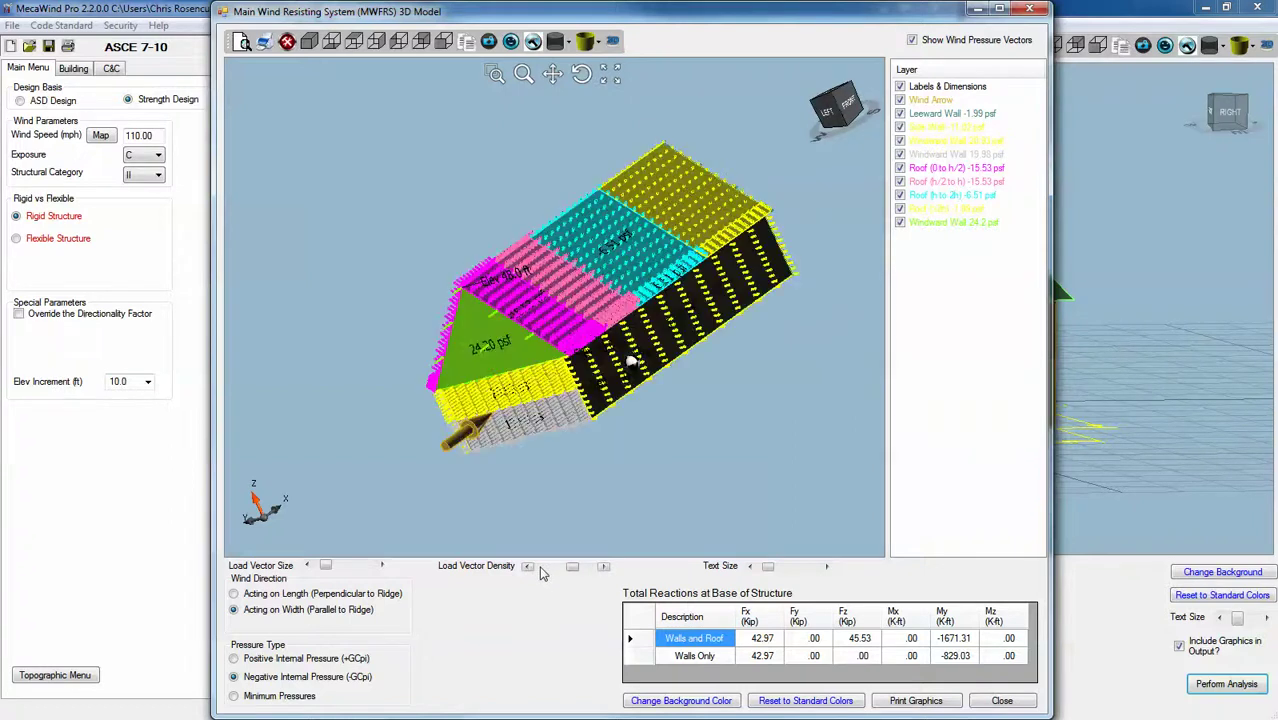
left_click(543, 572)
left_click(545, 572)
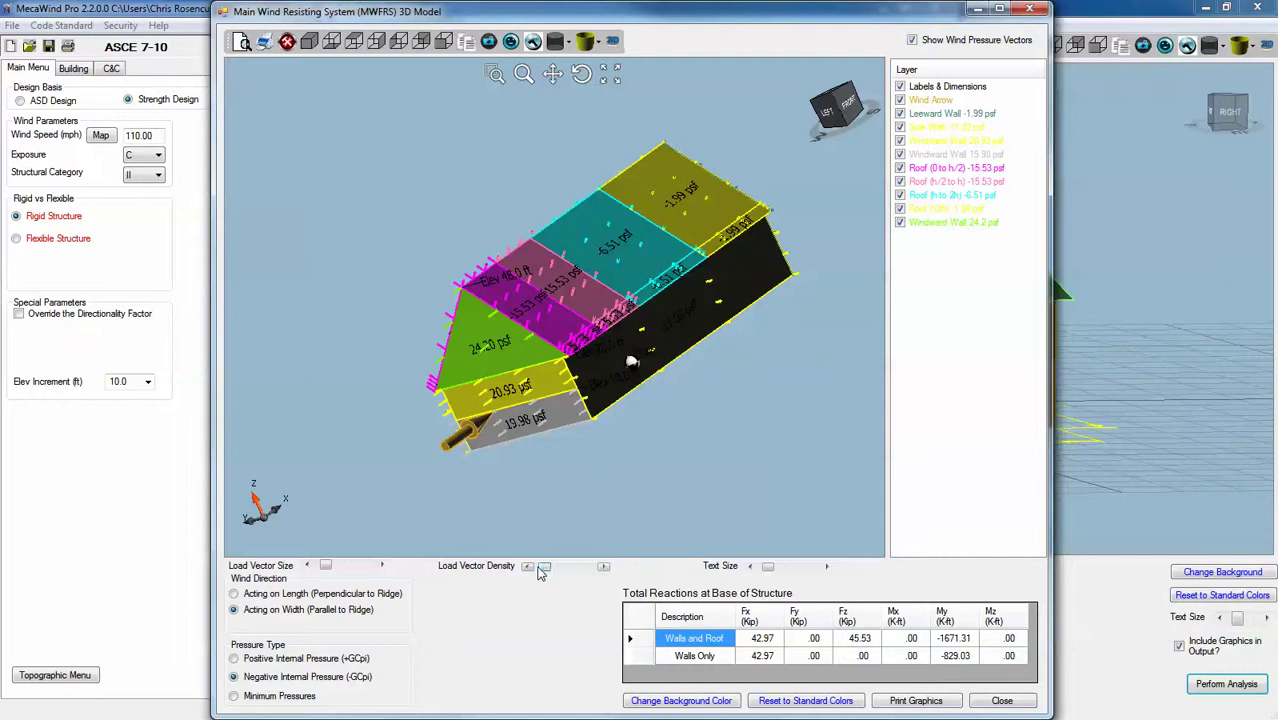
Lengthen the load vectors over several Load Vector Size steps.
left_click(353, 570)
left_click(353, 570)
left_click(353, 570)
left_click(353, 570)
left_click_drag(433, 470, 455, 438)
left_click(356, 570)
left_click(356, 570)
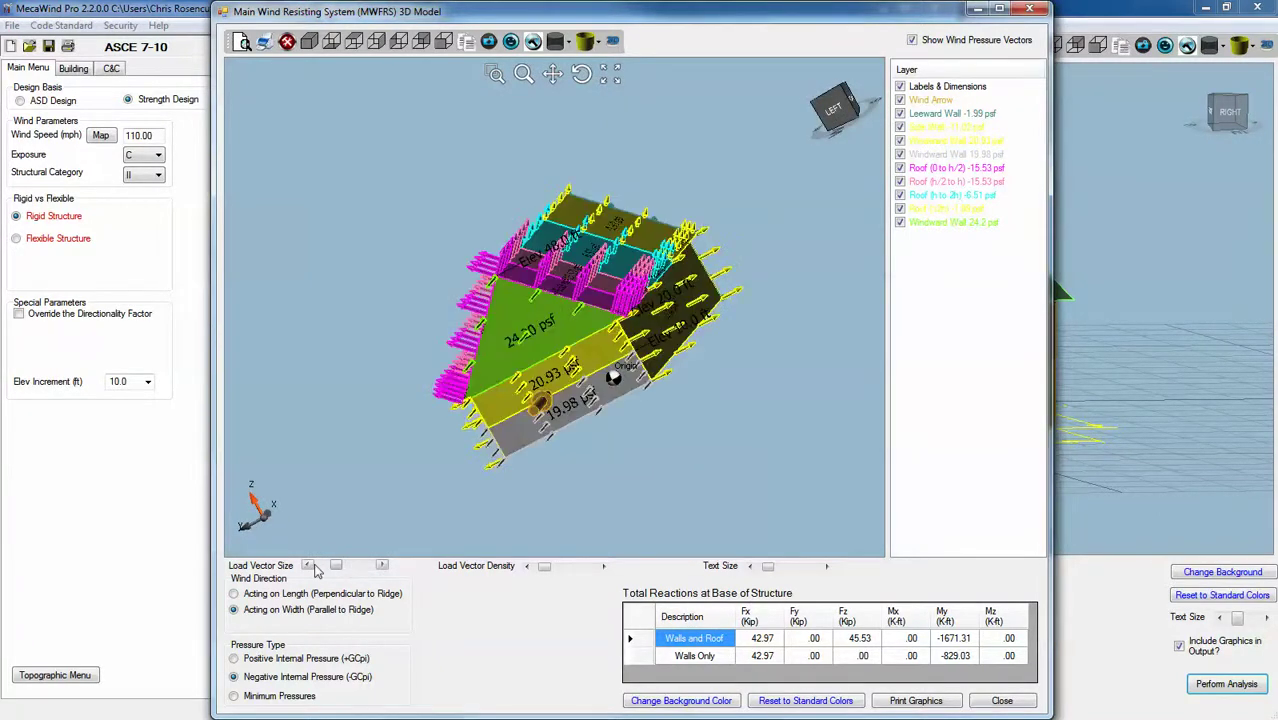
Shorten the load vectors again and check them from a front view.
left_click(323, 569)
left_click(323, 569)
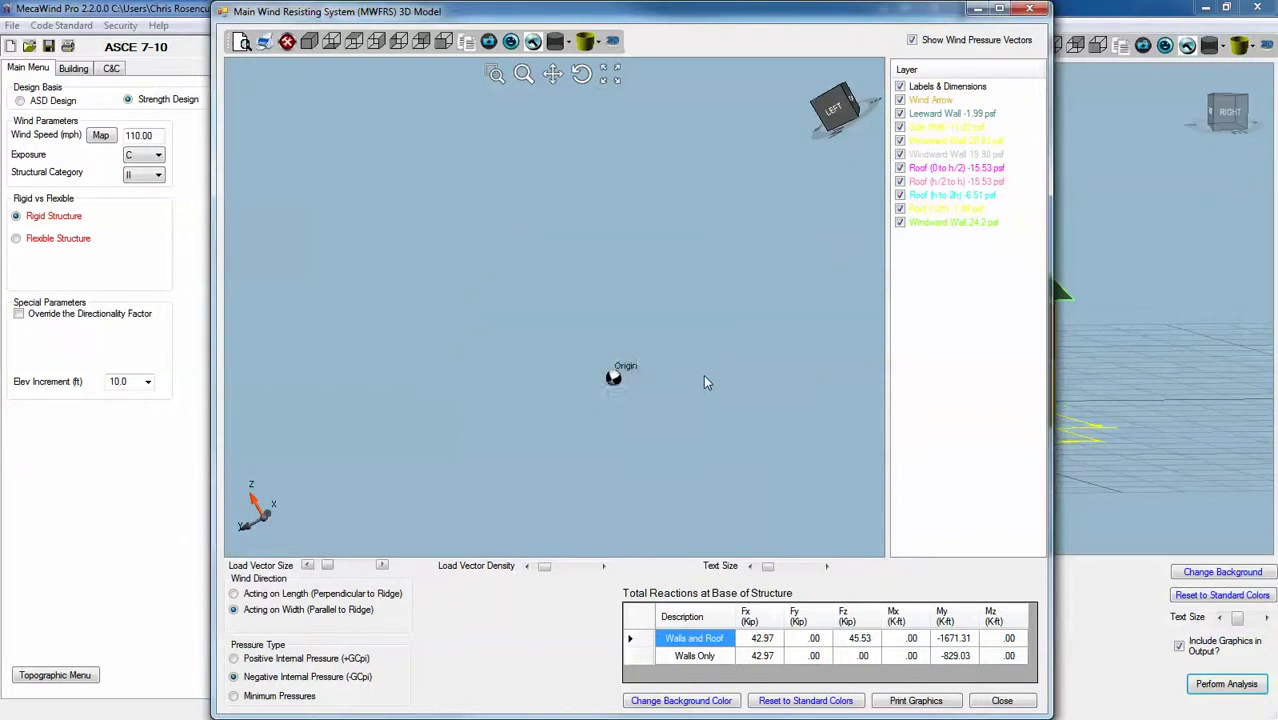
left_click_drag(627, 424, 593, 442)
scroll(593, 442, "down", 3)
scroll(645, 302, "up", 5)
scroll(645, 302, "down", 2)
scroll(680, 310, "up", 3)
scroll(709, 306, "down", 3)
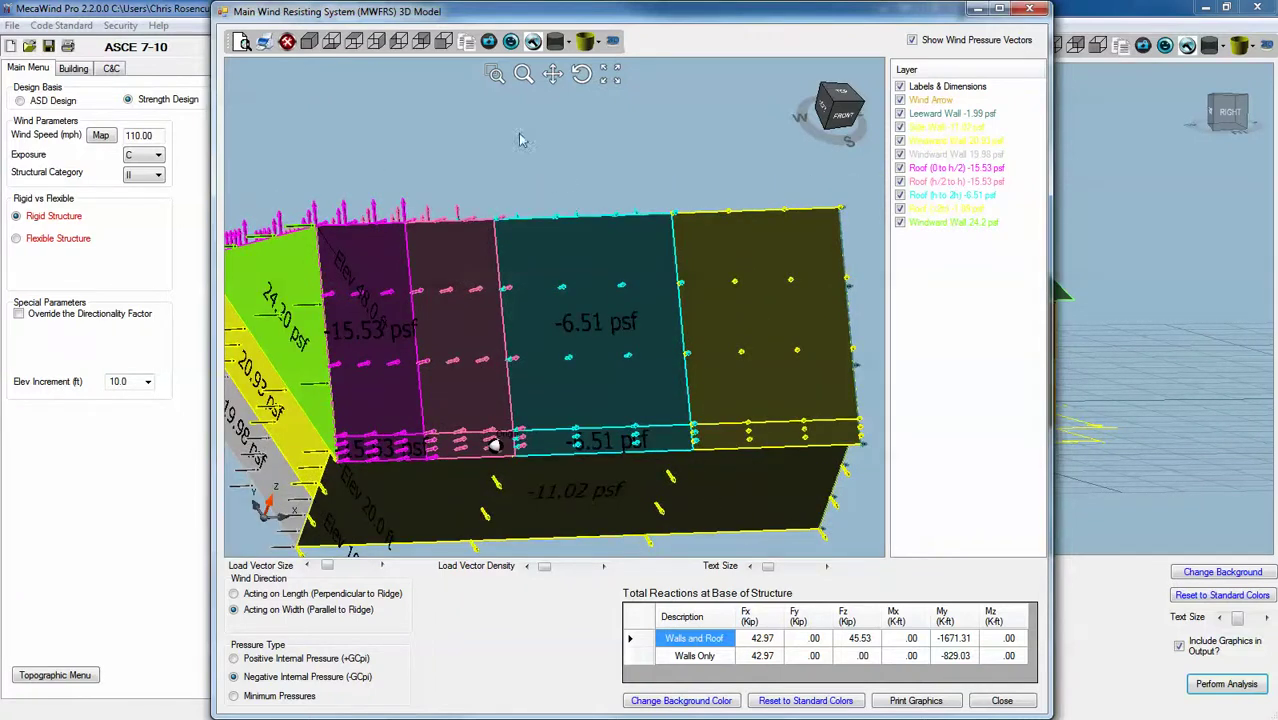
Rebuild the model to label every roof zone, trying larger label text before settling on small.
left_click(533, 42)
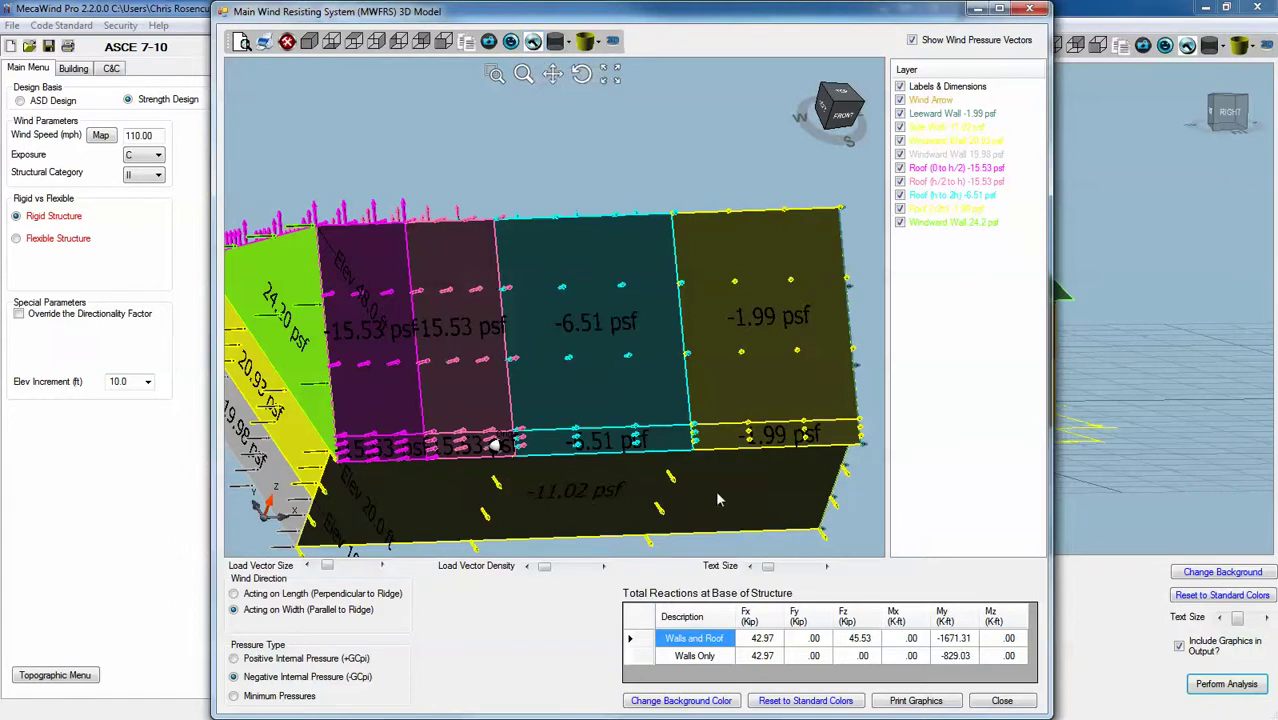
left_click(790, 568)
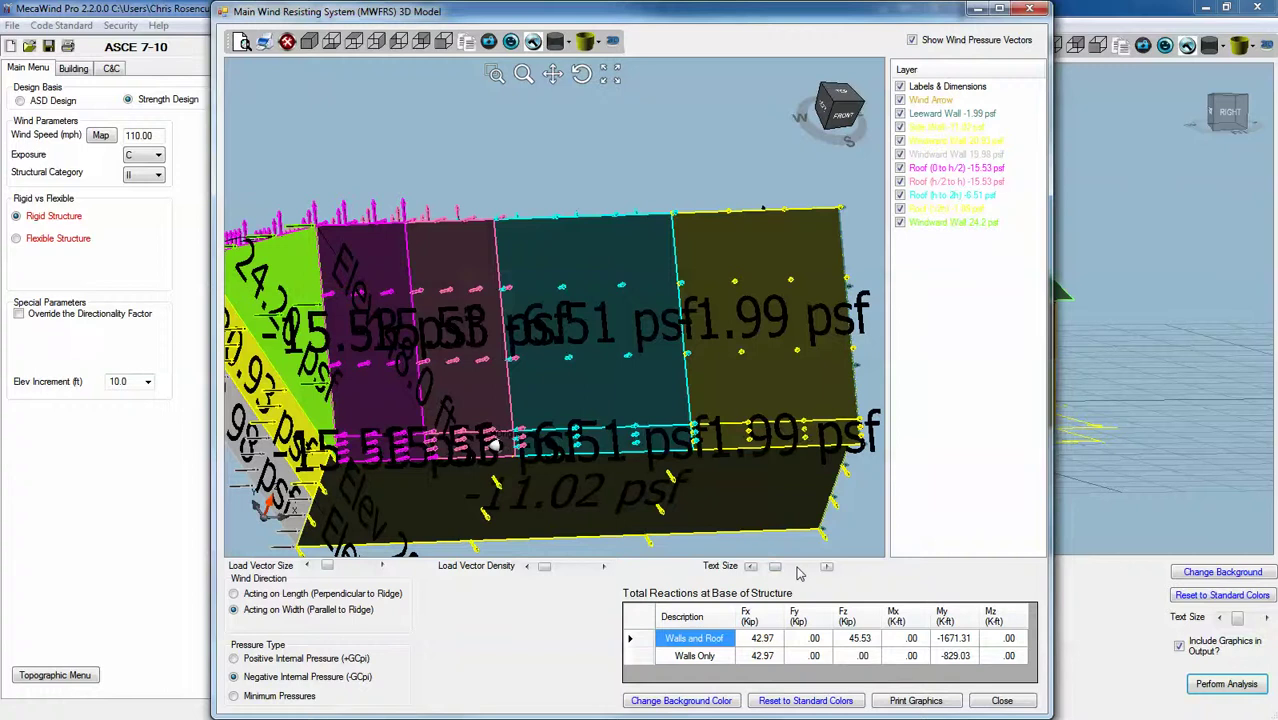
left_click(790, 568)
left_click(770, 568)
left_click(763, 568)
left_click(773, 568)
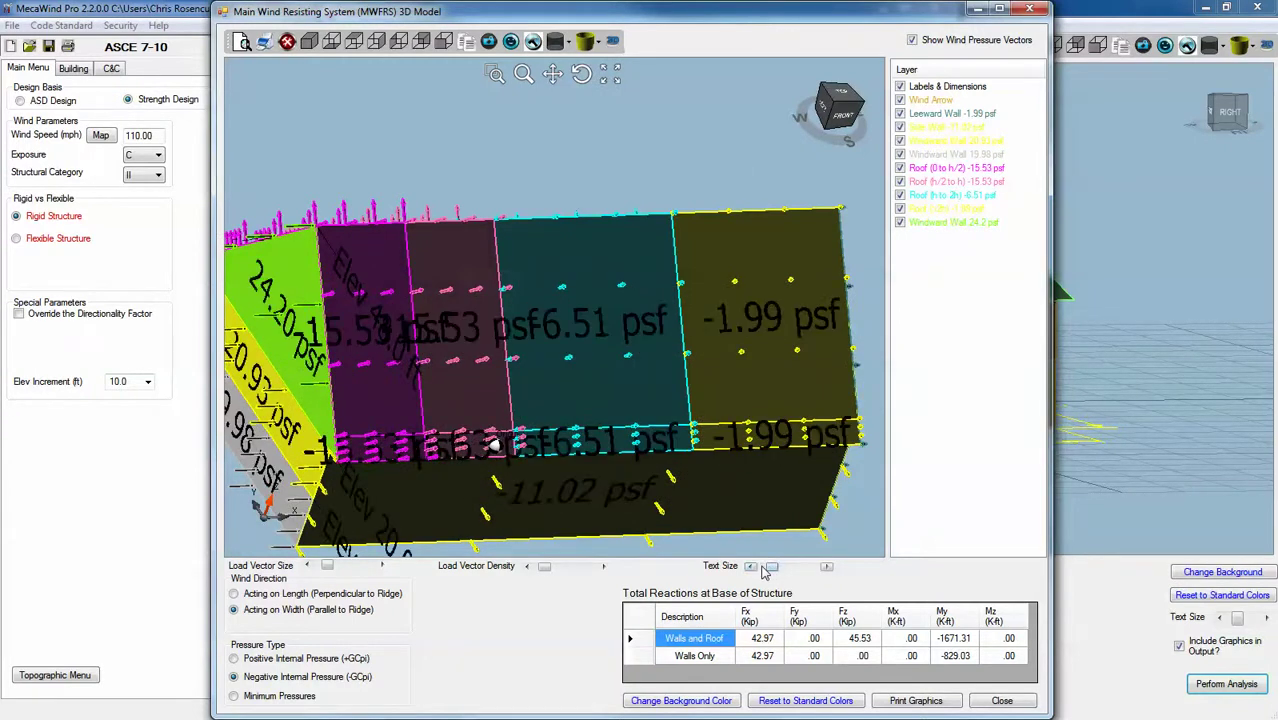
left_click(771, 568)
left_click(766, 568)
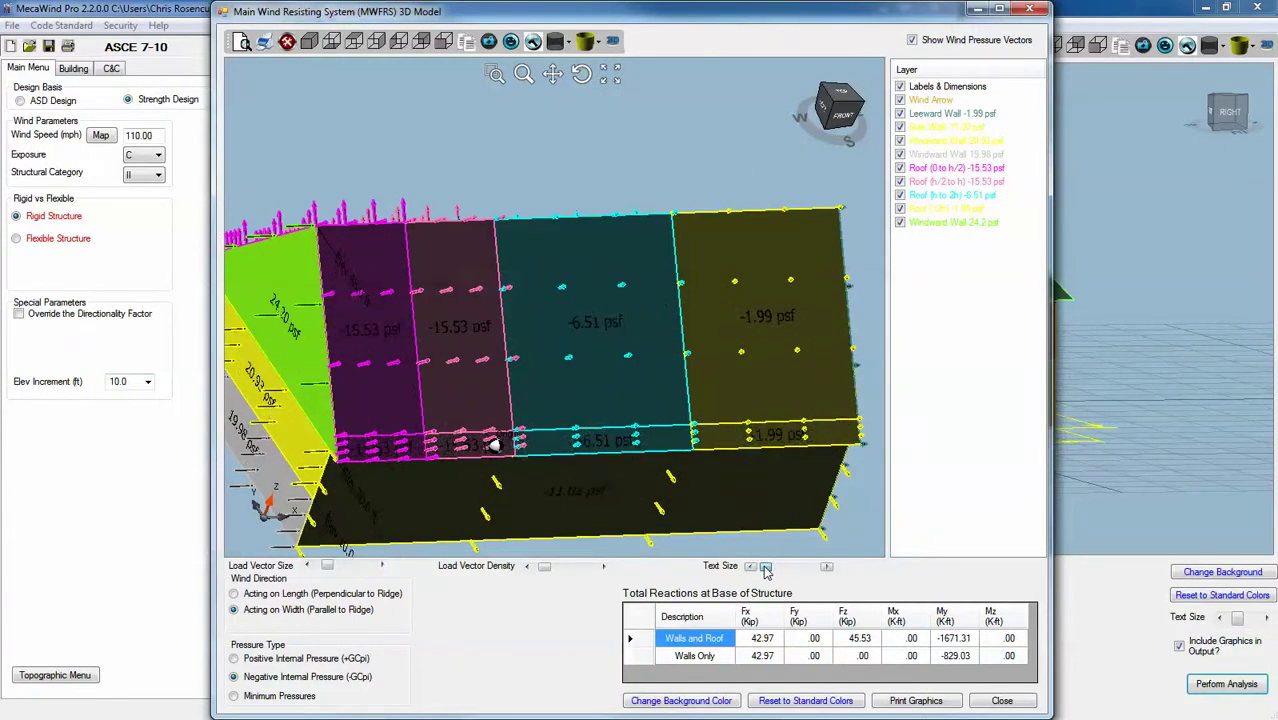
mouse_move(648, 440)
left_mouse_down()
mouse_move(639, 417)
mouse_move(626, 440)
left_mouse_up()
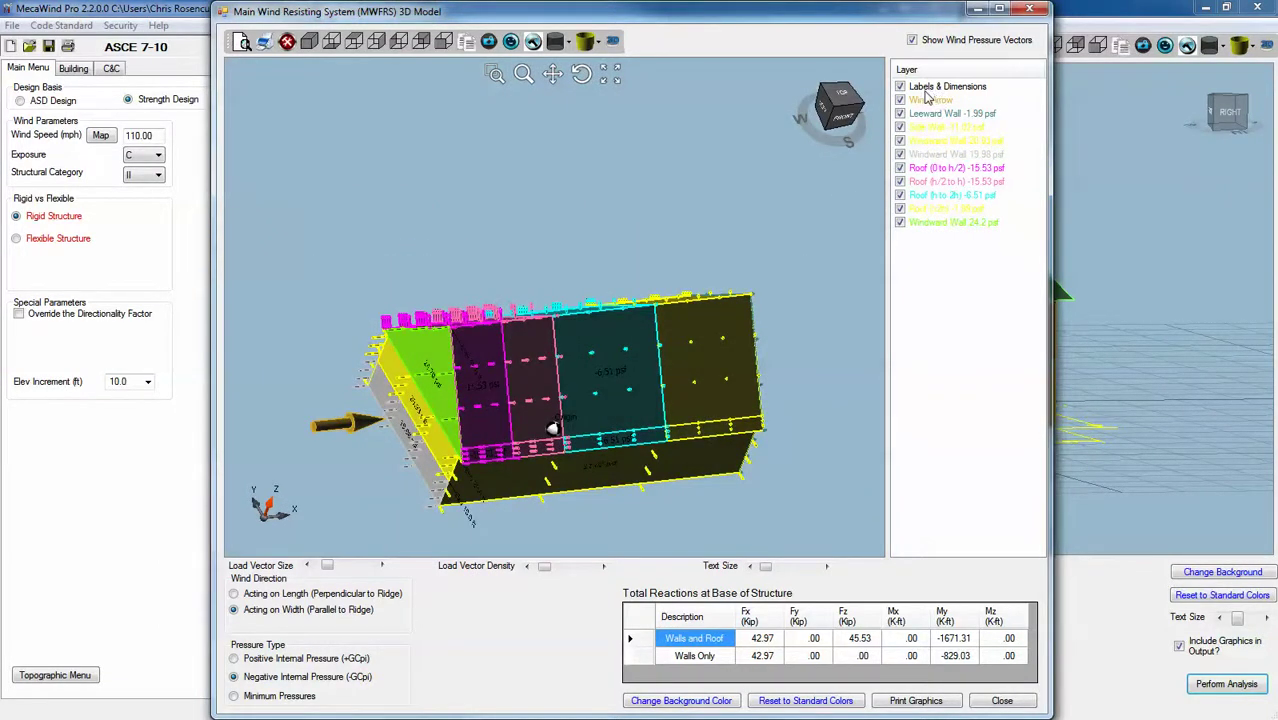
Hide the wind arrow and each wall and roof pressure layer one by one.
left_click(900, 100)
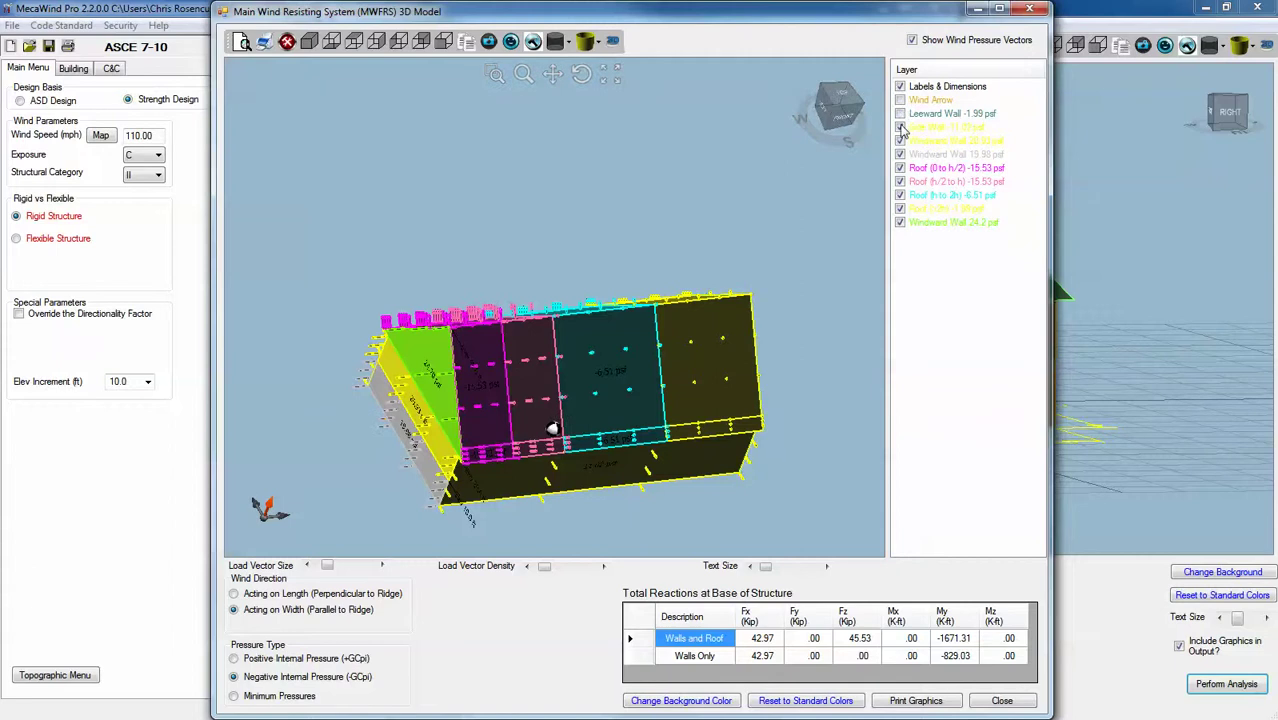
left_click(900, 128)
left_click(900, 141)
left_click(900, 155)
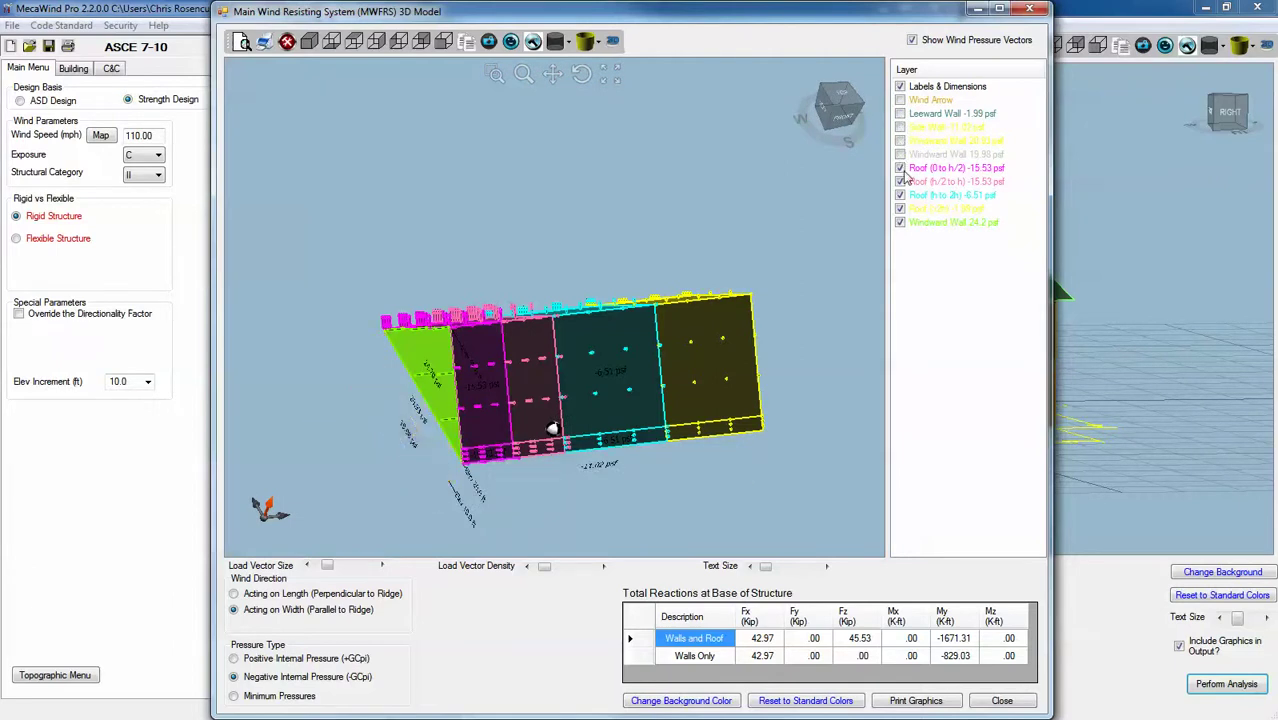
left_click(900, 168)
left_click(900, 181)
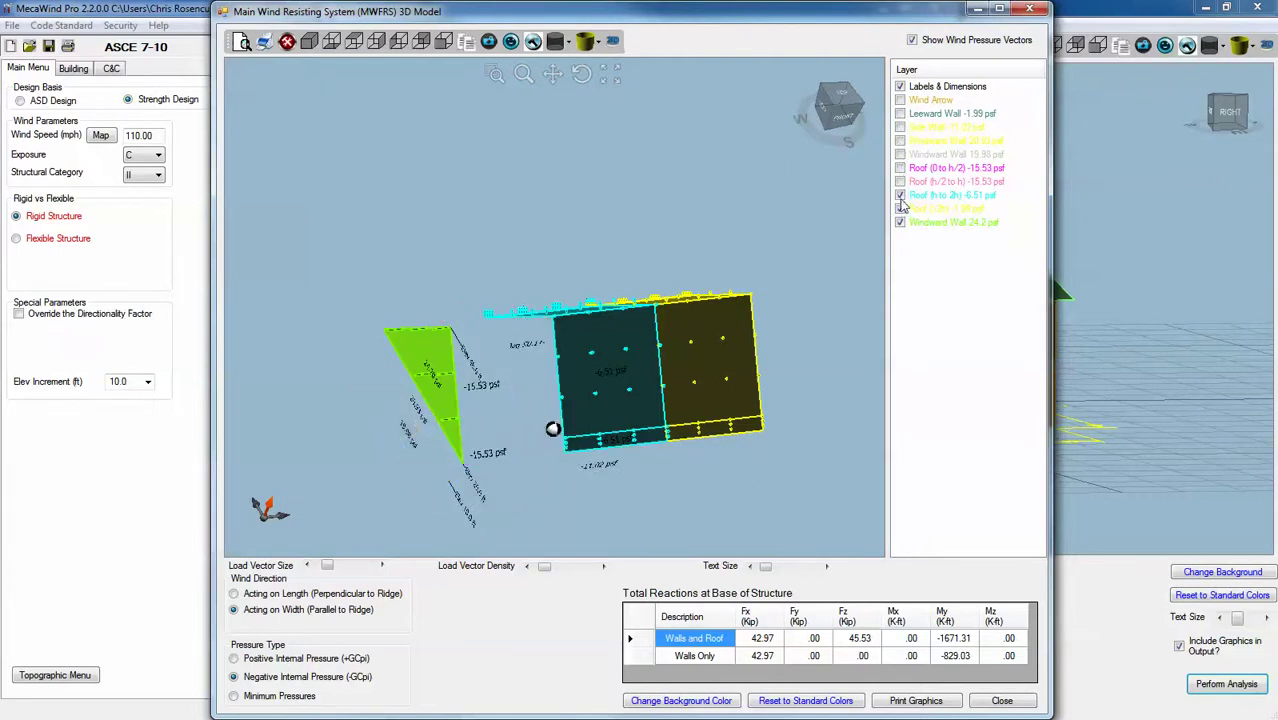
left_click(900, 195)
left_click(900, 208)
left_click(900, 222)
Turn every layer back on, including the wind arrow, Leeward Wall -1.99 psf and Windward Wall 24.2 psf.
left_click(900, 208)
left_click(900, 195)
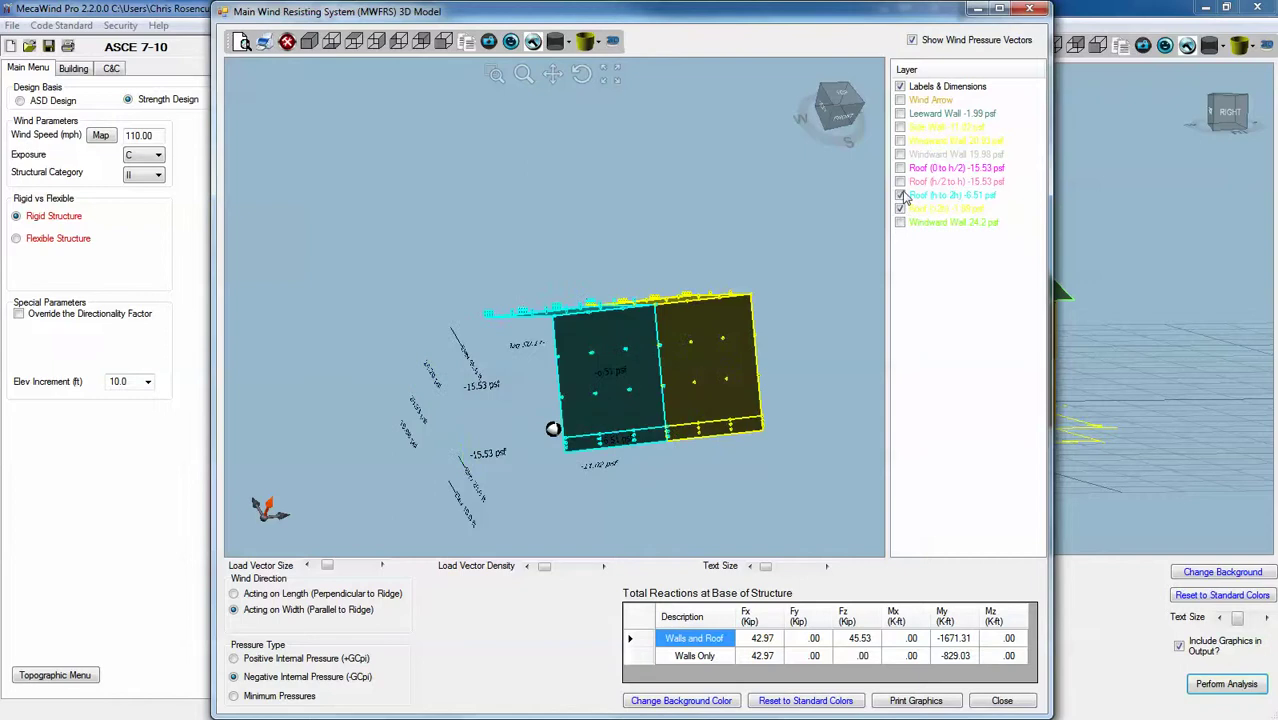
left_click(900, 181)
left_click(900, 168)
left_click(900, 155)
left_click(900, 141)
left_click(900, 128)
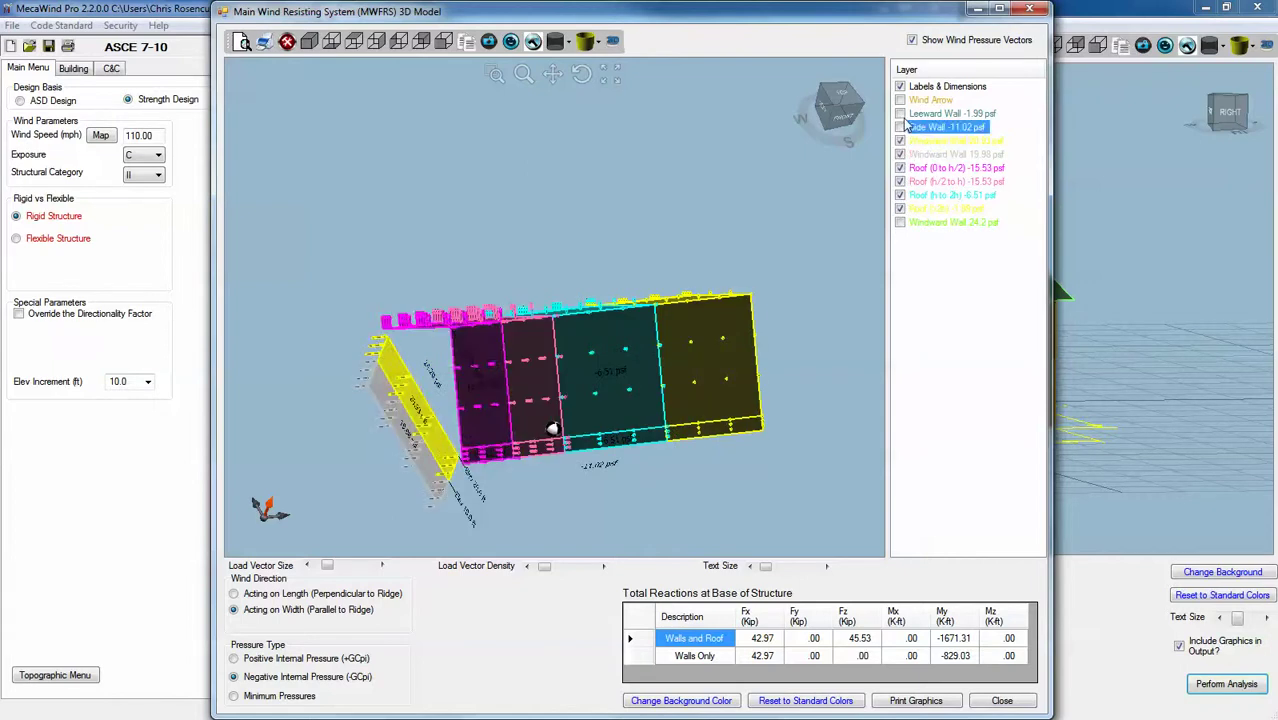
left_click(900, 100)
left_click(900, 113)
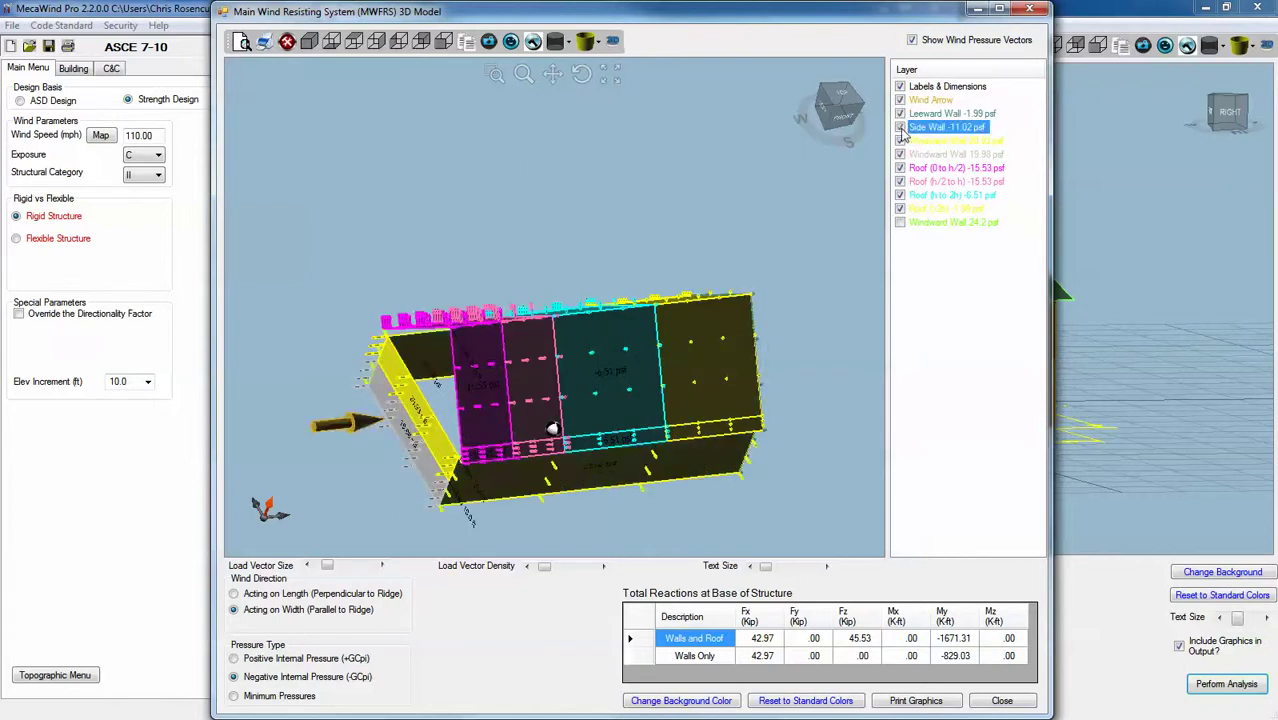
left_click(900, 222)
left_click_drag(728, 318, 608, 387)
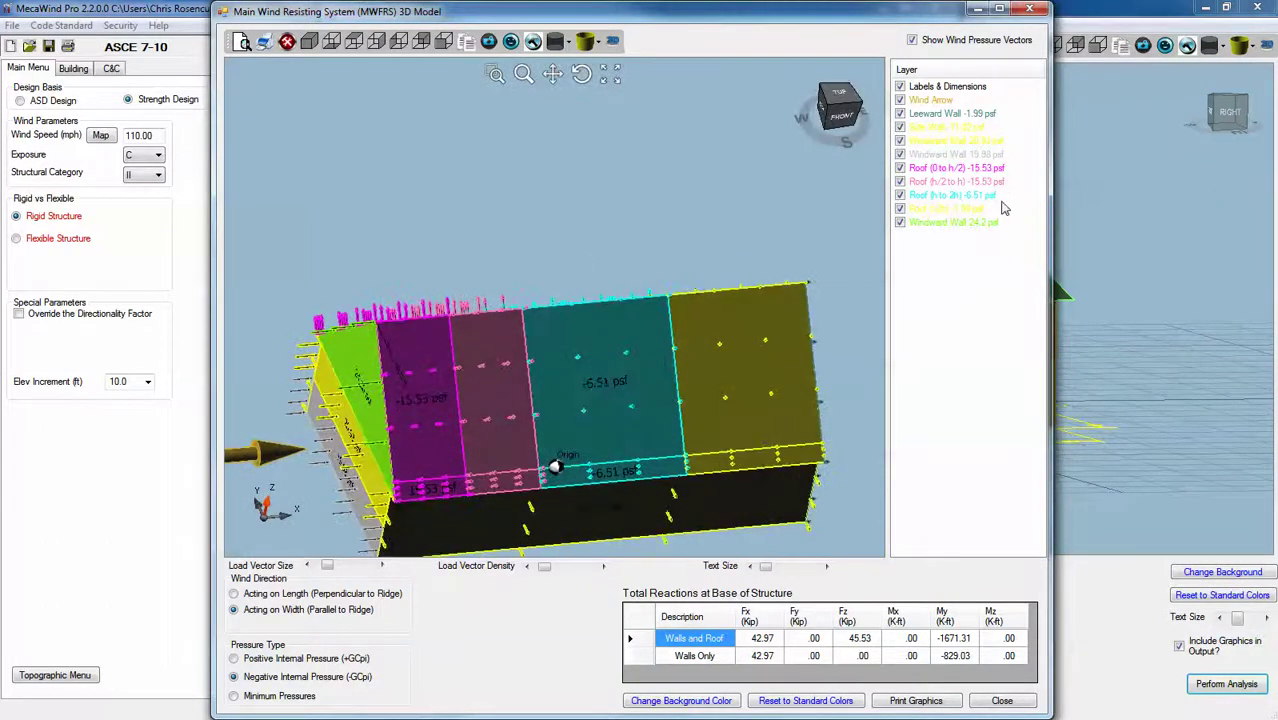
Recolour the Roof (h to 2h) -6.51 psf zone white in the Color dialog.
left_click(974, 197)
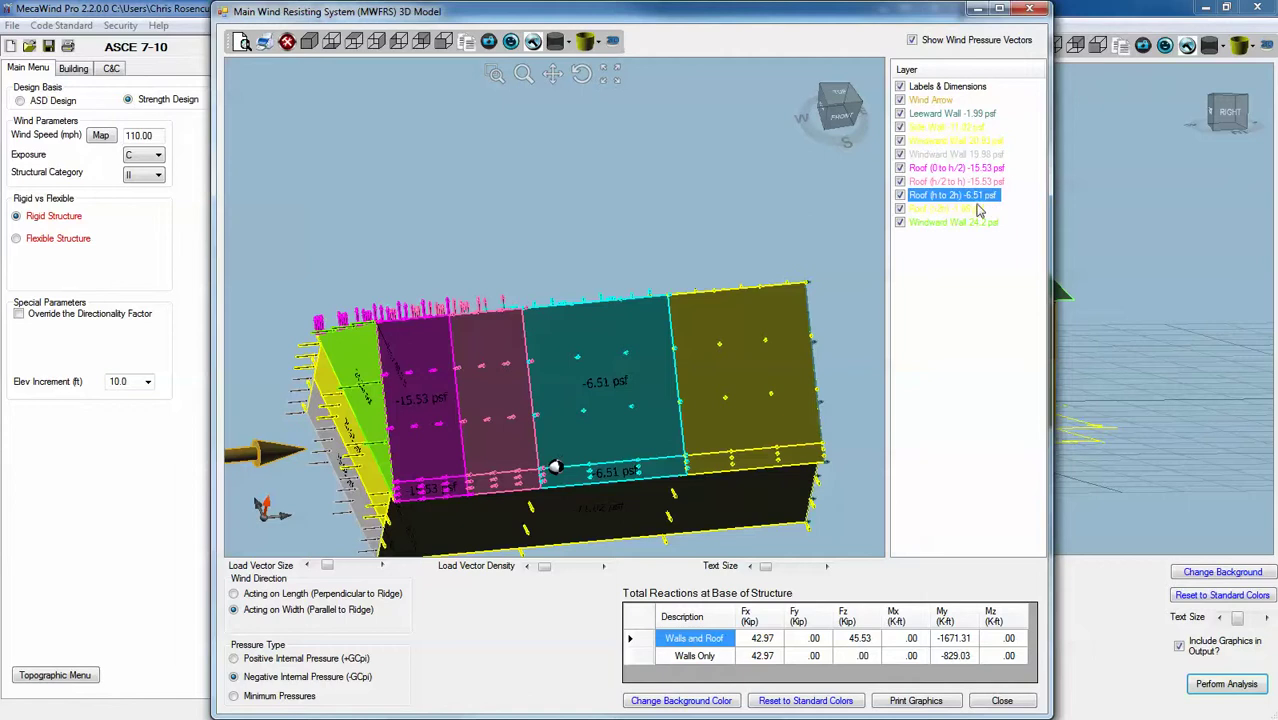
double_click(953, 197)
left_click_drag(629, 159, 314, 91)
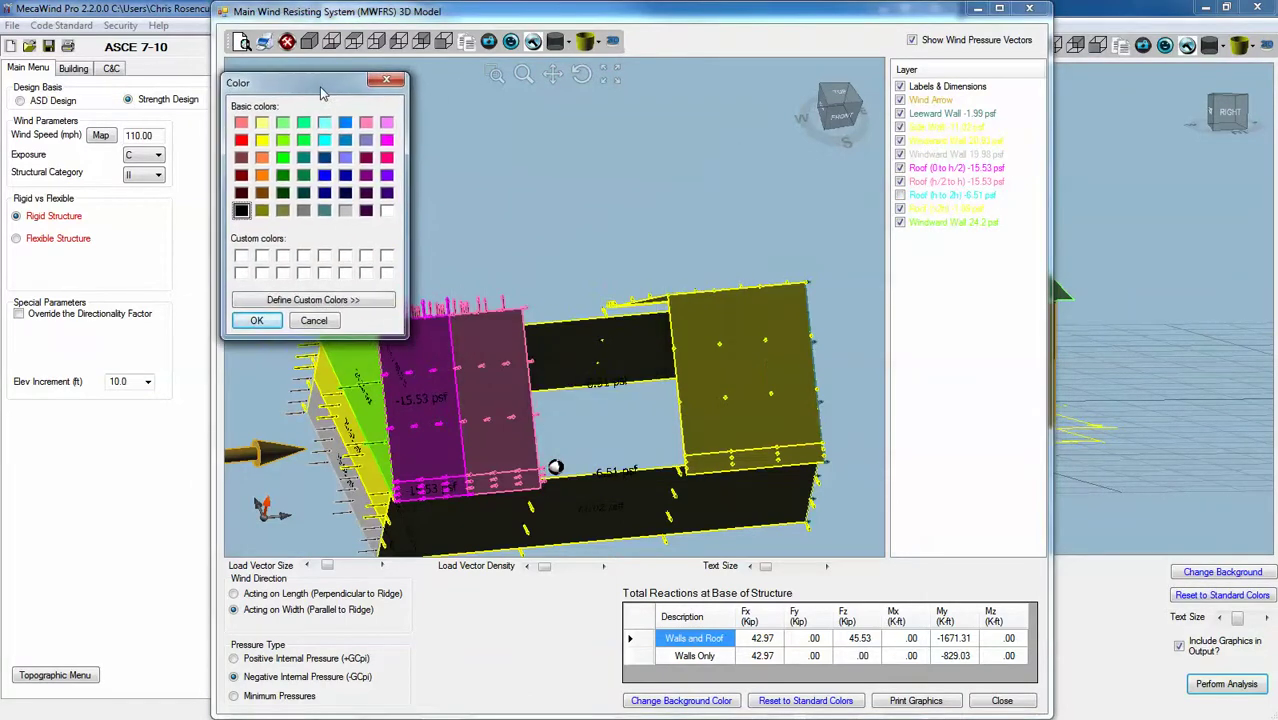
left_click(387, 210)
left_click(257, 321)
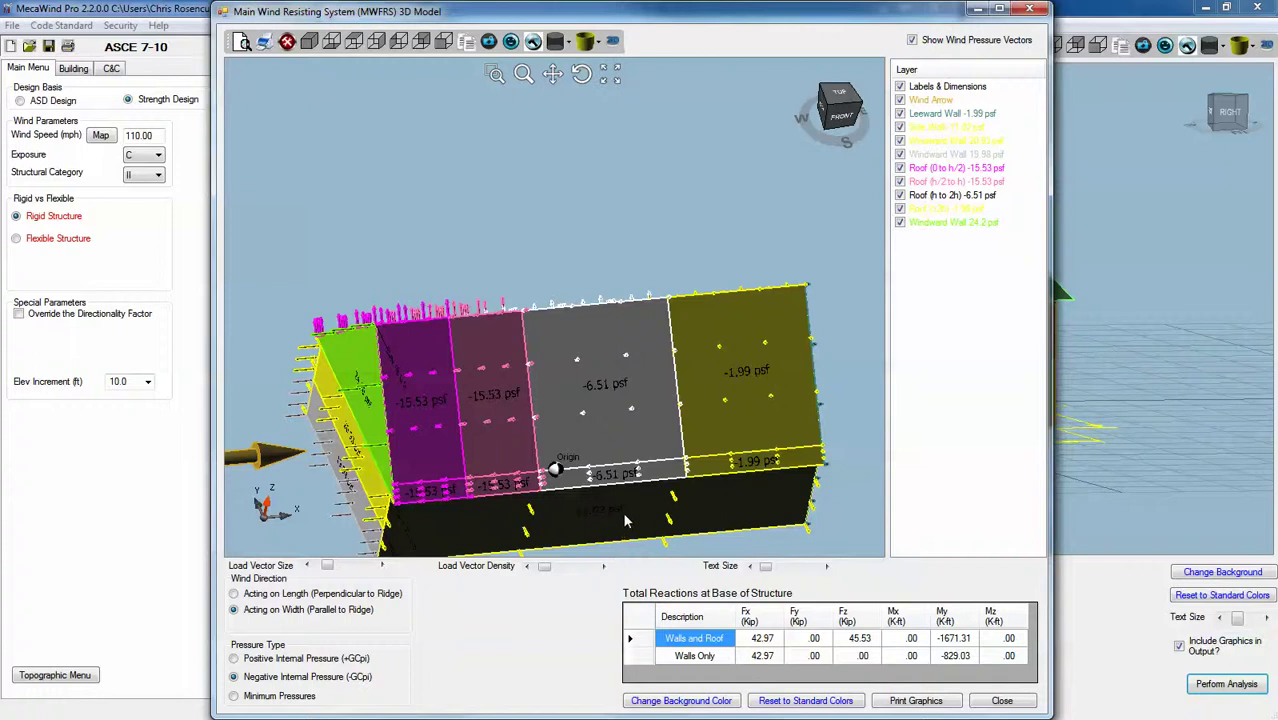
scroll(620, 533, "down", 2)
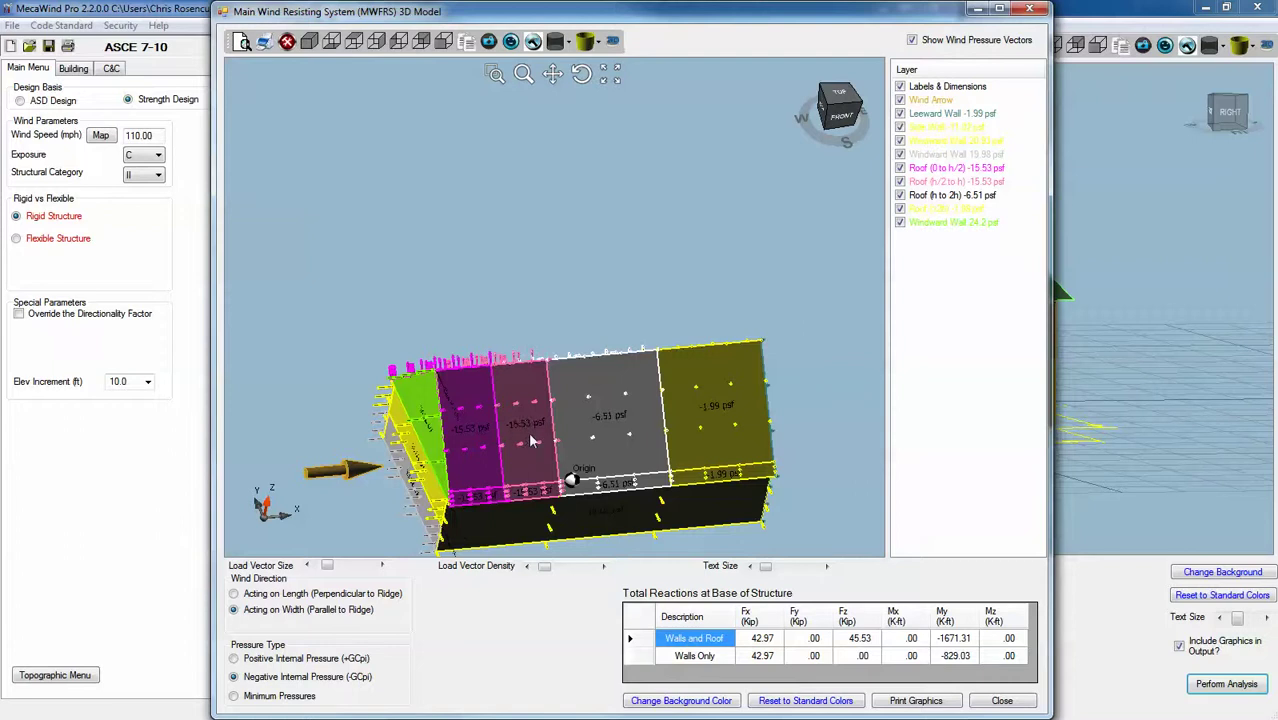
left_click(637, 656)
left_click(634, 640)
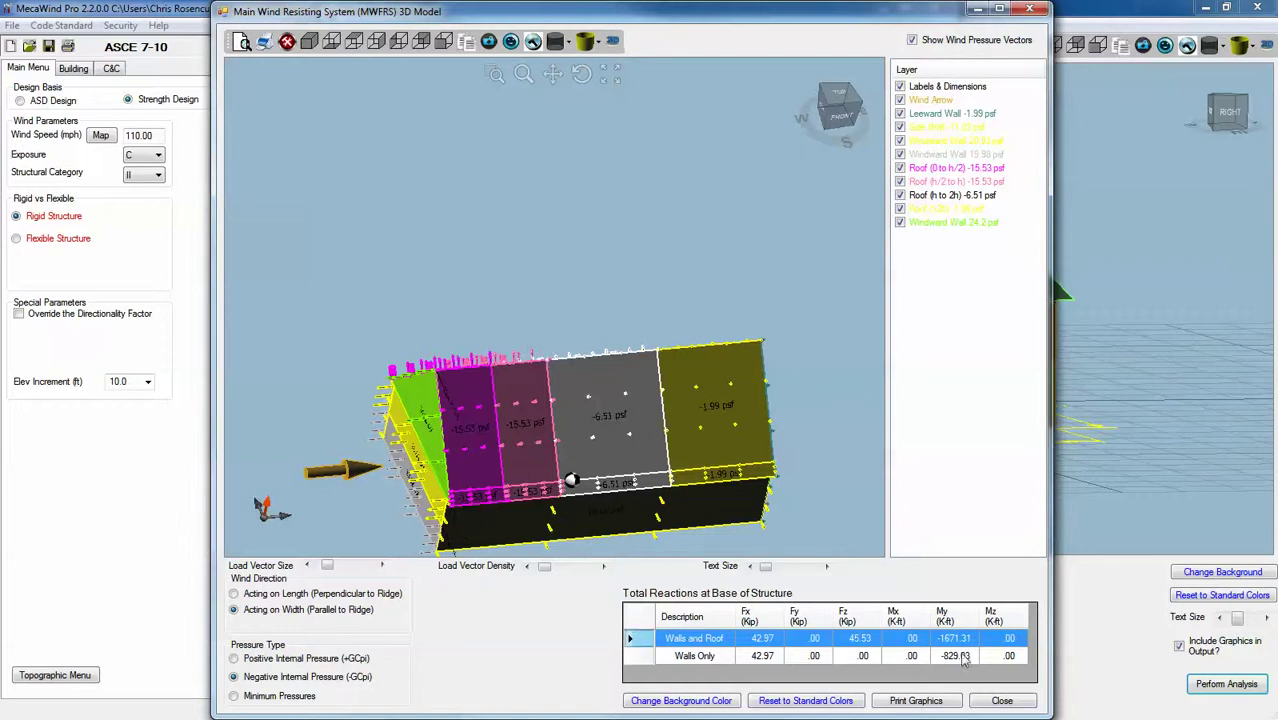
left_click(632, 658)
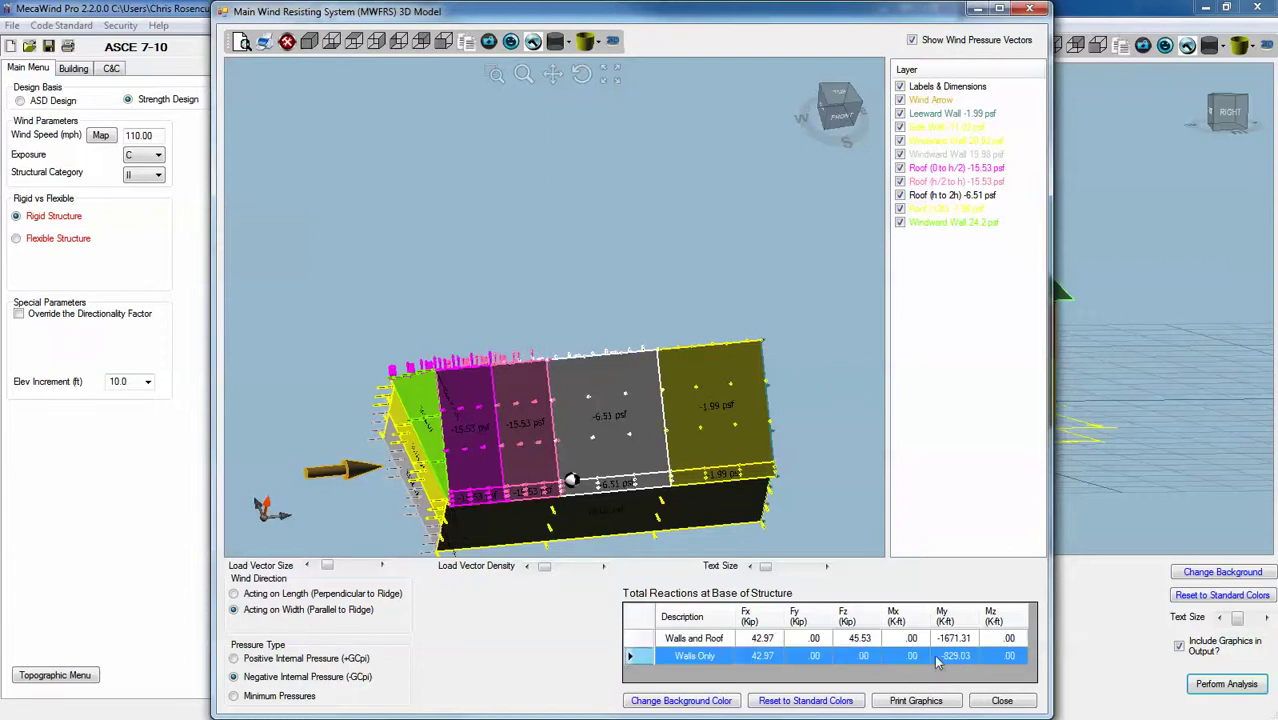
left_click(632, 640)
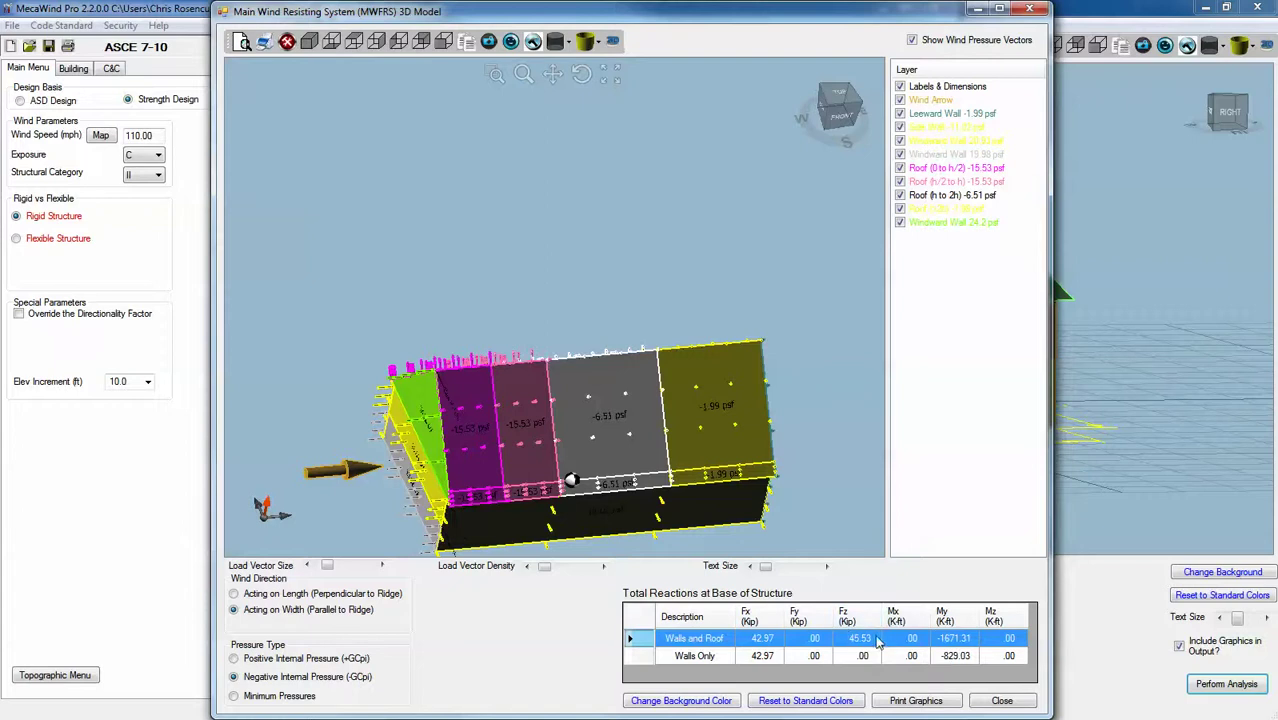
Apply wind acting on length with Positive Internal Pressure.
left_click(249, 595)
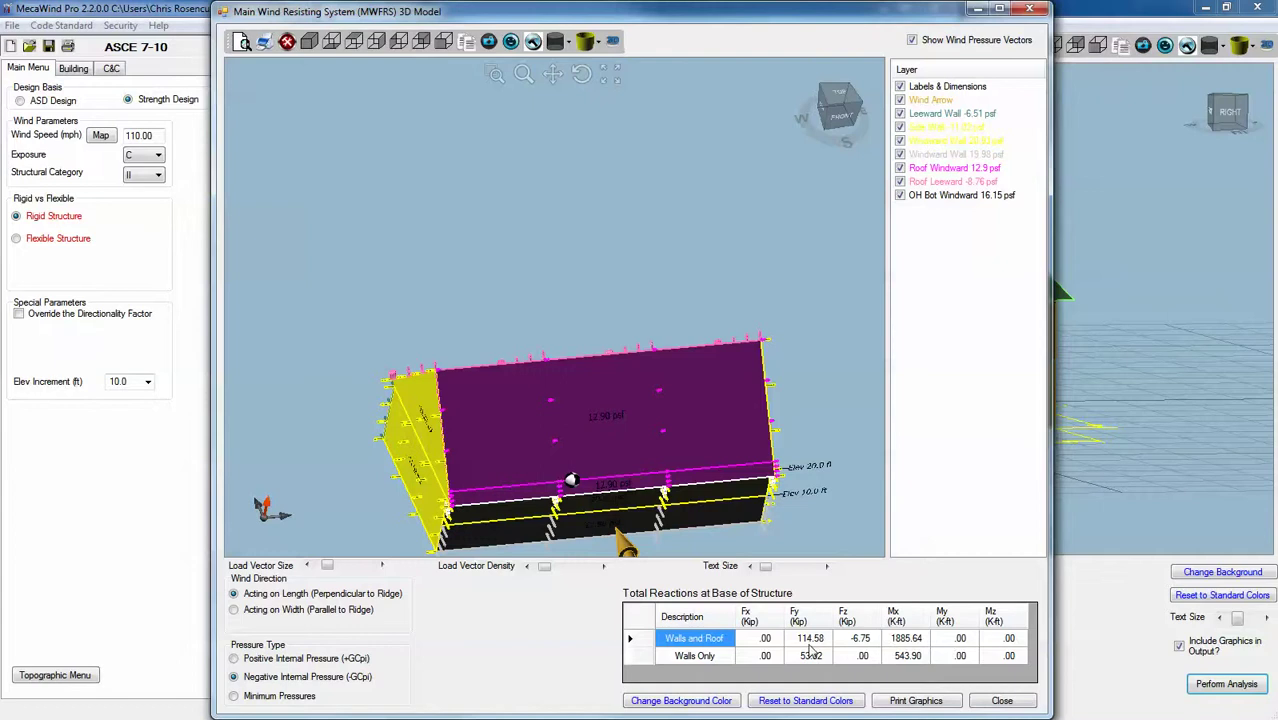
scroll(700, 507, "down", 2)
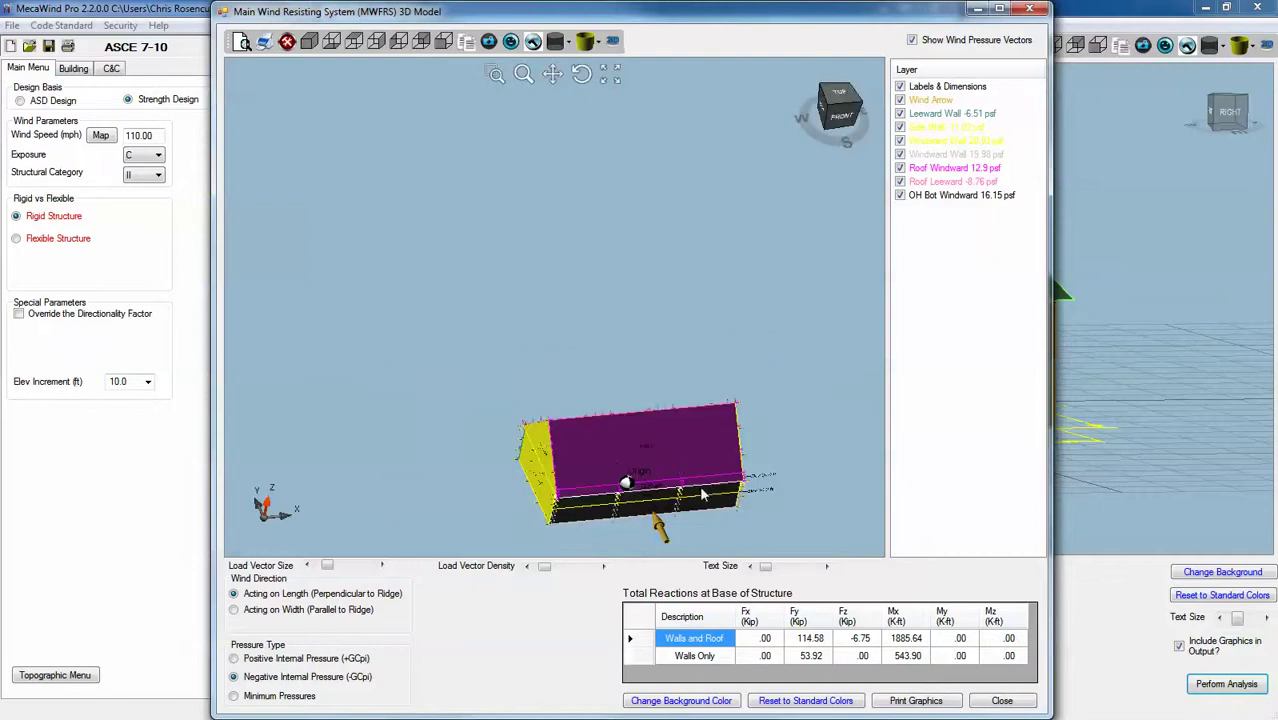
left_click(251, 659)
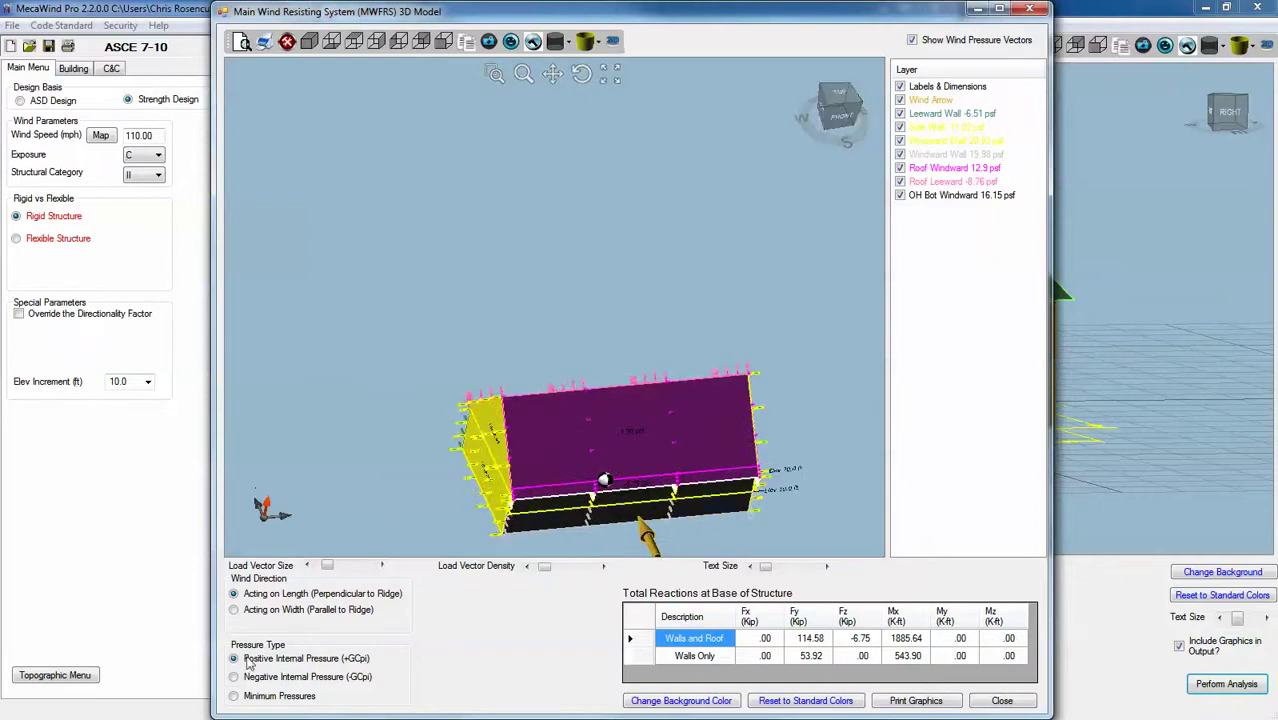
scroll(499, 532, "up", 4)
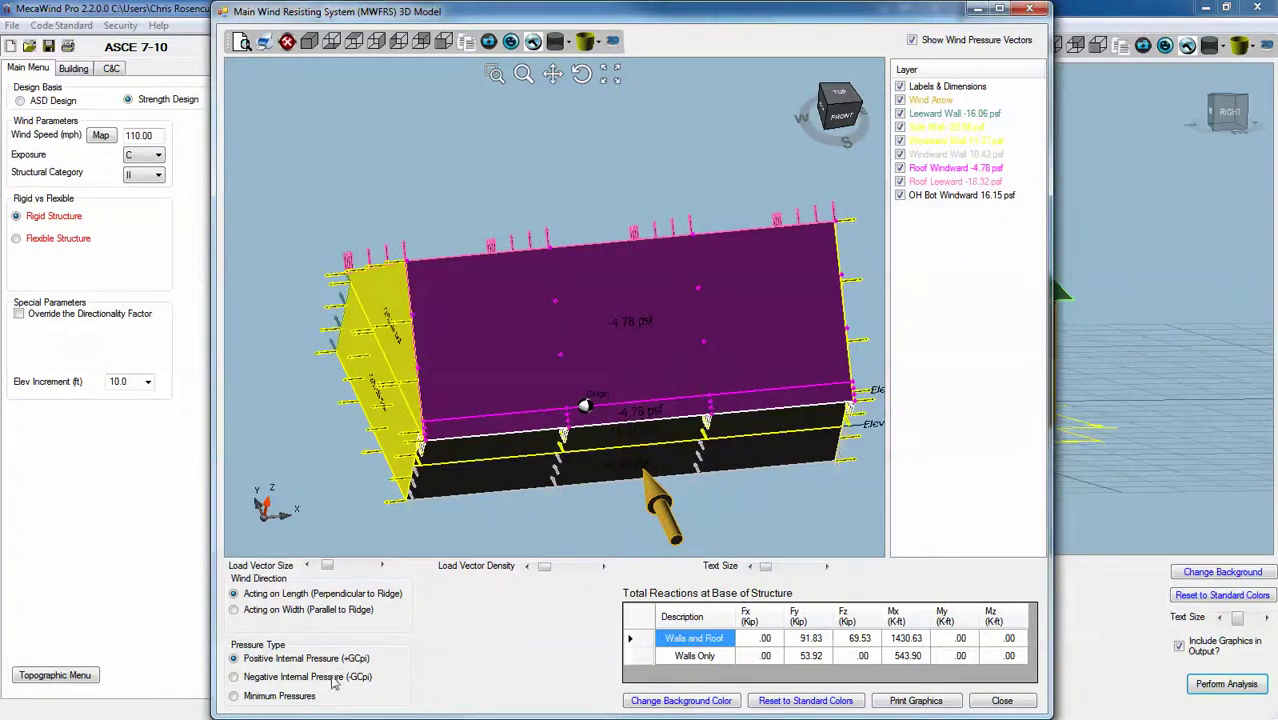
Compare walls-only and negative-pressure reactions, then return to walls-and-roof with positive pressure.
left_click(670, 659)
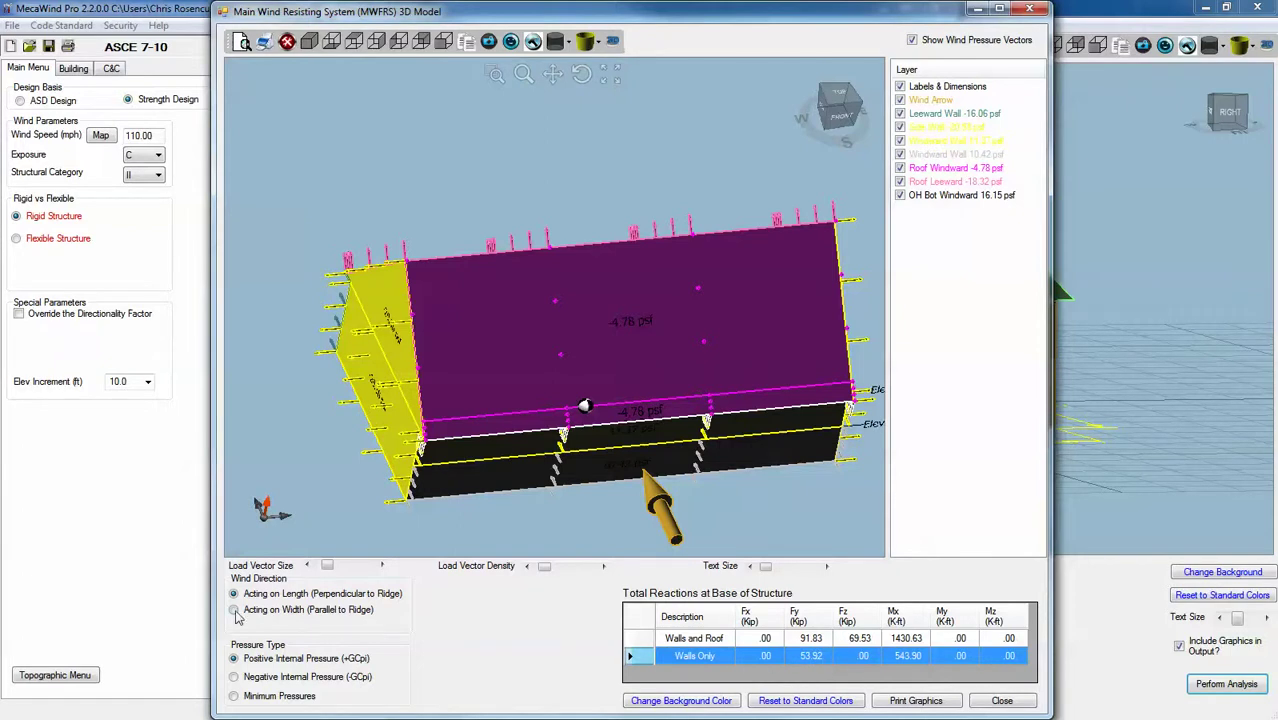
left_click(234, 678)
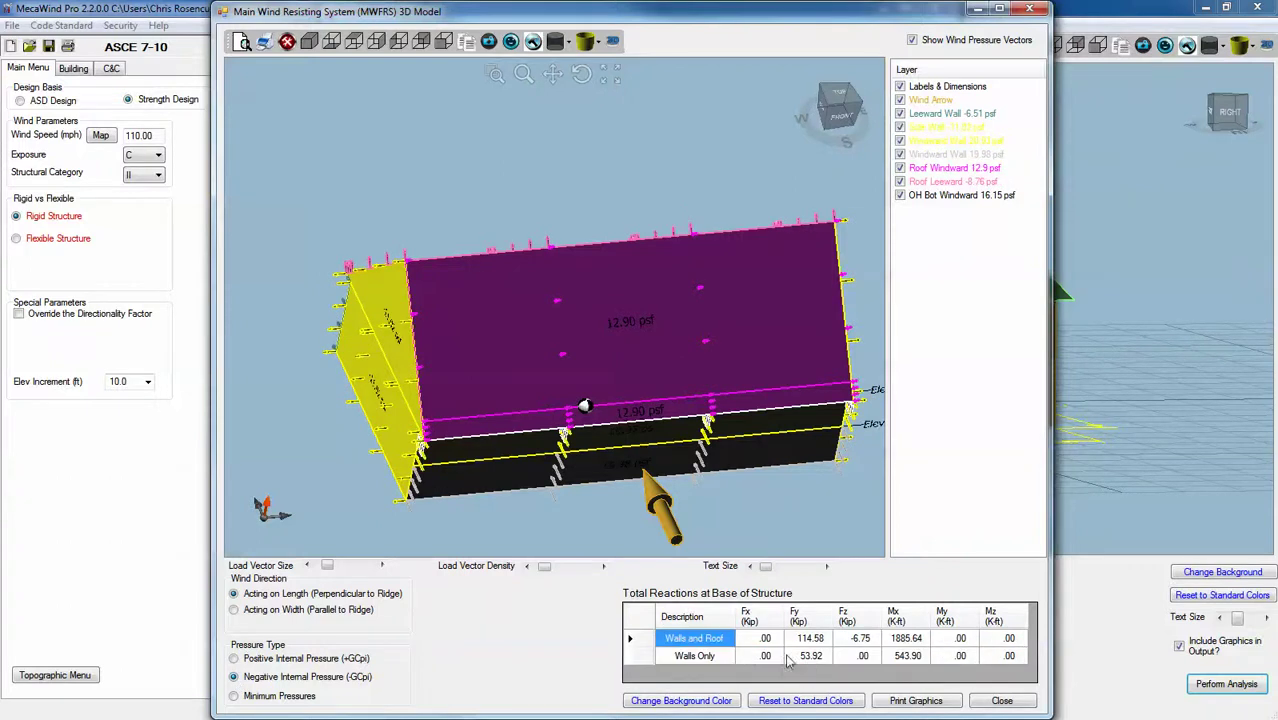
left_click(690, 645)
left_click(234, 659)
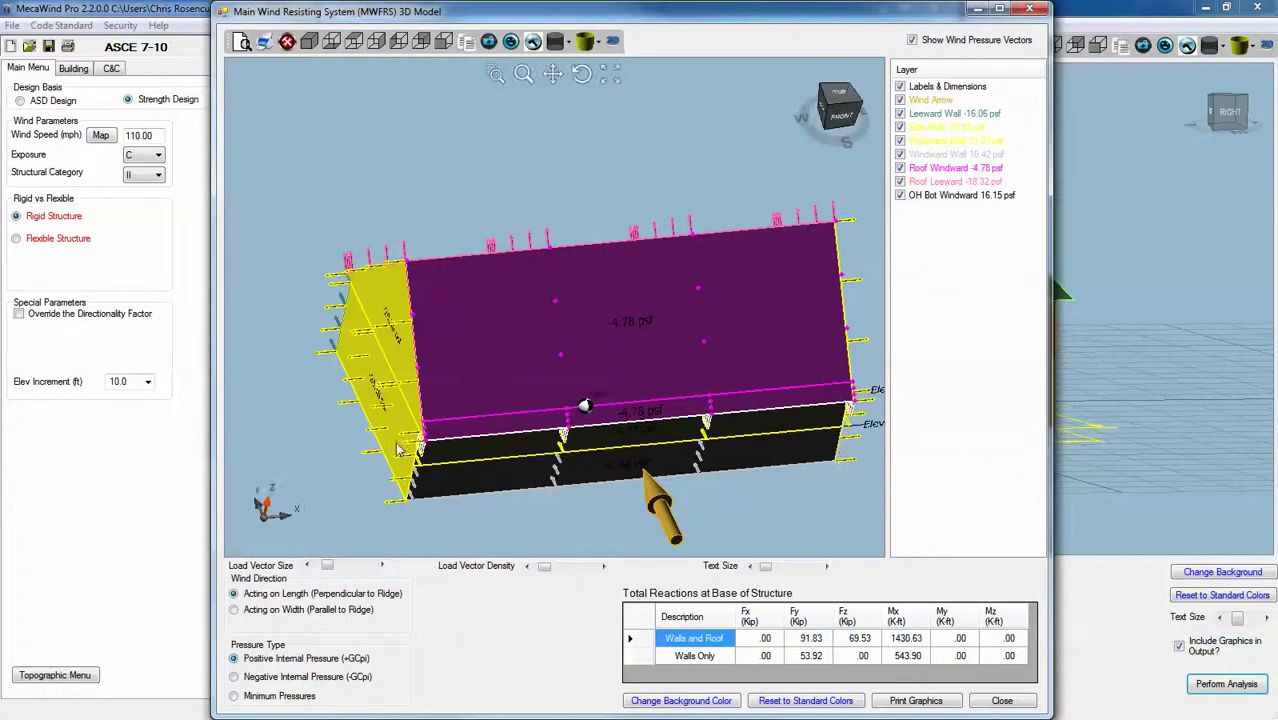
Show the Minimum Pressures case with 8.00 psf roof and 16.00 psf walls.
left_click(234, 696)
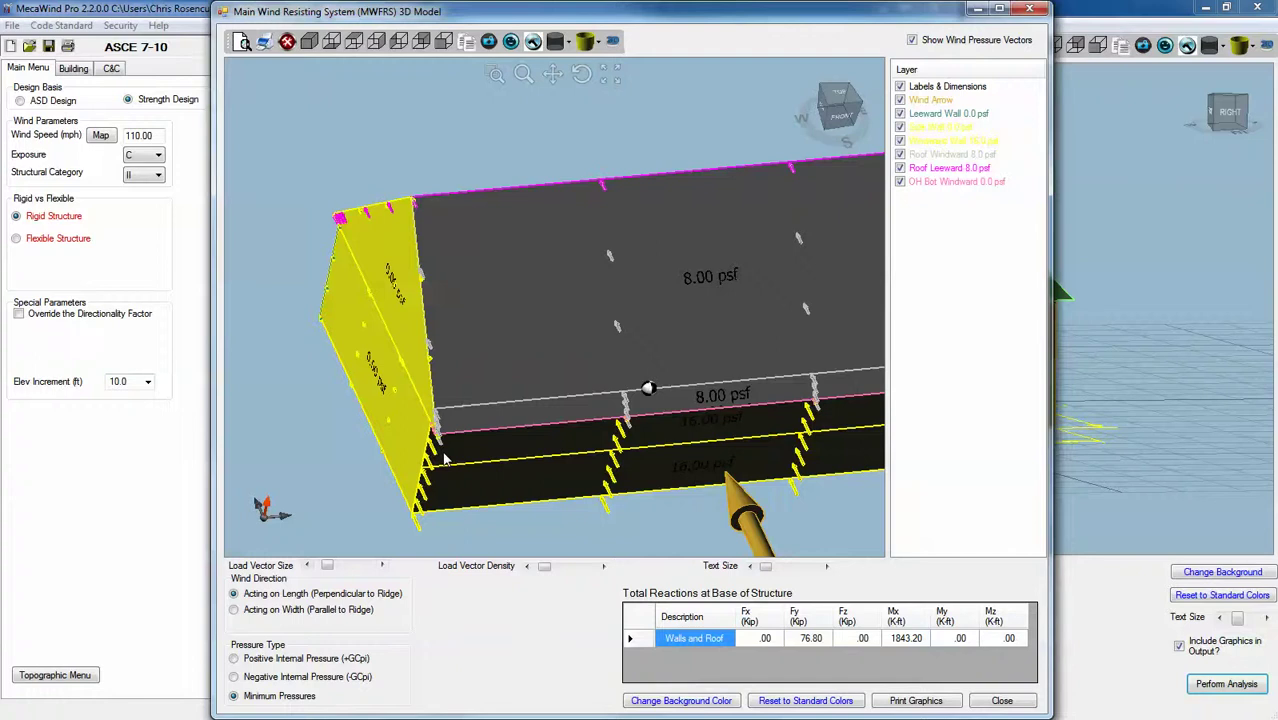
middle_click_drag(457, 452, 522, 374)
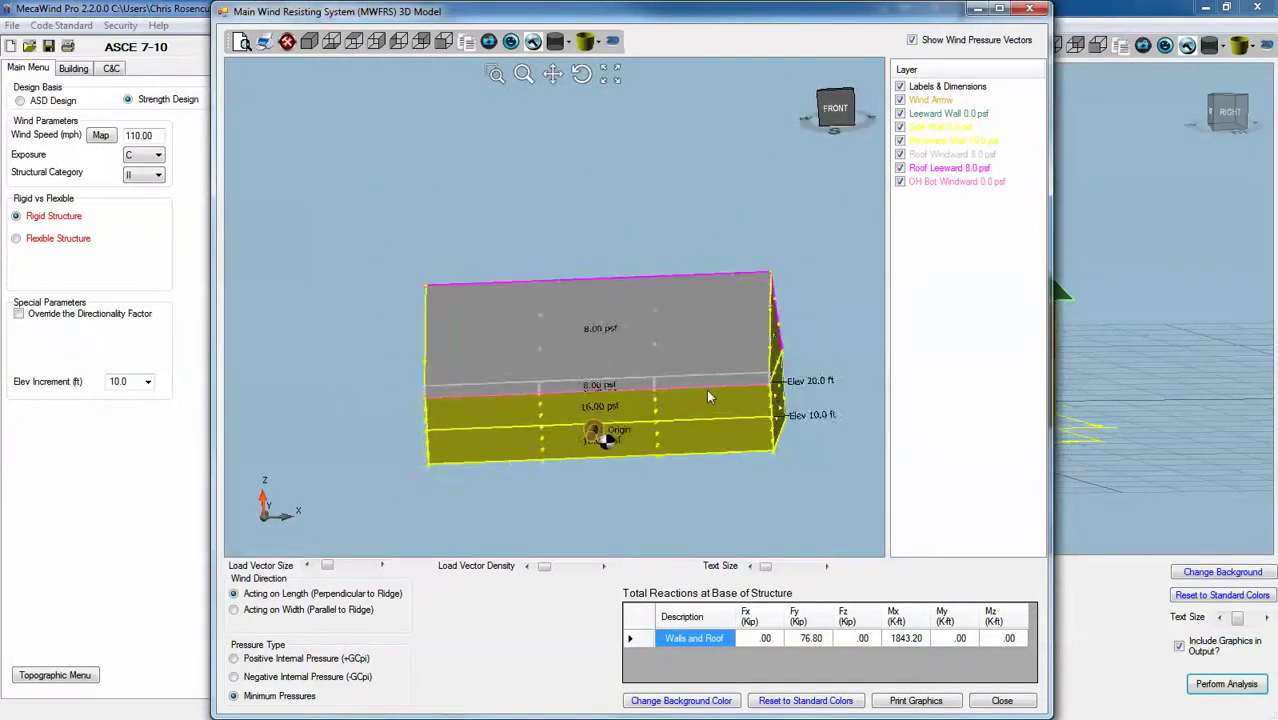
scroll(708, 397, "up", 2)
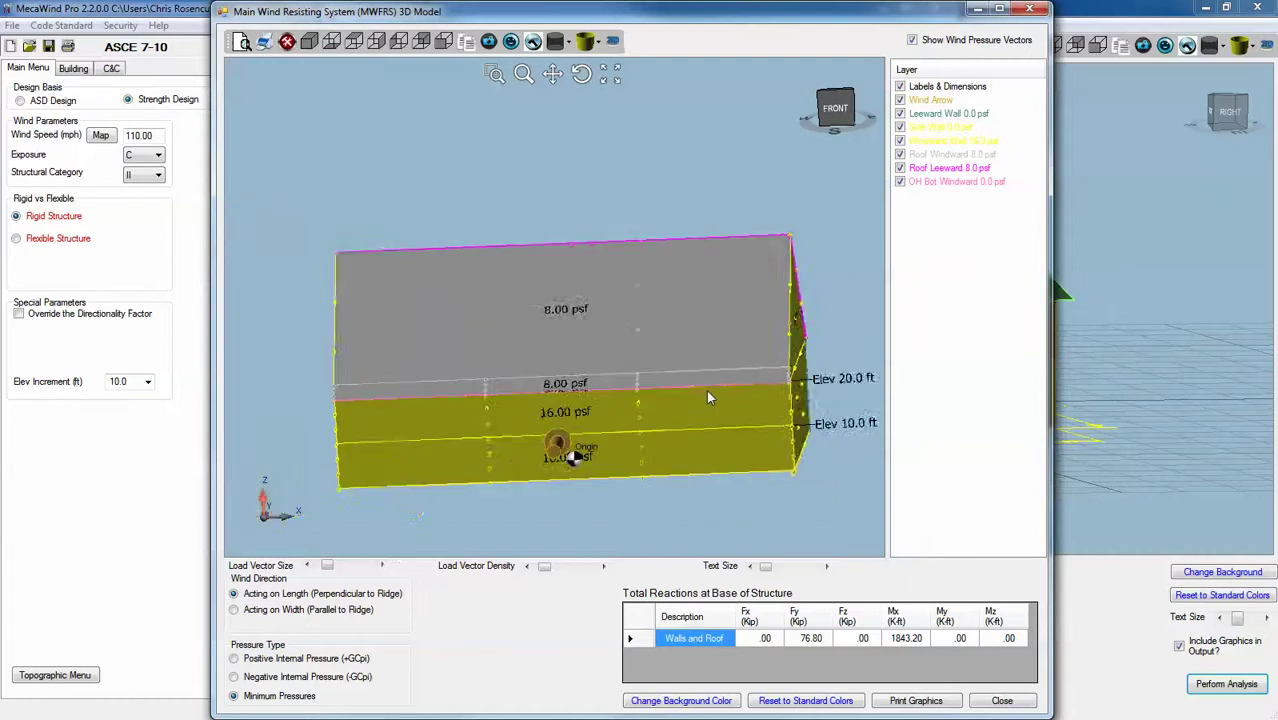
Orbit around the building, then view it straight on from its left side.
middle_click_drag(515, 441, 472, 430)
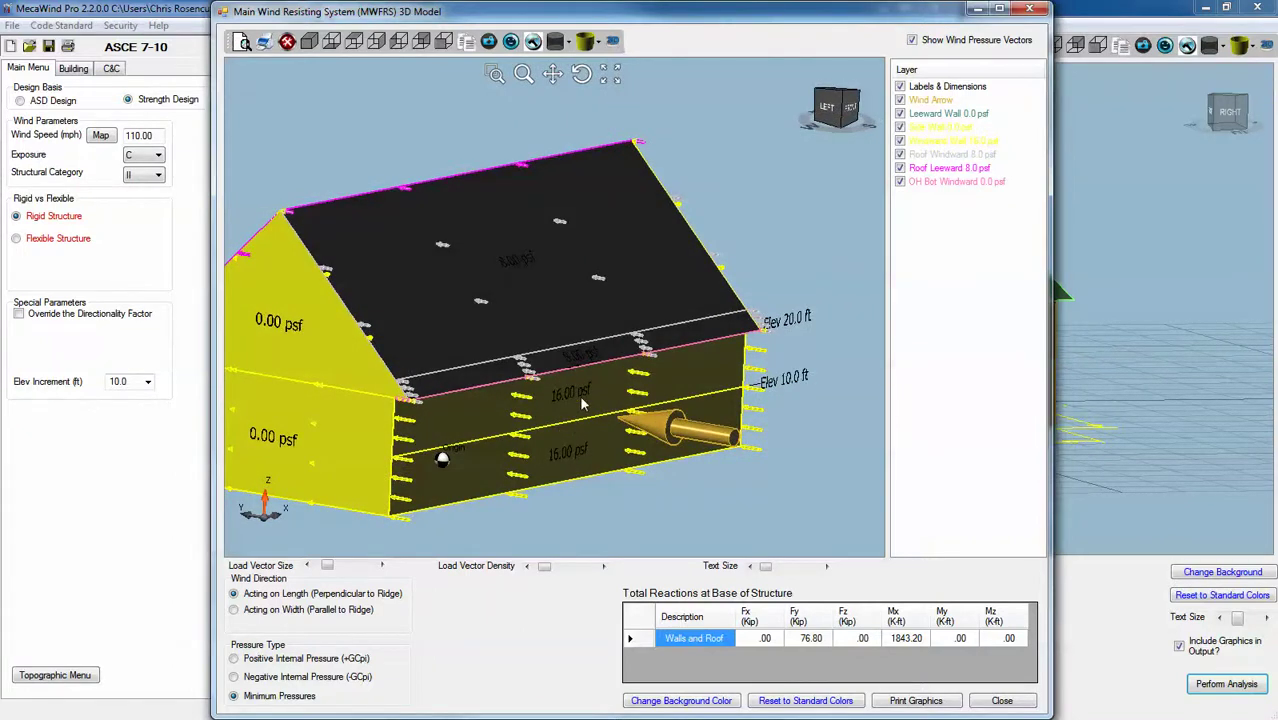
middle_click_drag(313, 390, 508, 538)
scroll(479, 386, "down", 2)
scroll(412, 381, "up", 5)
mouse_move(523, 465)
middle_mouse_down()
mouse_move(502, 491)
mouse_move(513, 478)
middle_mouse_up()
scroll(561, 360, "up", 2)
scroll(559, 363, "down", 3)
middle_click_drag(559, 363, 682, 400)
left_click(826, 112)
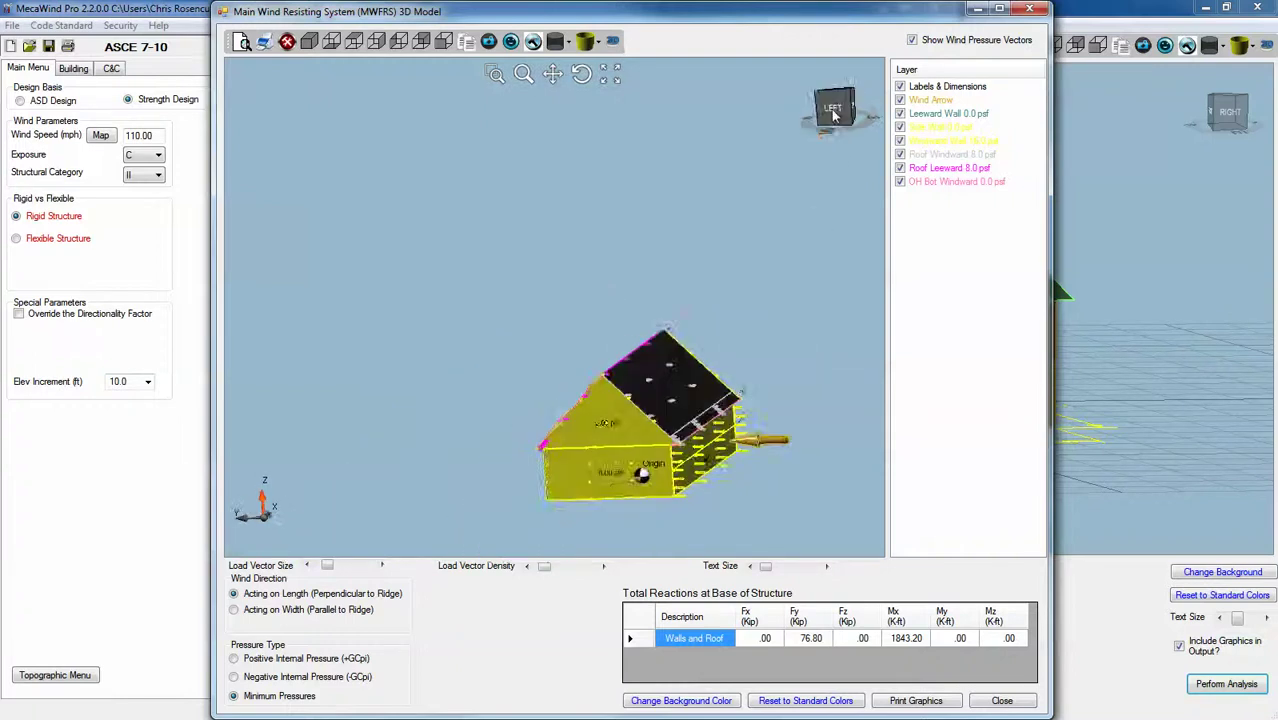
scroll(790, 356, "up", 5)
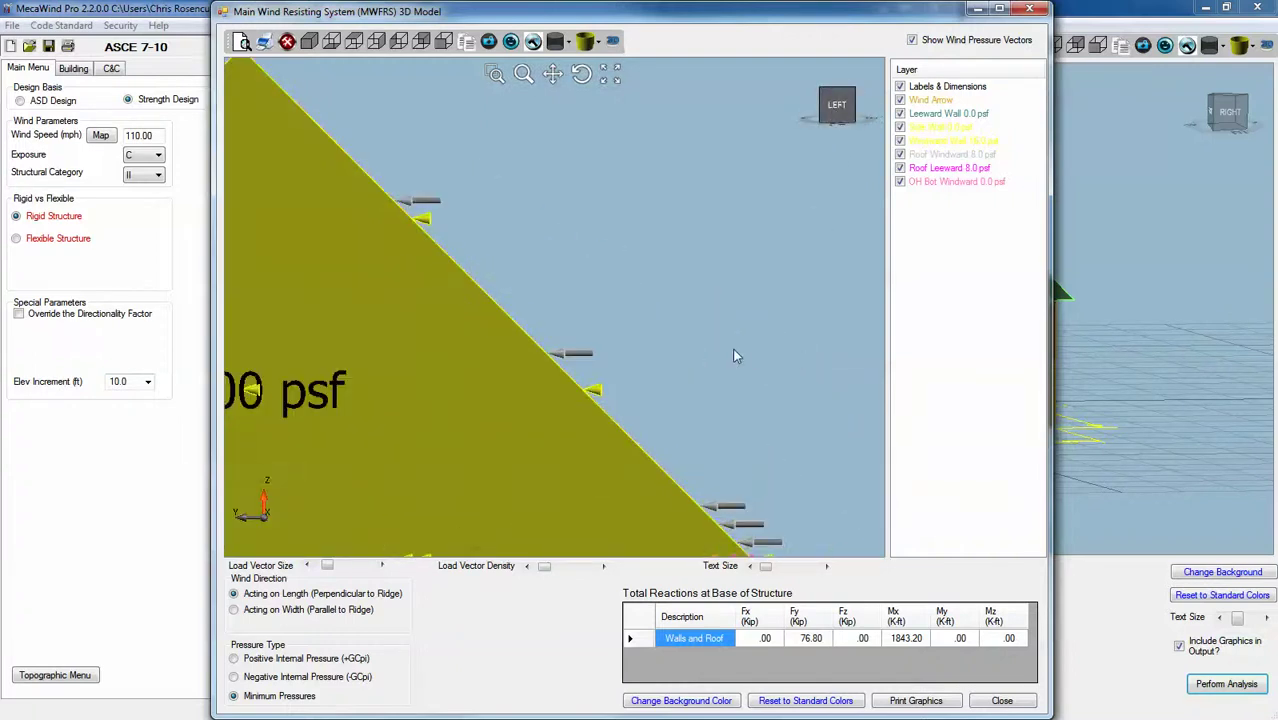
left_click(358, 566)
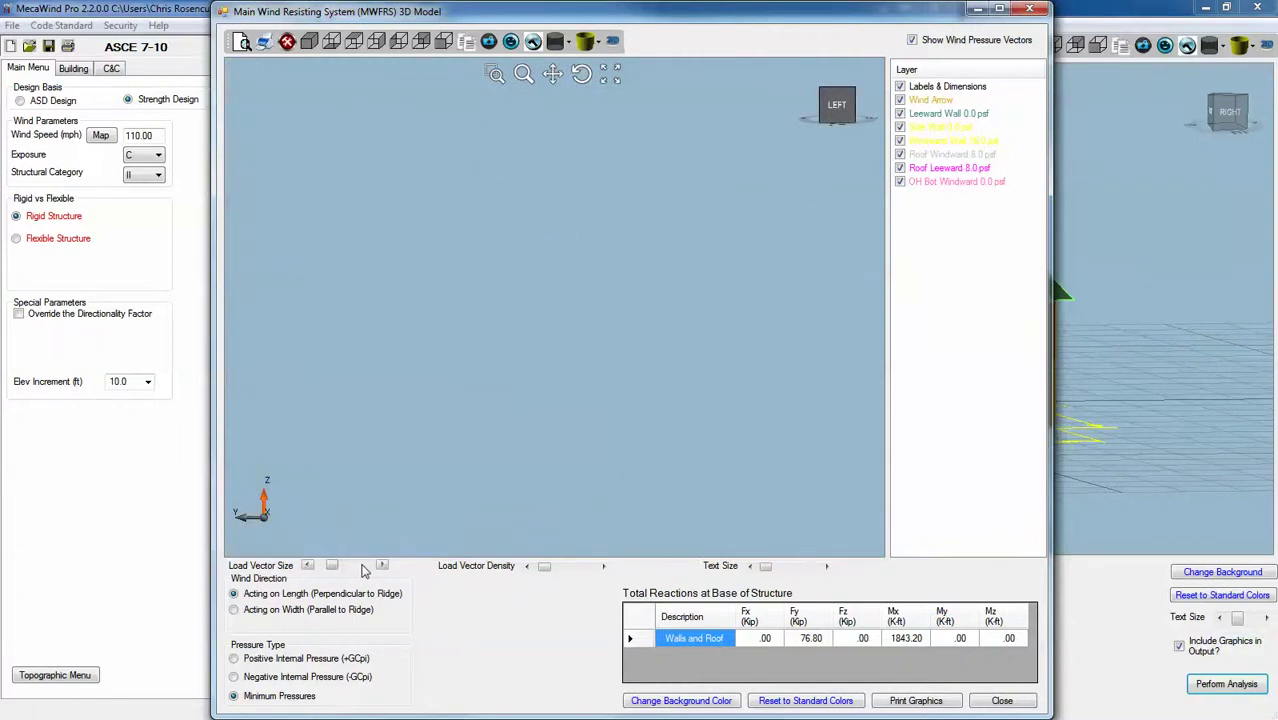
scroll(419, 521, "down", 5)
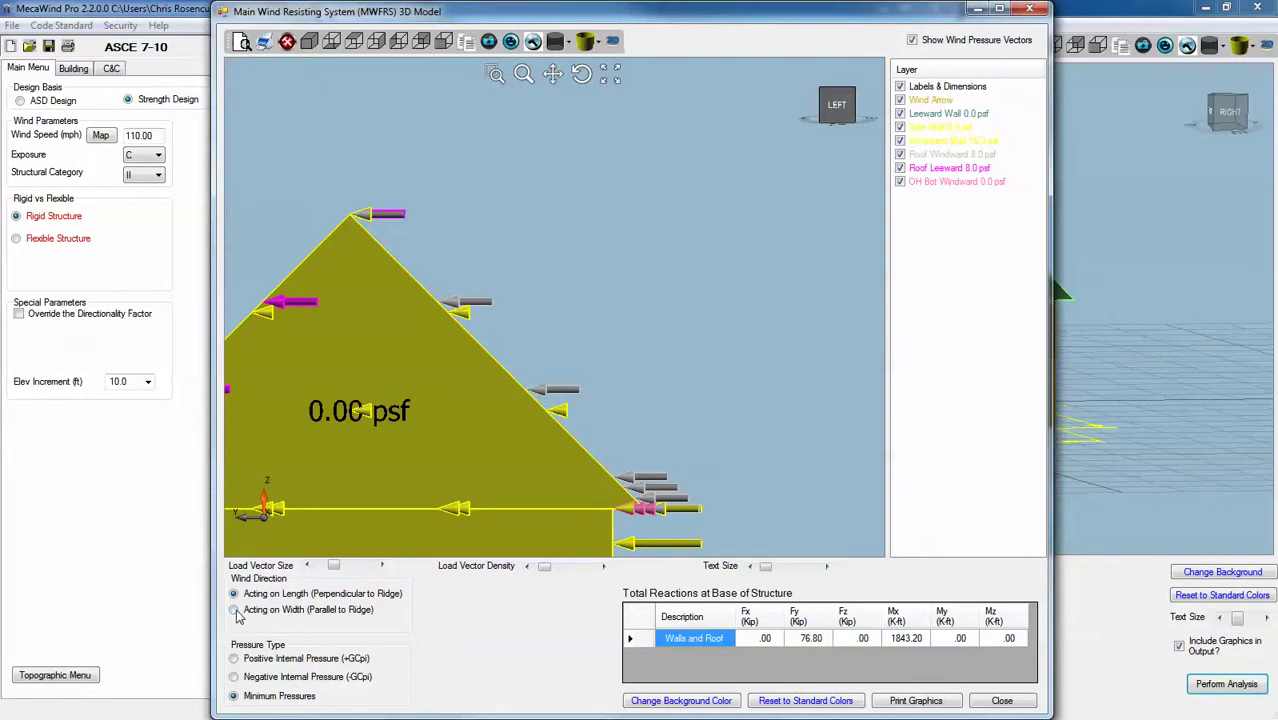
left_click(235, 677)
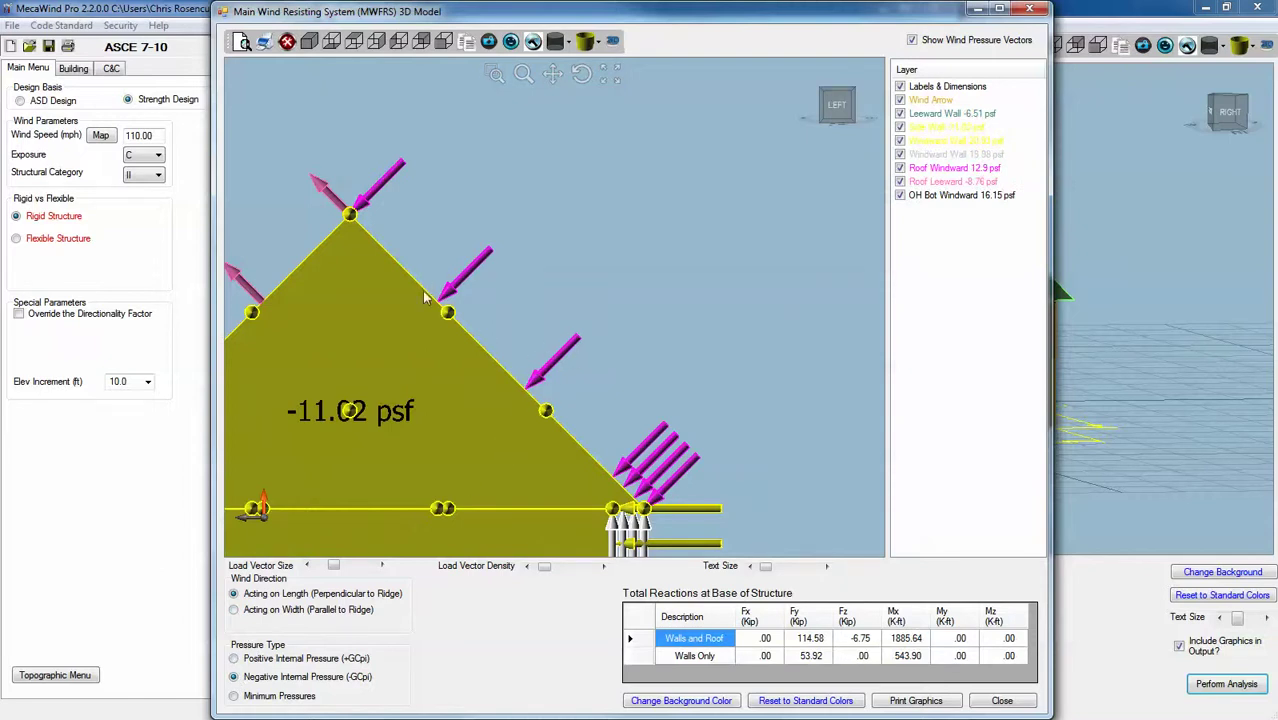
left_click(234, 696)
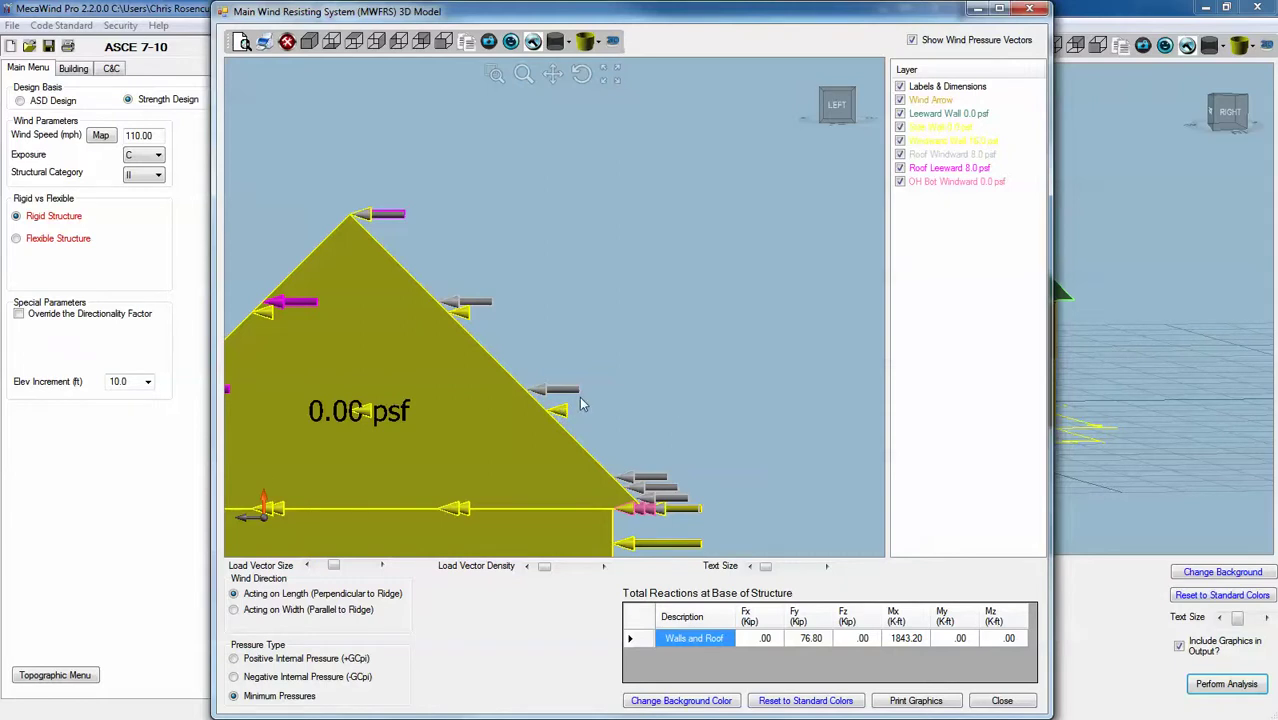
scroll(579, 396, "down", 3)
middle_click_drag(579, 396, 565, 455)
scroll(578, 389, "down", 2)
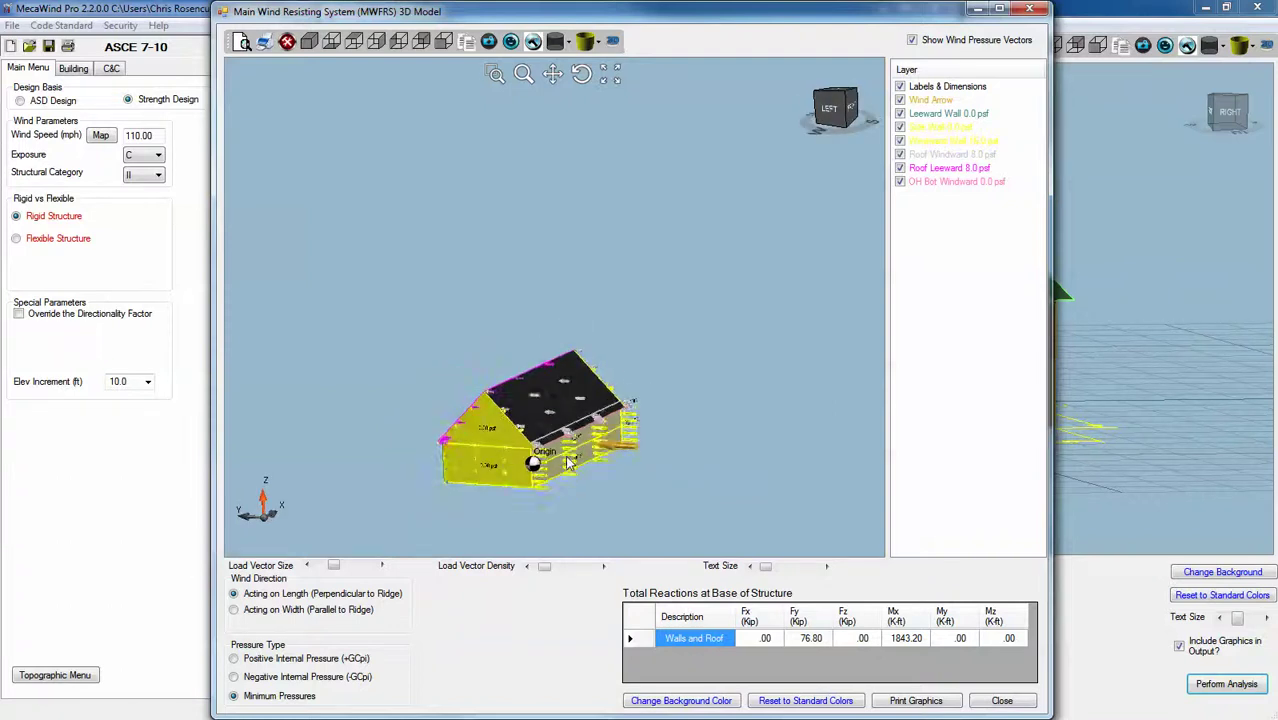
scroll(565, 455, "up", 5)
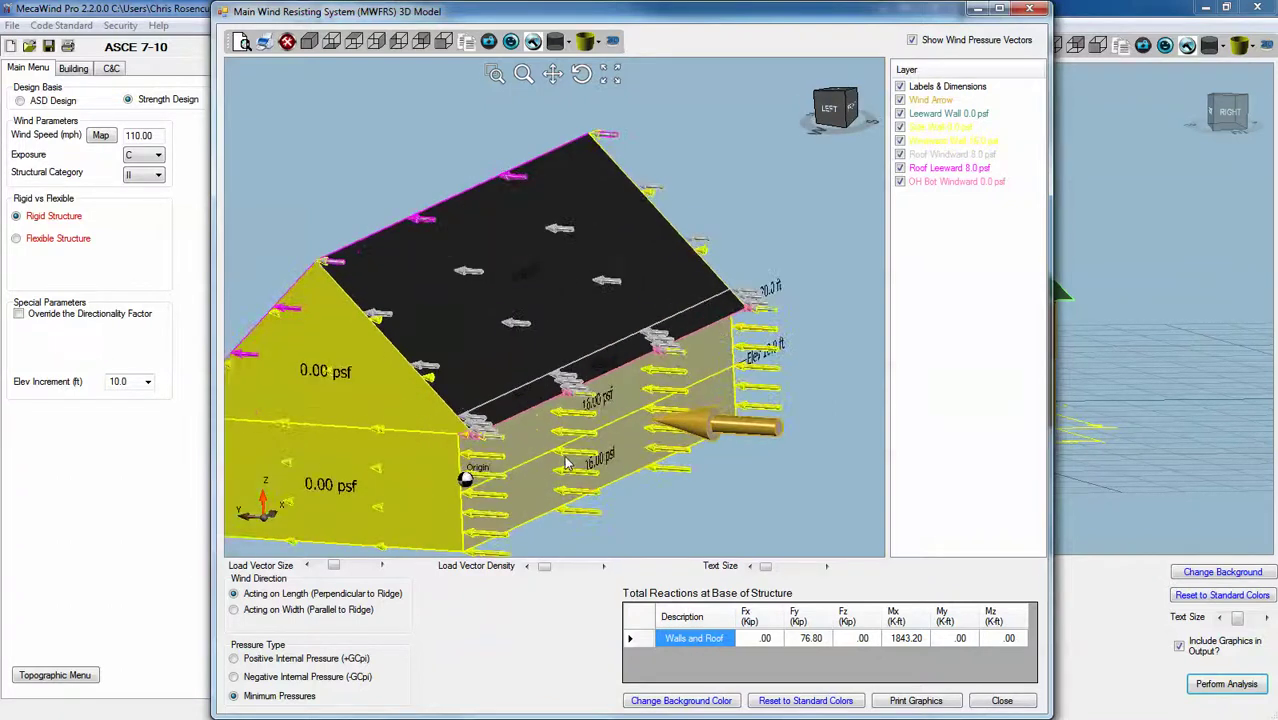
scroll(565, 462, "down", 2)
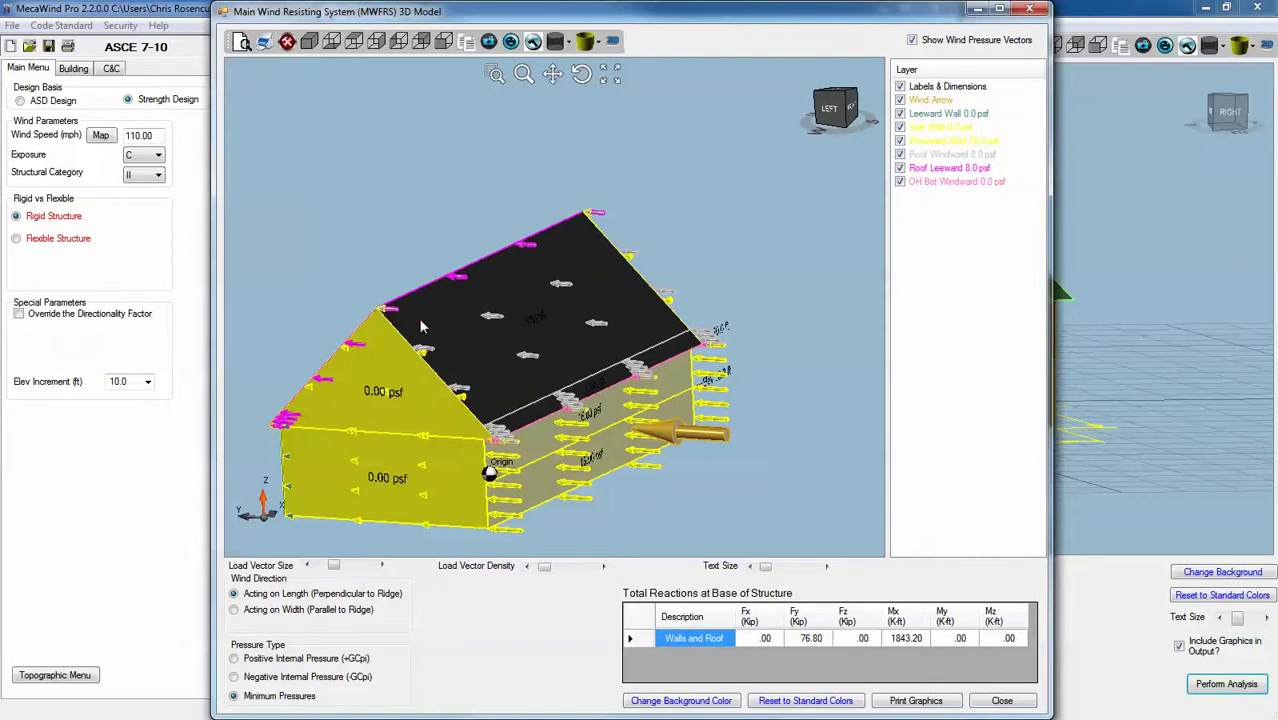
scroll(492, 418, "down", 1)
scroll(492, 420, "up", 1)
Try a new background colour, reset to standard colours, then send the graphics to print preview.
left_click(680, 700)
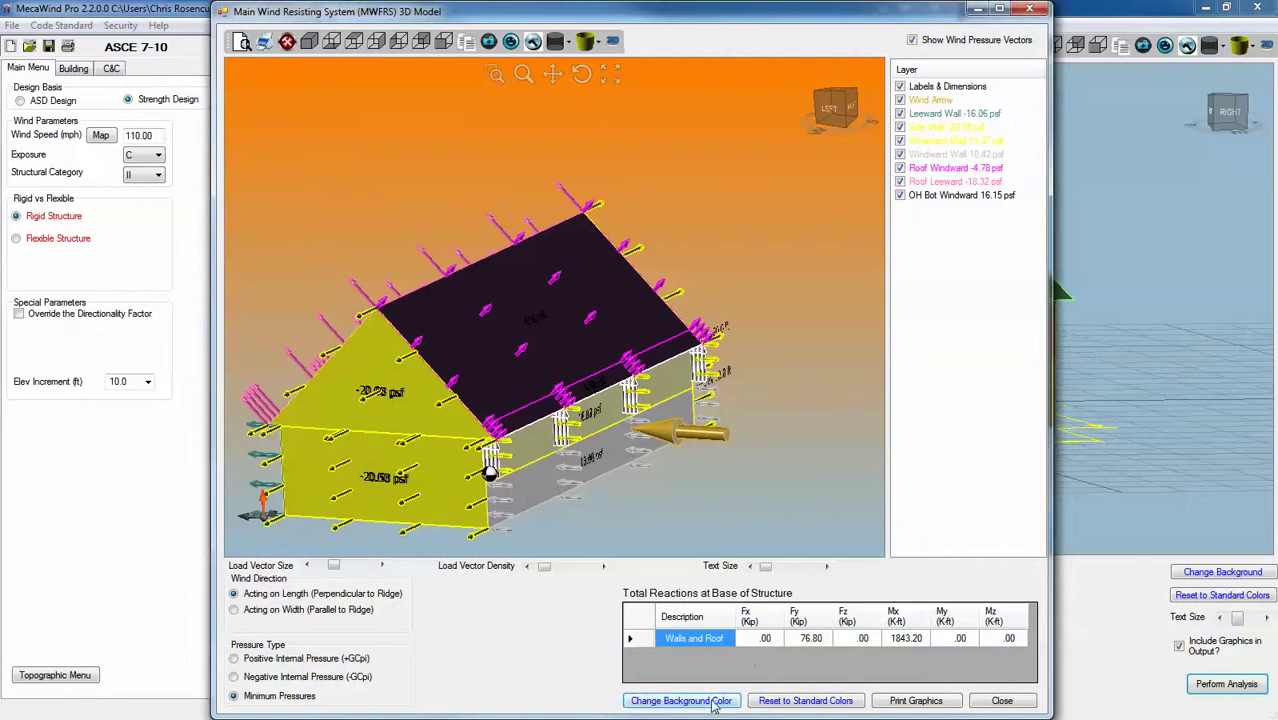
left_click(763, 705)
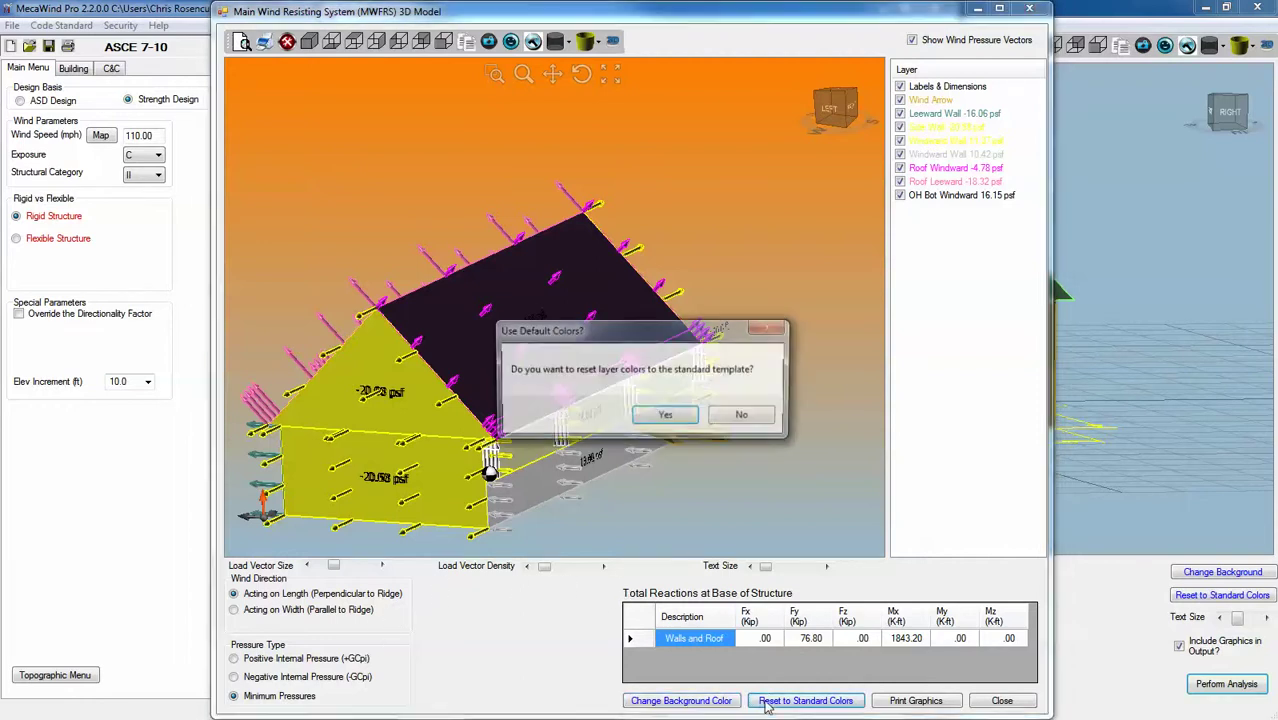
left_click(664, 421)
left_click_drag(660, 430, 605, 472)
left_click(916, 700)
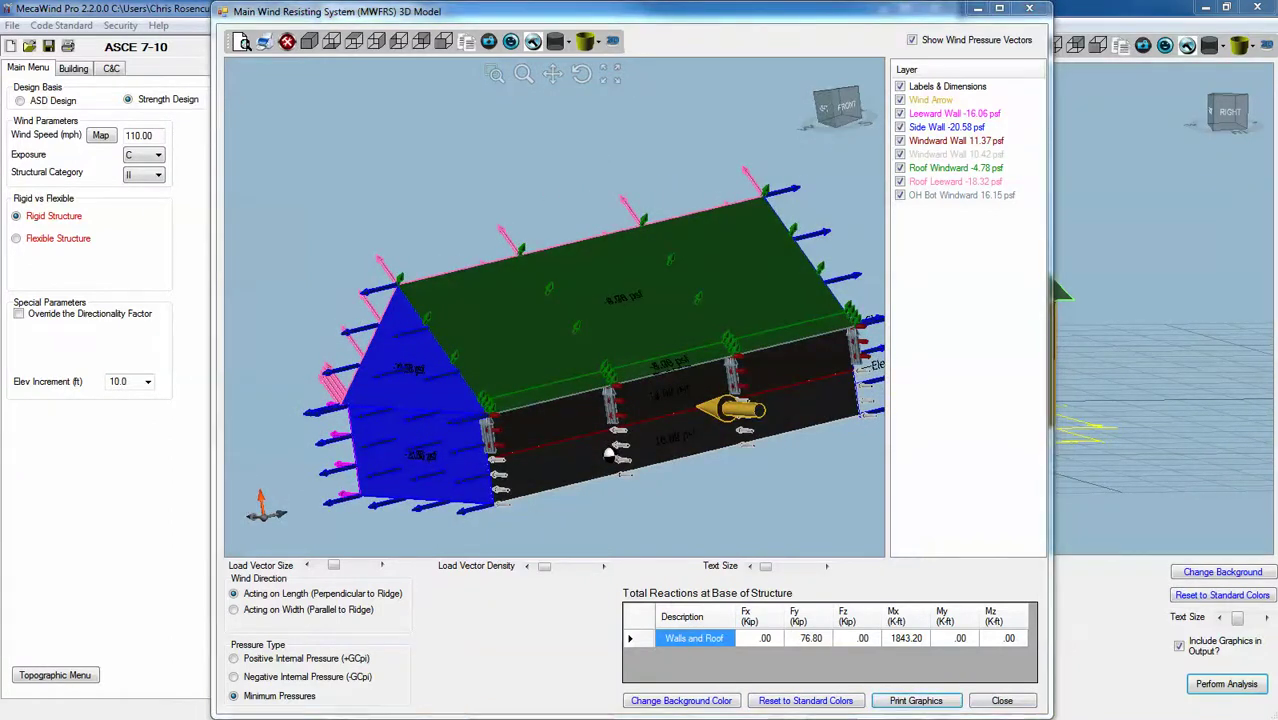
View the minimum-pressure graphics print preview full-screen, then close it.
left_click_drag(555, 219, 552, 197)
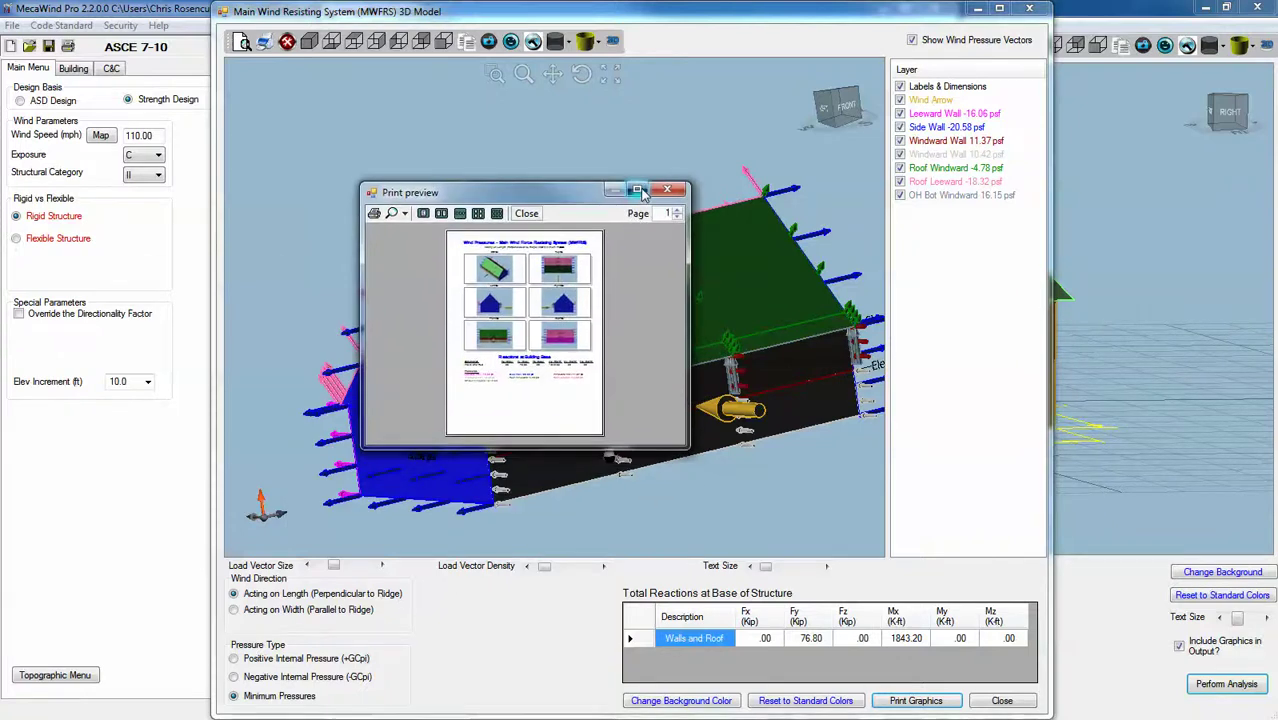
left_click(638, 191)
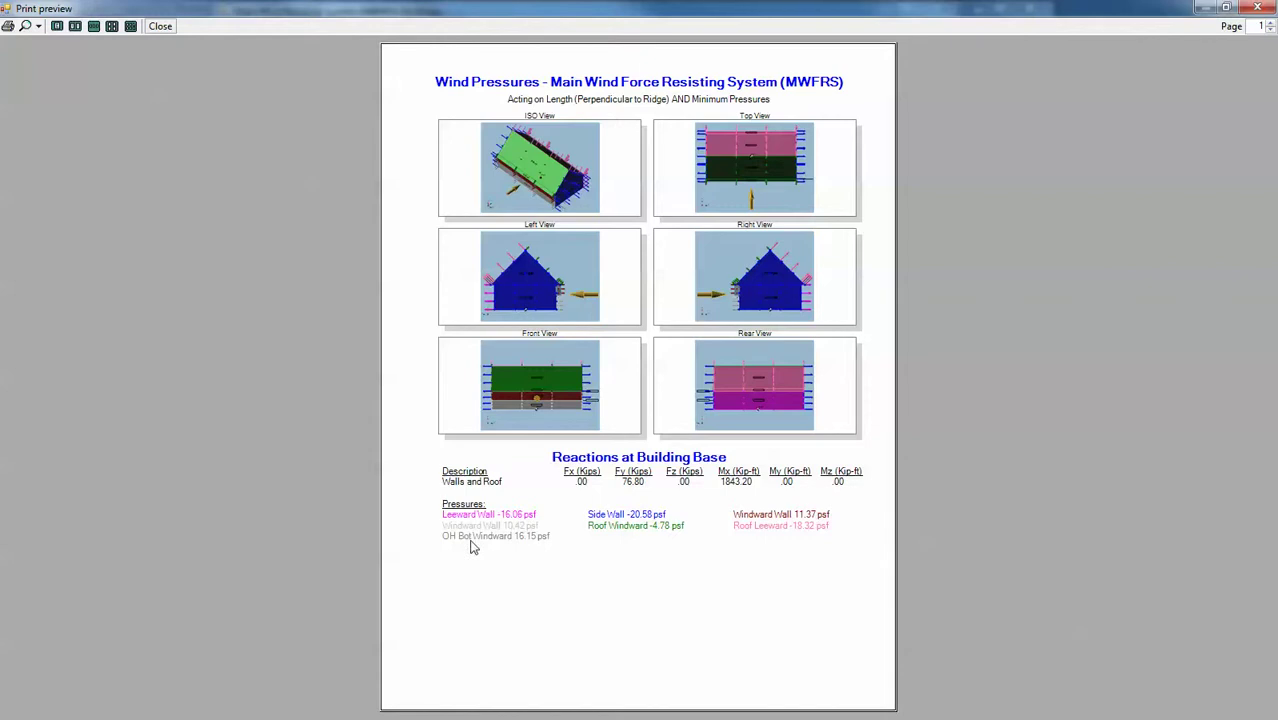
left_click(160, 26)
Preview the print graphics for wind acting on width with positive internal pressure.
left_click(234, 610)
left_click(234, 658)
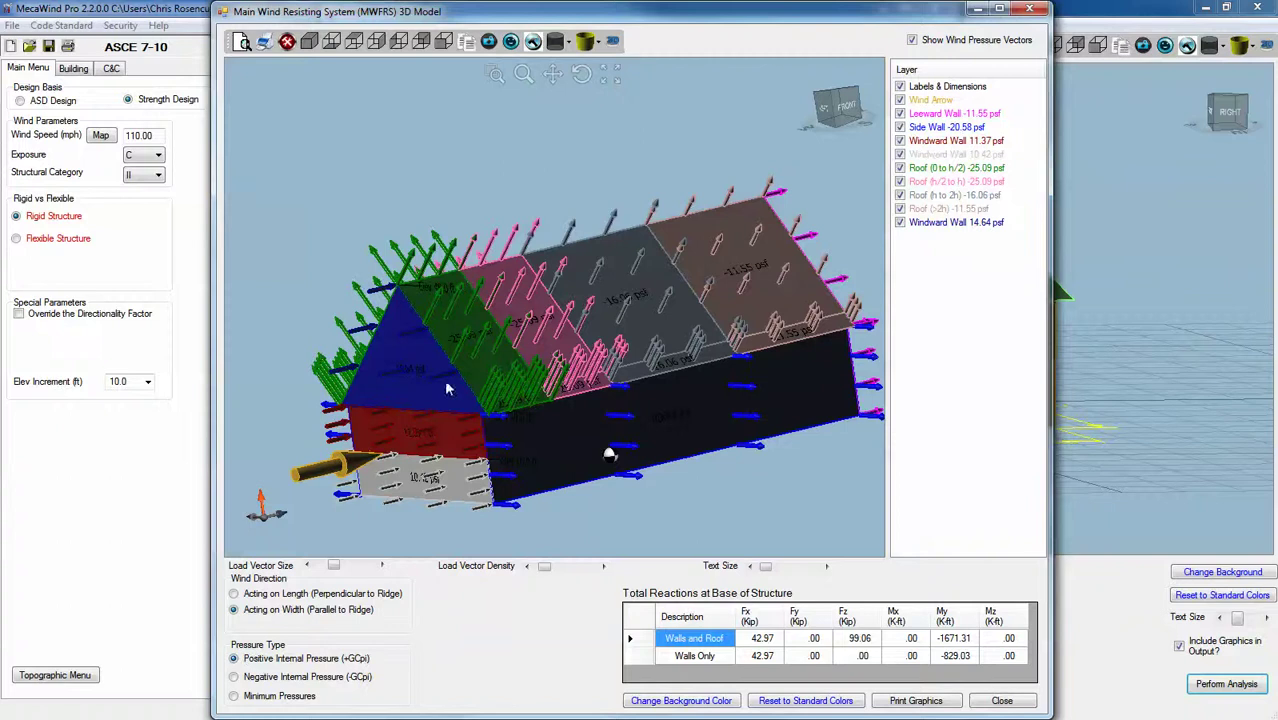
scroll(449, 389, "down", 2)
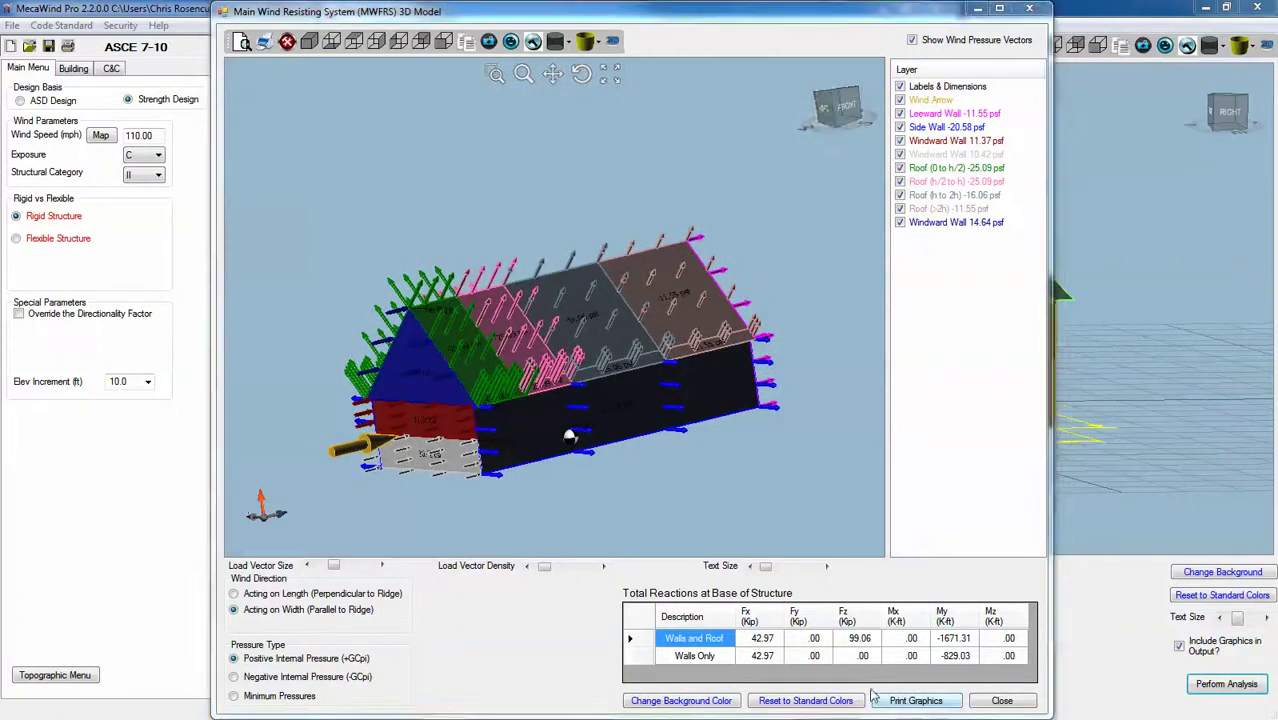
left_click(910, 700)
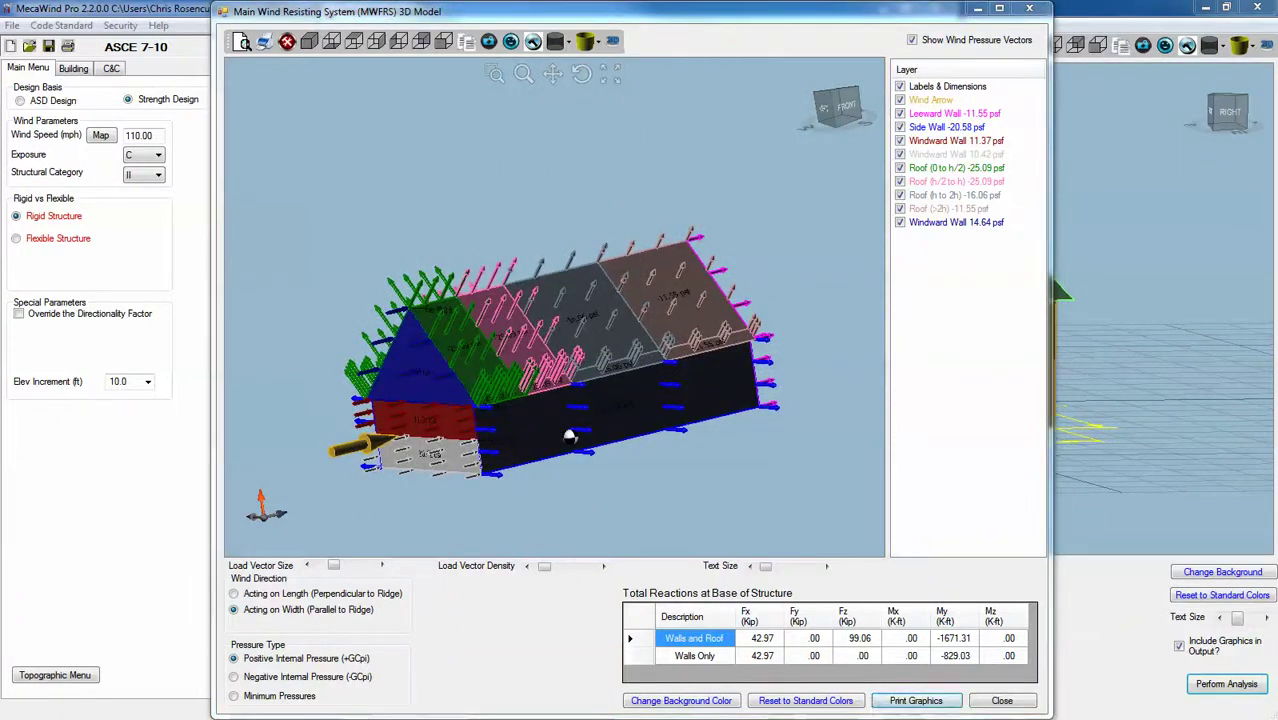
left_click_drag(540, 138, 566, 140)
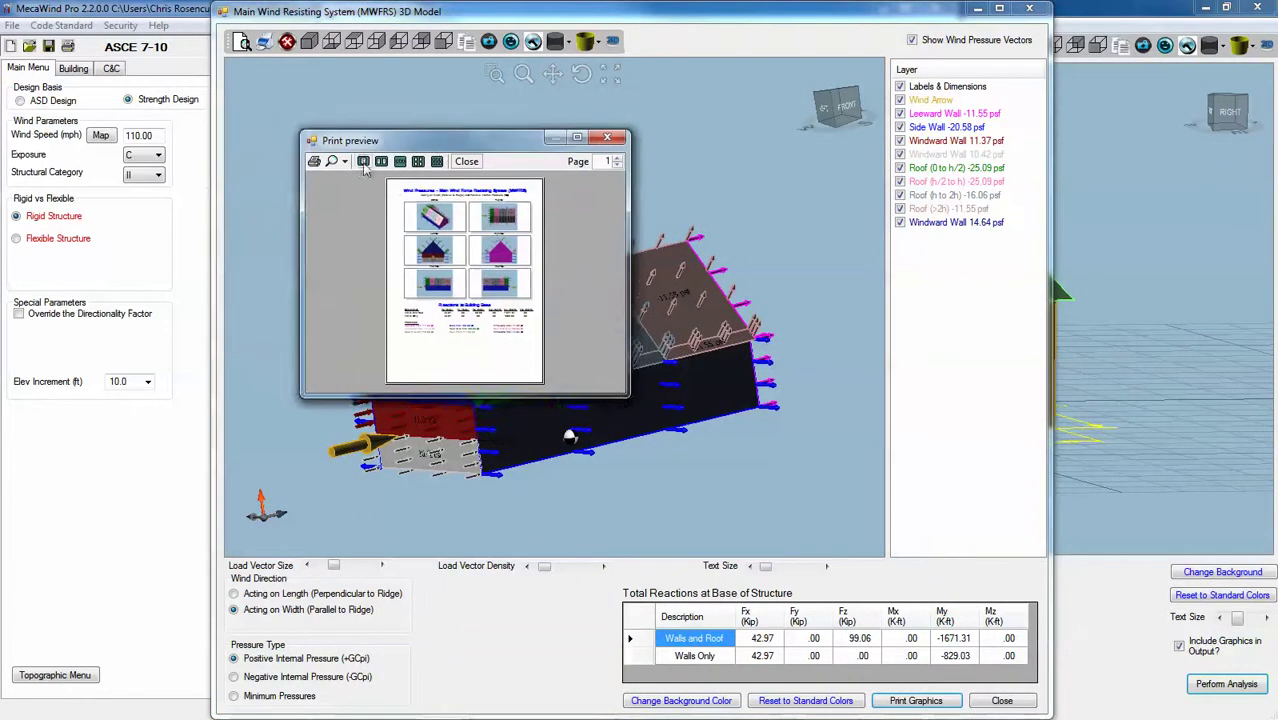
left_click(576, 138)
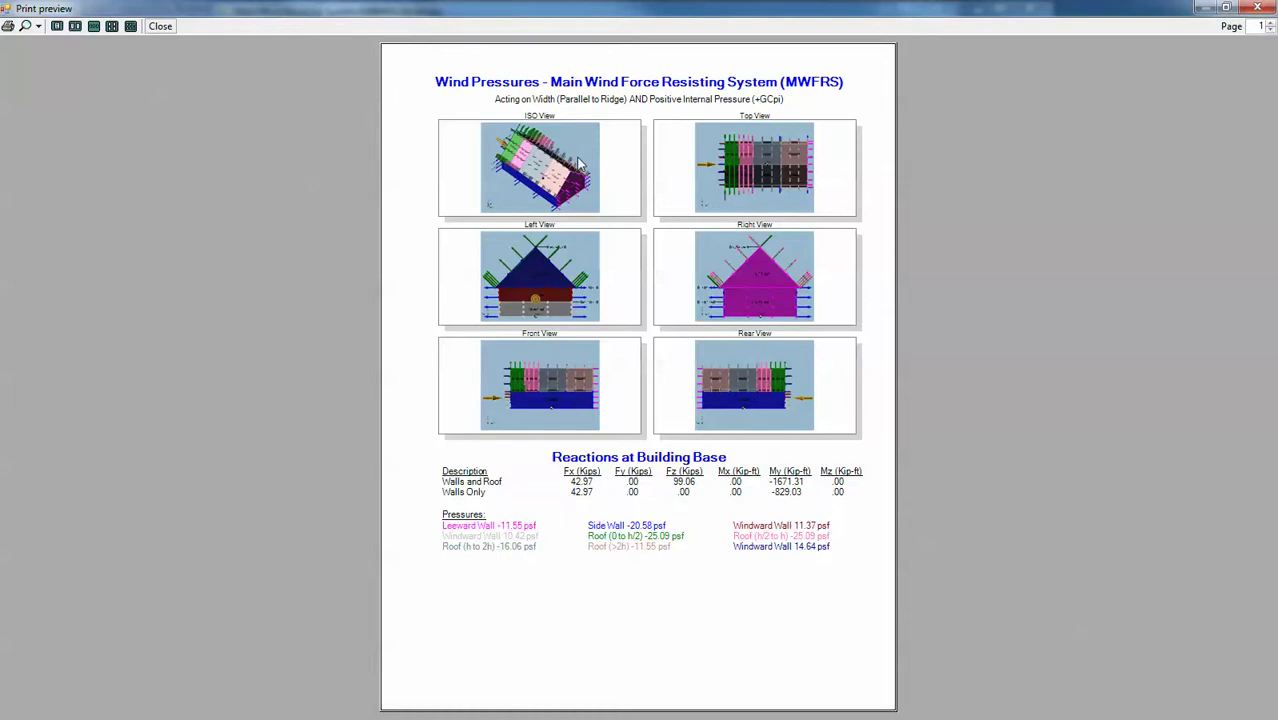
left_click(160, 26)
Close the 3D model and inspect the Normal to Ridge Walls+Roof +GCpi base reactions table.
left_click(1001, 700)
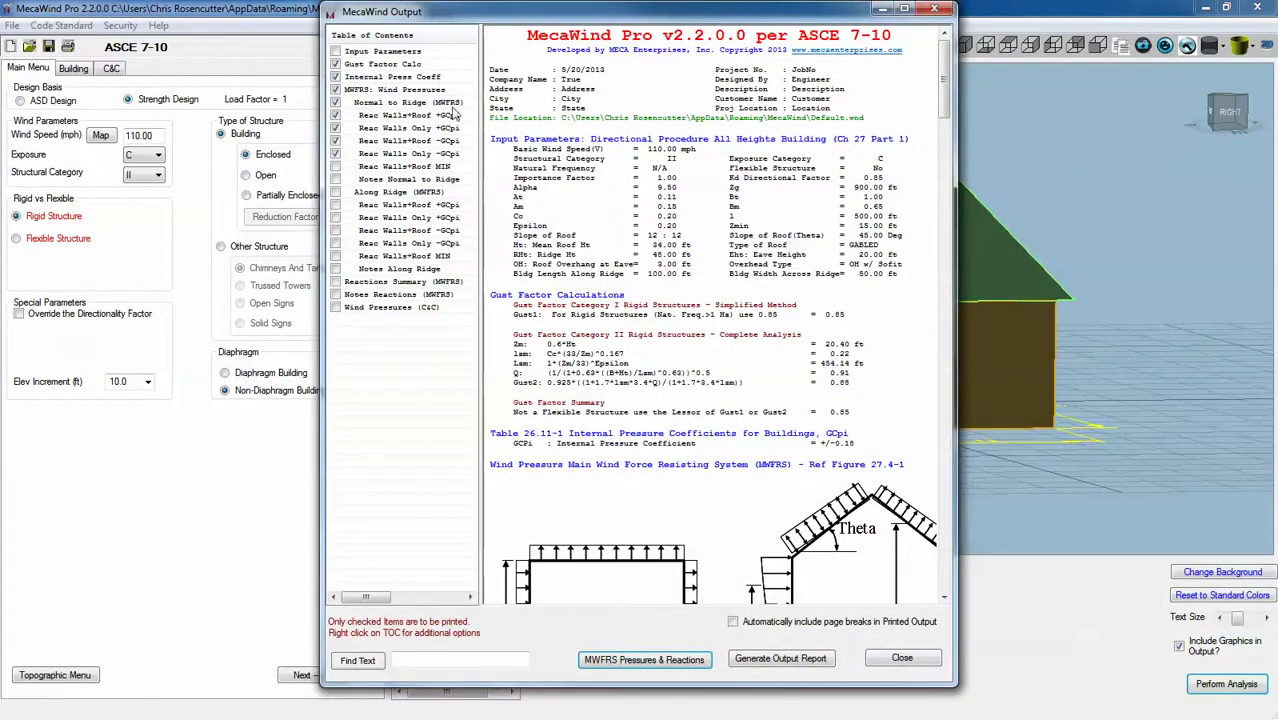
left_click(398, 91)
left_click(399, 104)
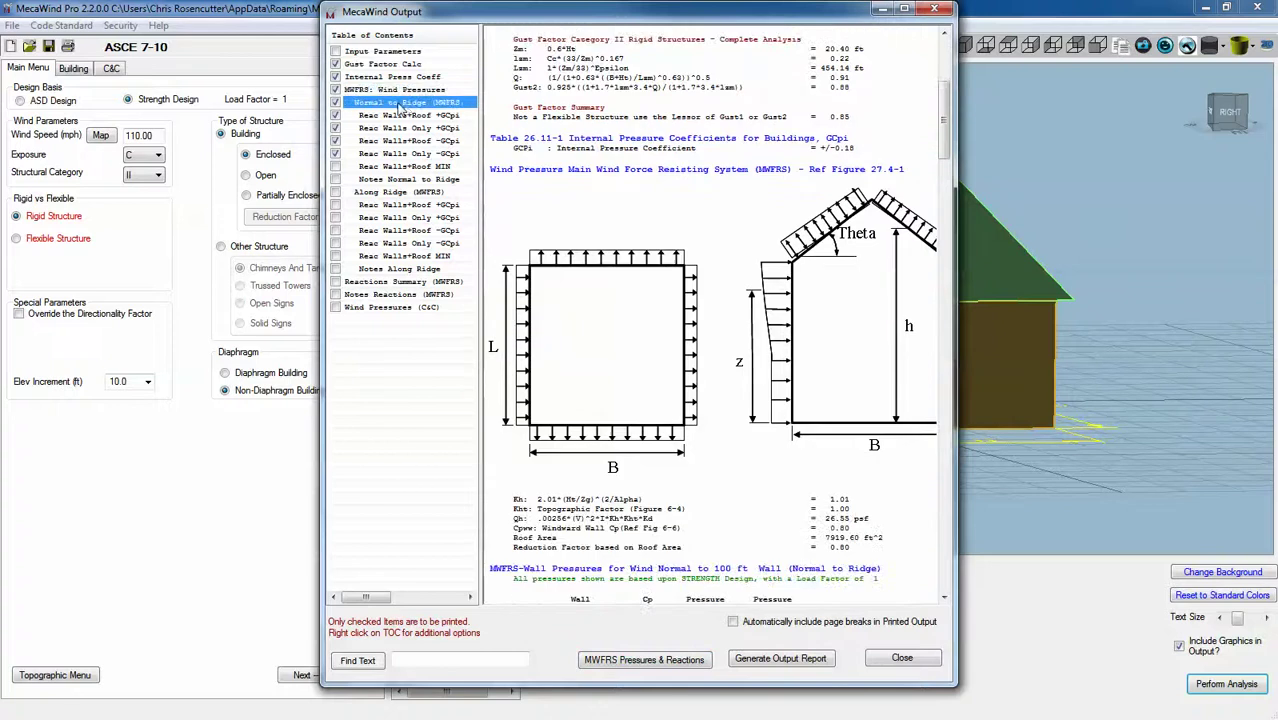
left_click(412, 117)
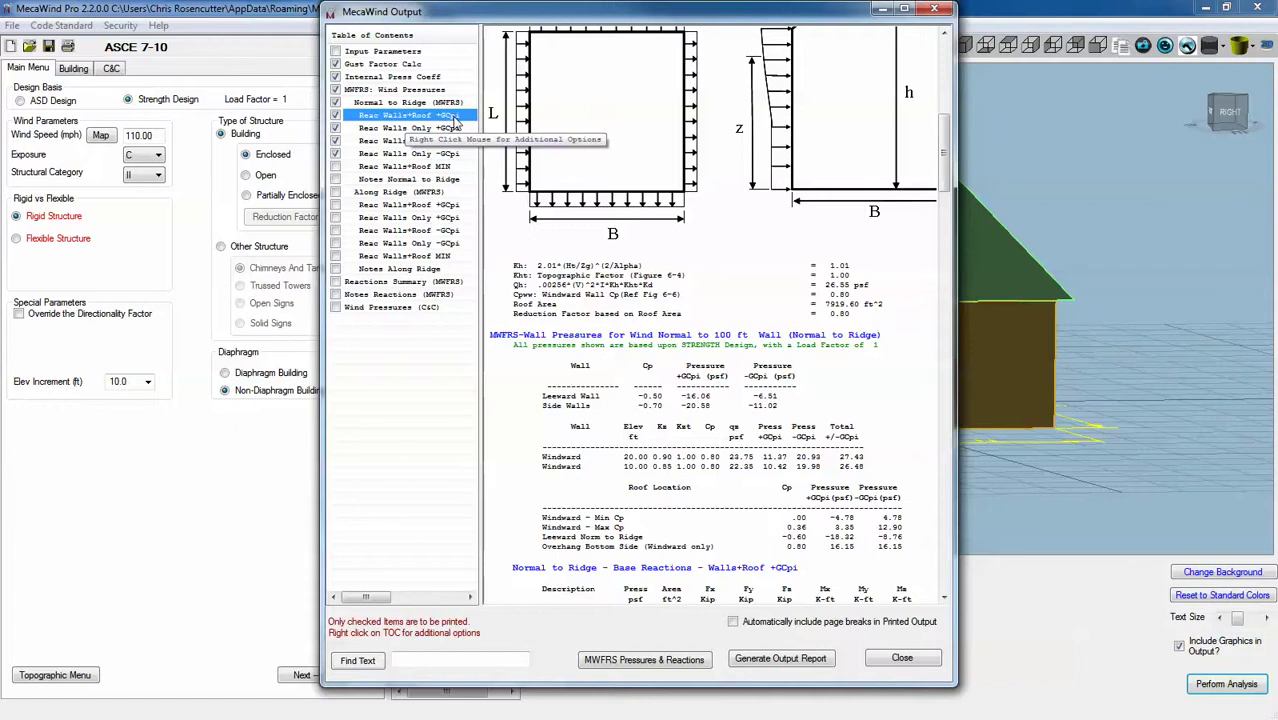
left_click(600, 300)
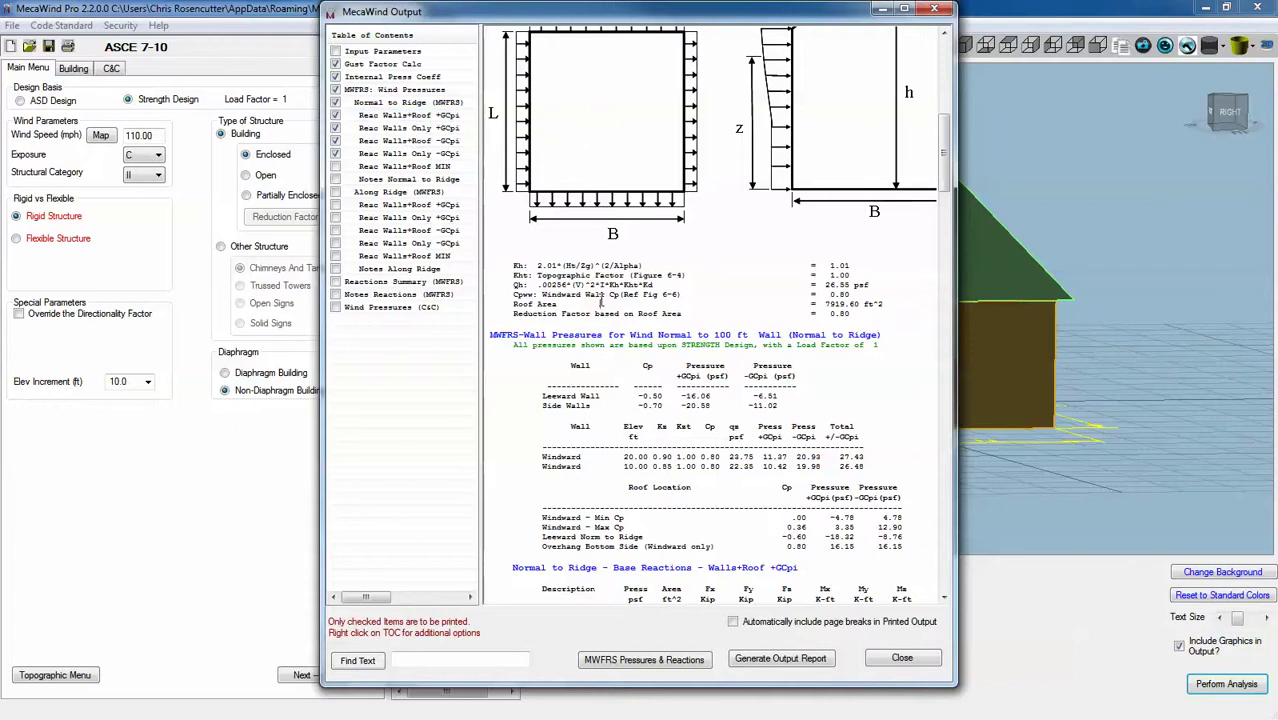
scroll(612, 420, "down", 10)
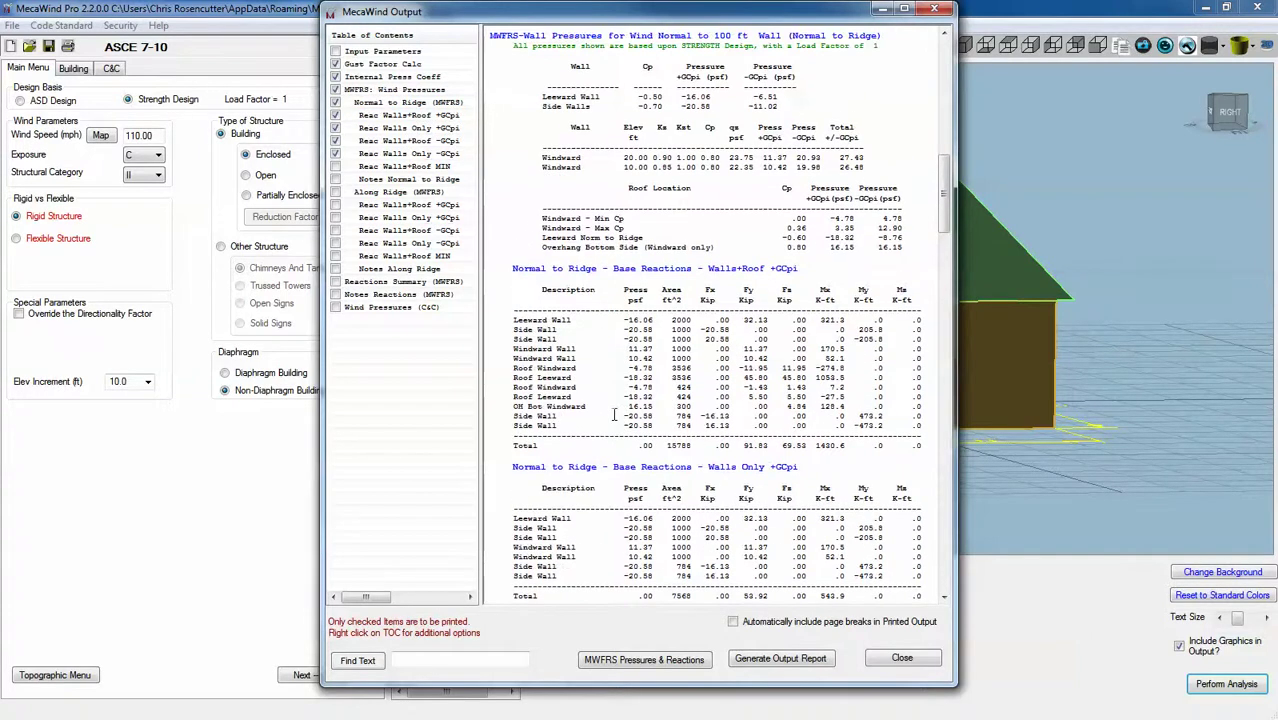
left_click_drag(499, 277, 914, 448)
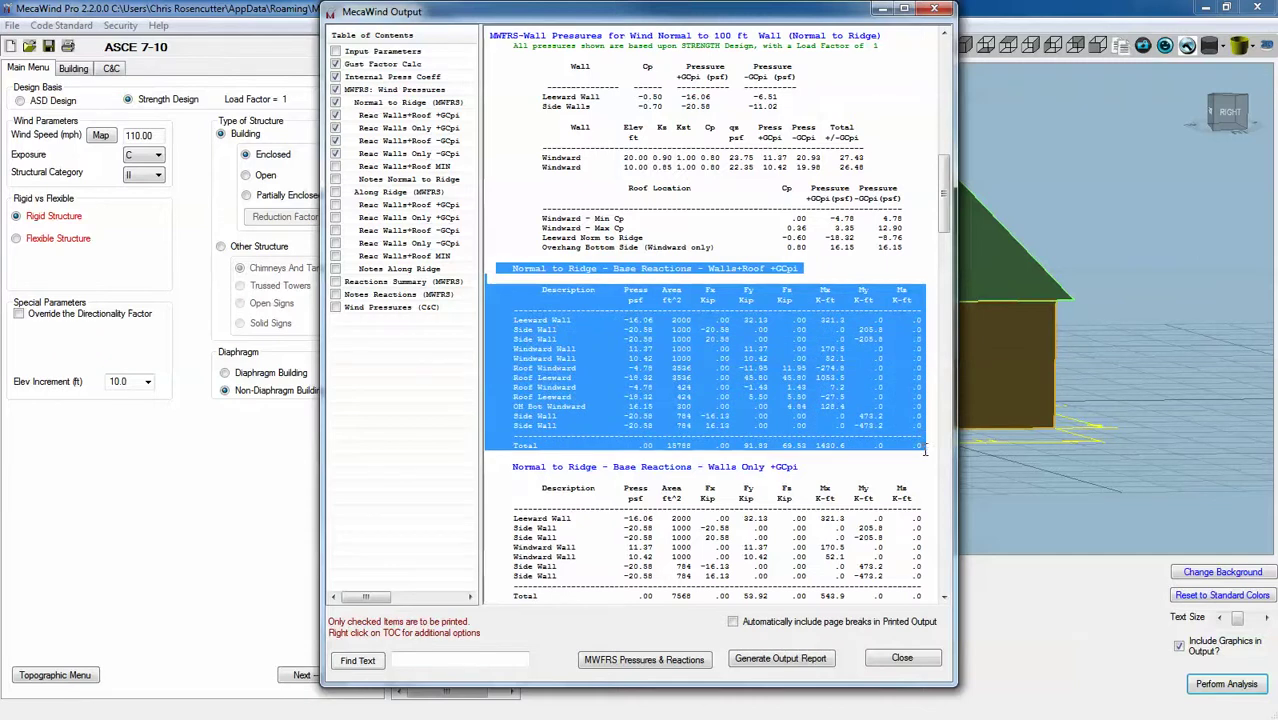
left_click(560, 348)
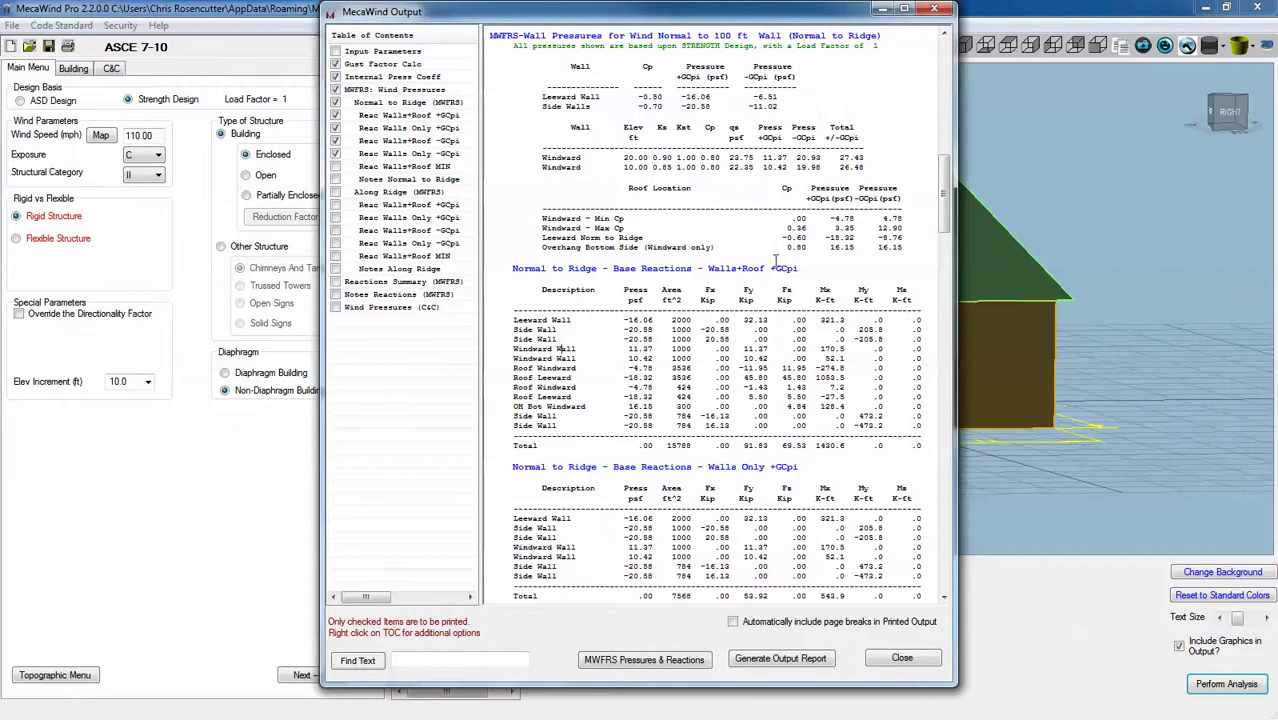
Review the Walls Only +GCpi, Walls+Roof -GCpi, Walls+Roof MIN and Notes reaction sections.
left_click(401, 133)
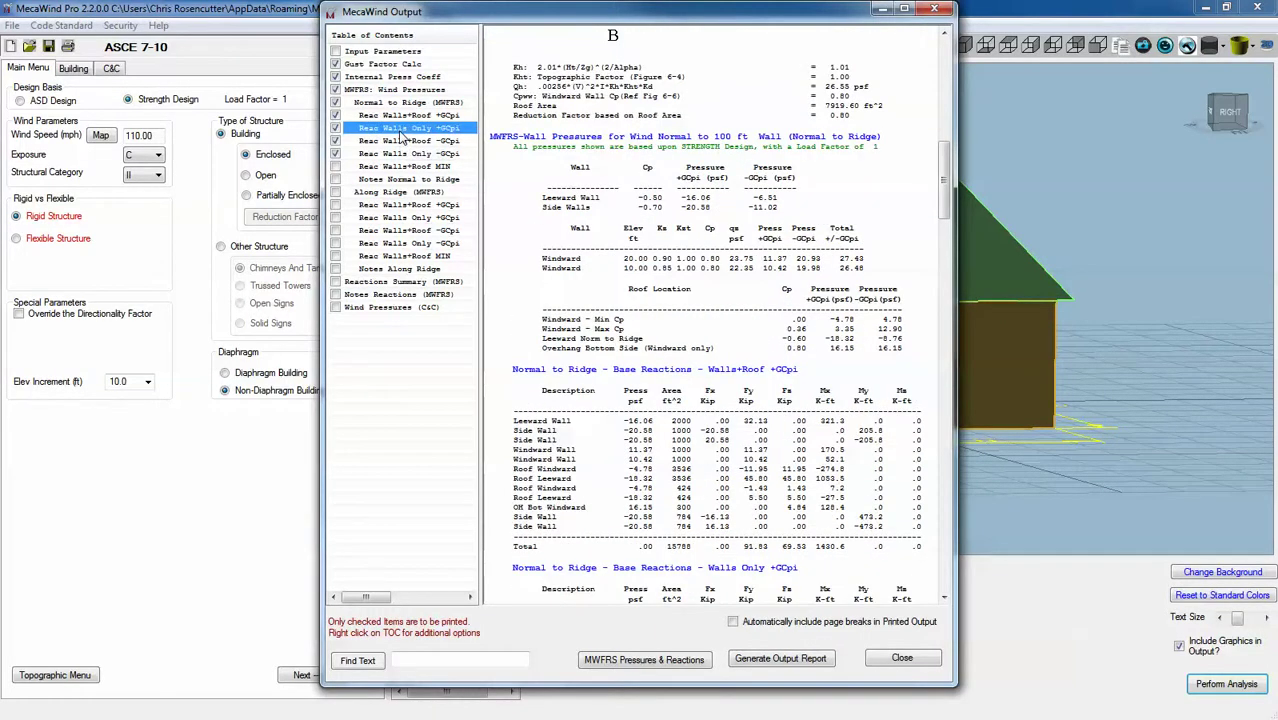
left_click(404, 141)
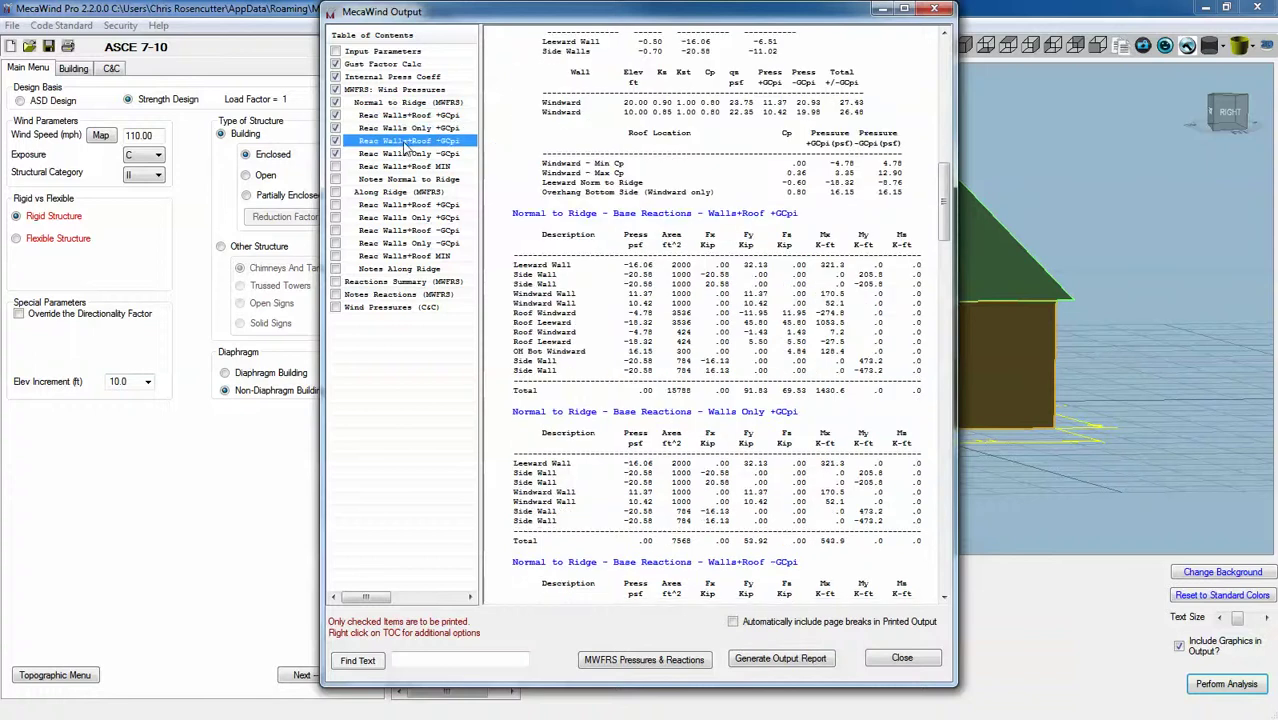
left_click(407, 165)
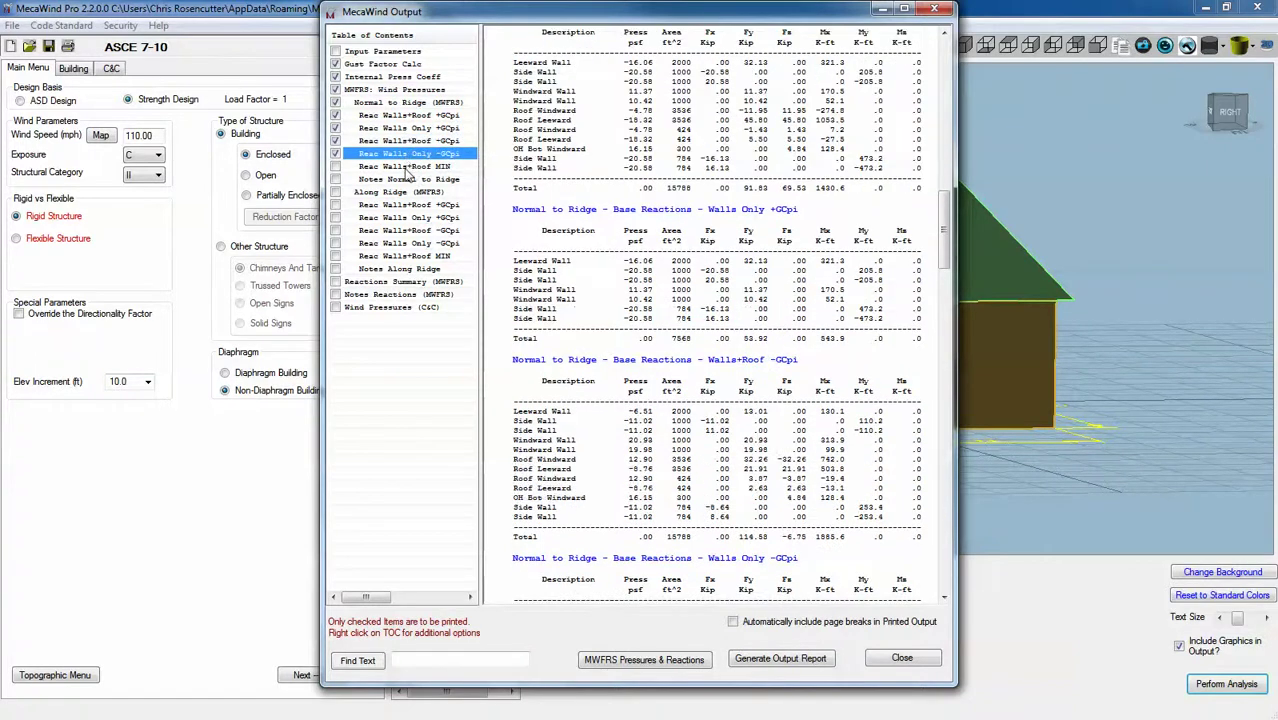
left_click(405, 180)
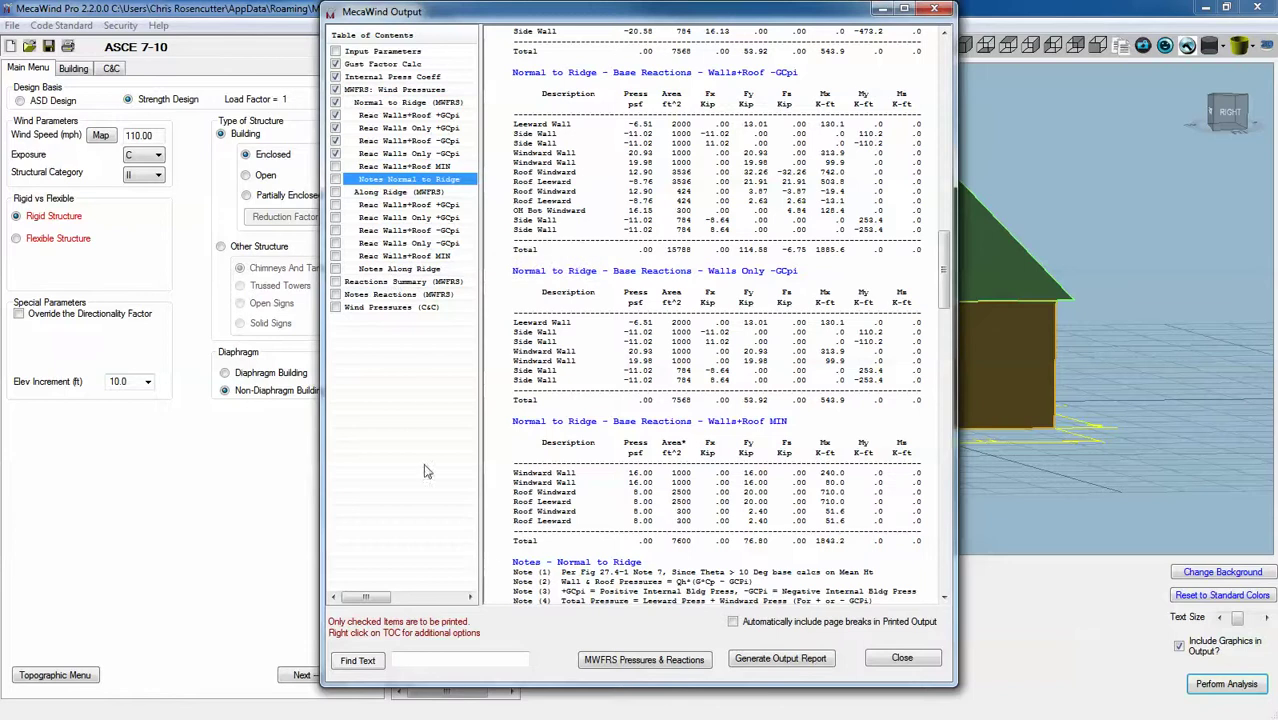
Scroll Reactions Summary to the Total Base Reaction Summary (Fx 43.0 kip, My -1671.3 kip-ft).
left_click(381, 284)
left_click(630, 446)
scroll(630, 444, "down", 5)
scroll(630, 444, "down", 4)
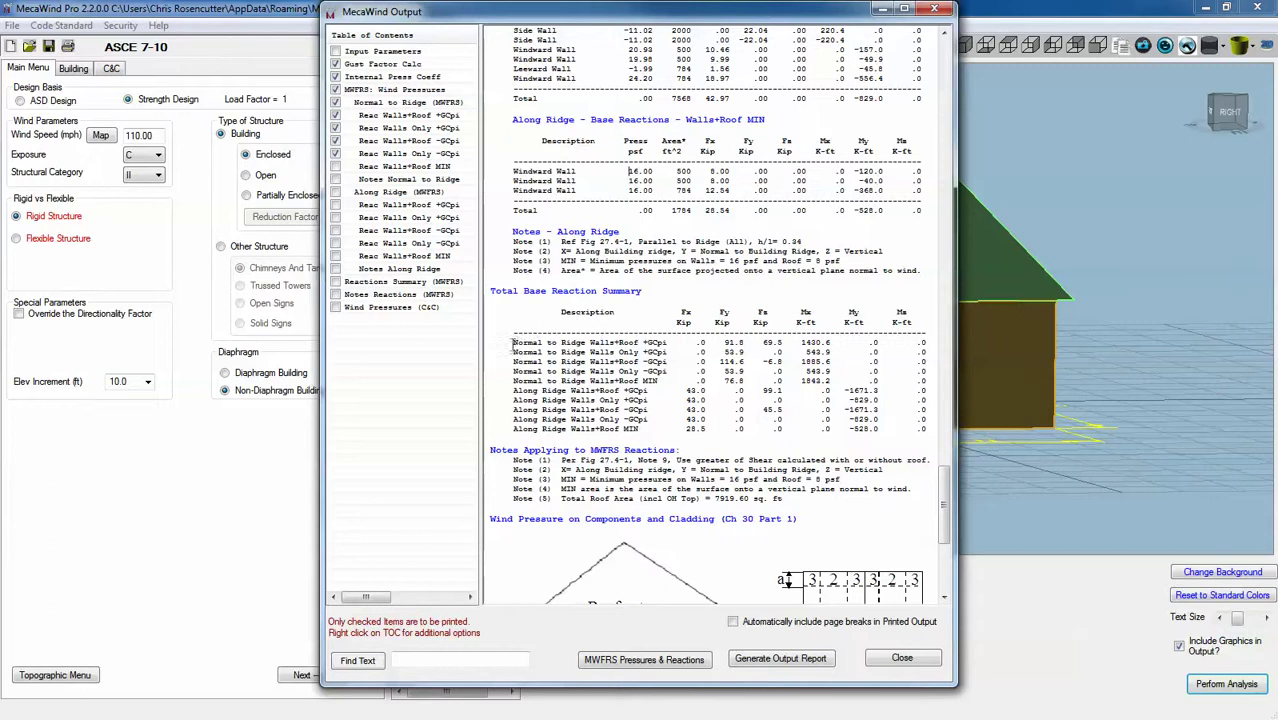
left_click_drag(505, 343, 901, 433)
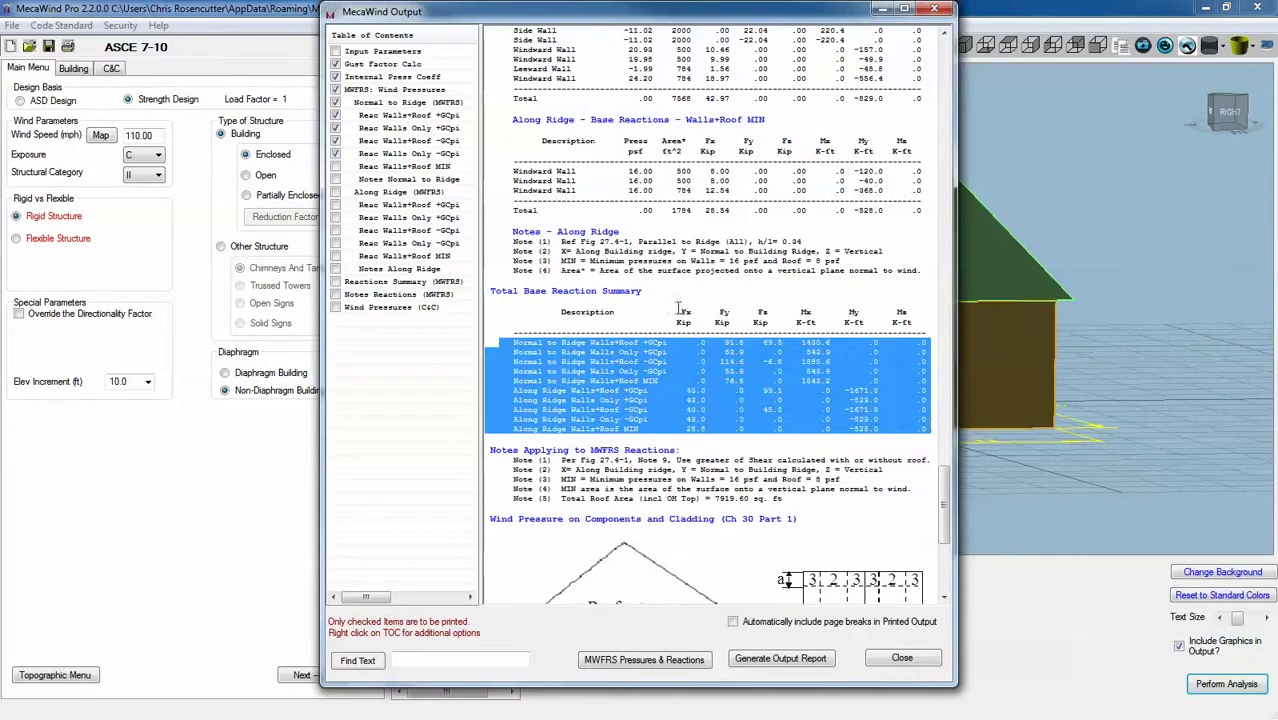
left_click(673, 310)
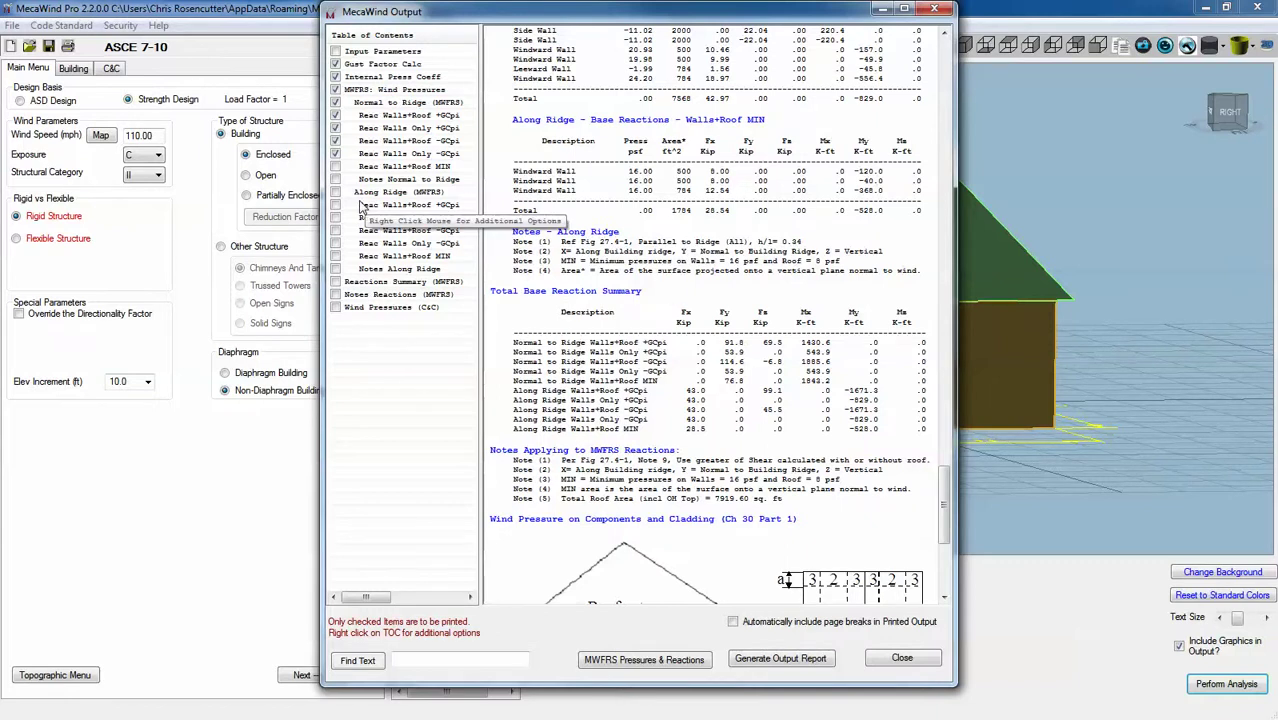
Mark every report section for printing from the Table of Contents options.
right_click(365, 331)
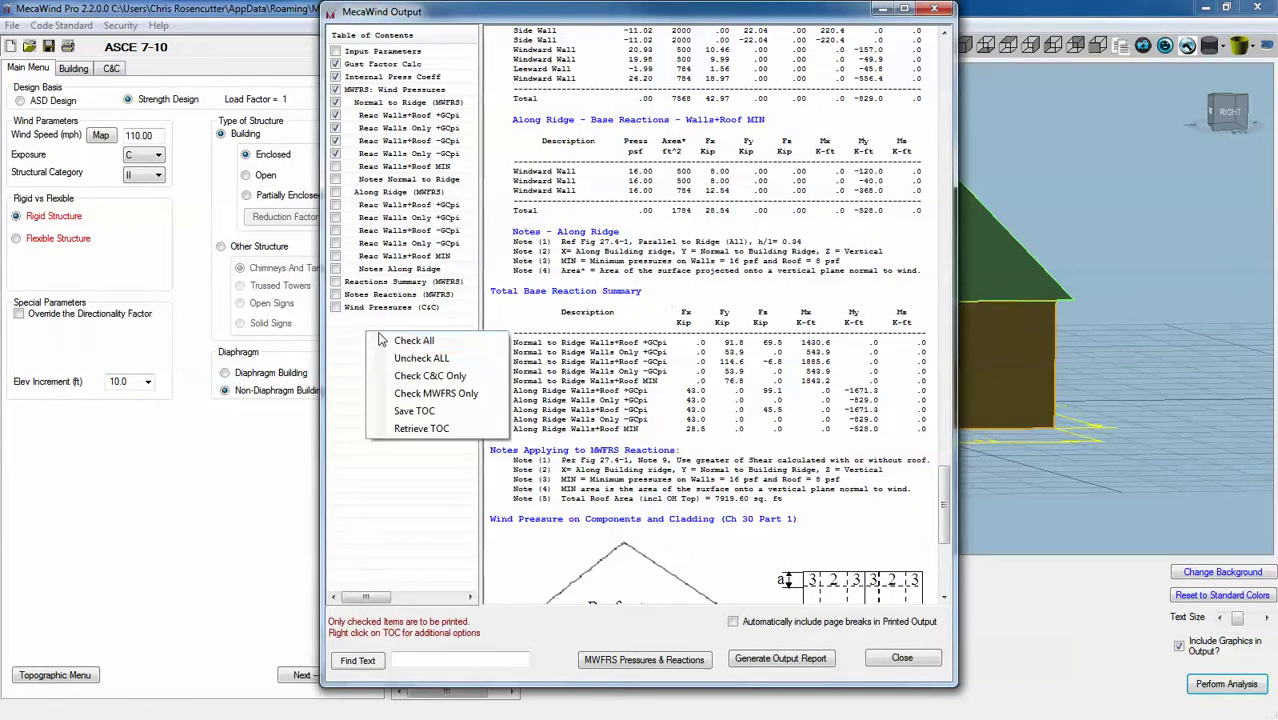
left_click(414, 341)
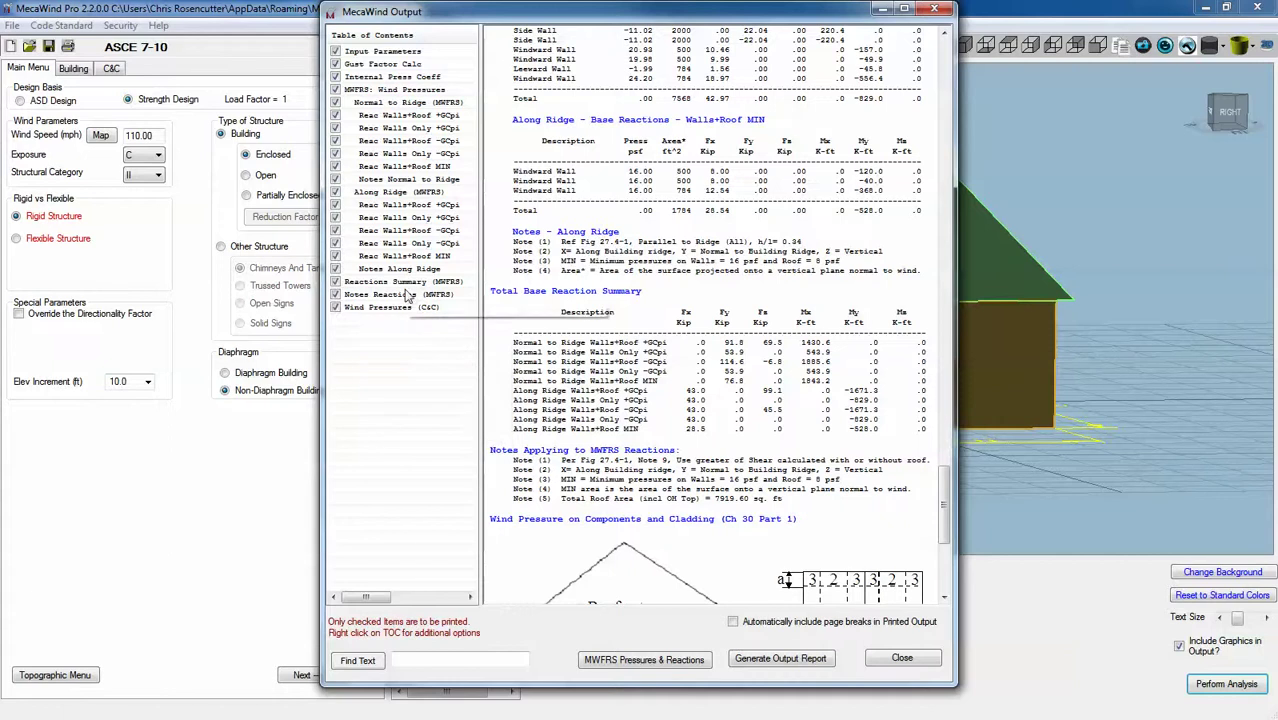
left_click(405, 128)
right_click(410, 129)
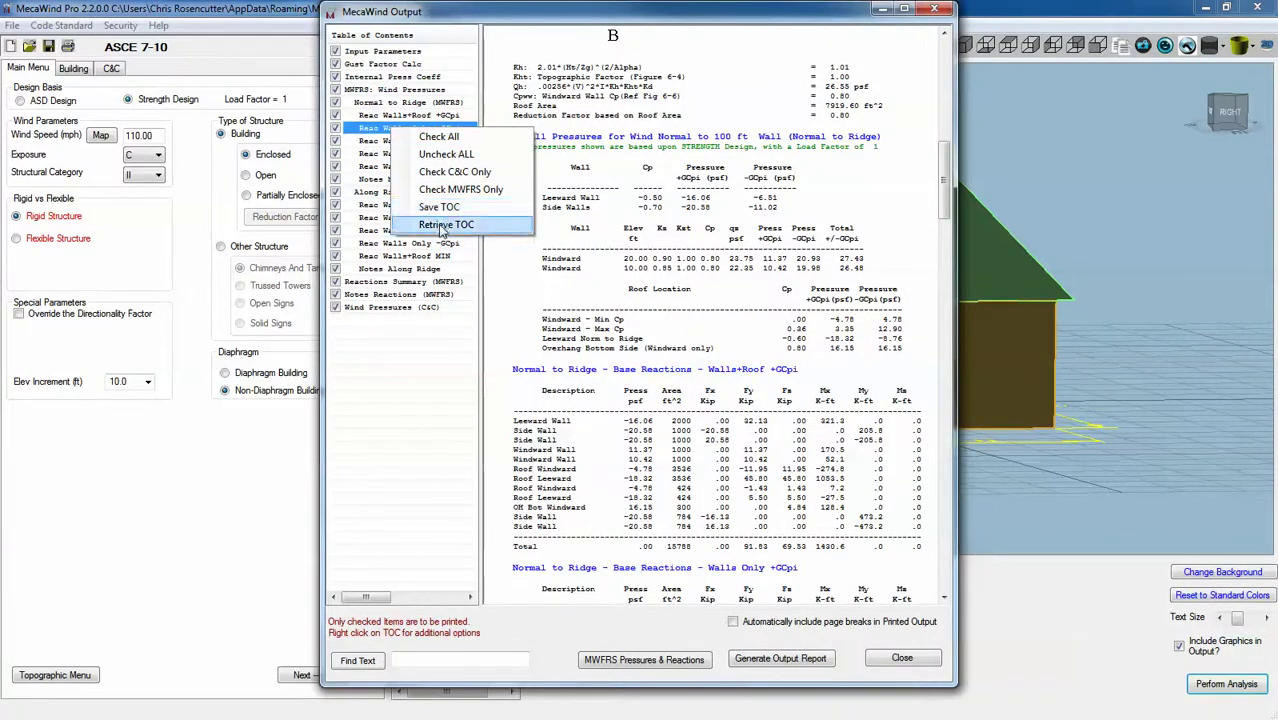
left_click(339, 160)
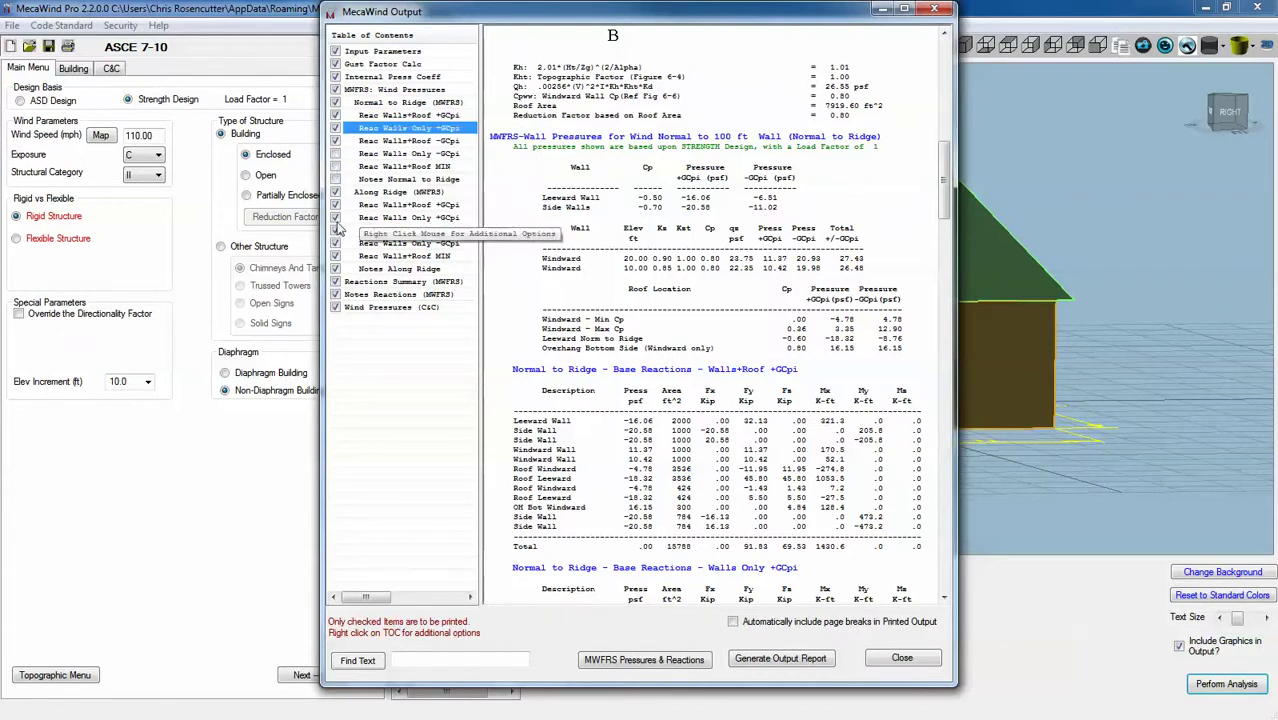
Uncheck two Along Ridge sections, check Walls Only -GCpi and Walls+Roof MIN, and generate the report.
left_click(336, 230)
left_click(336, 243)
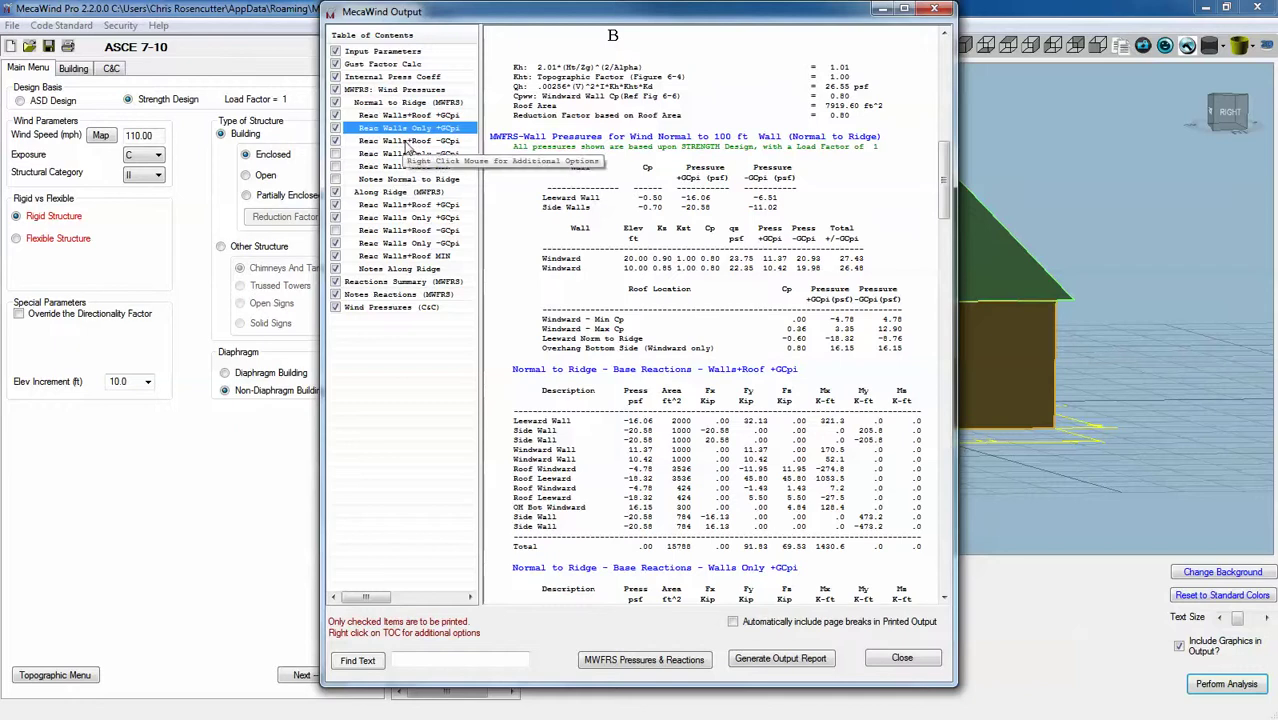
left_click(409, 156)
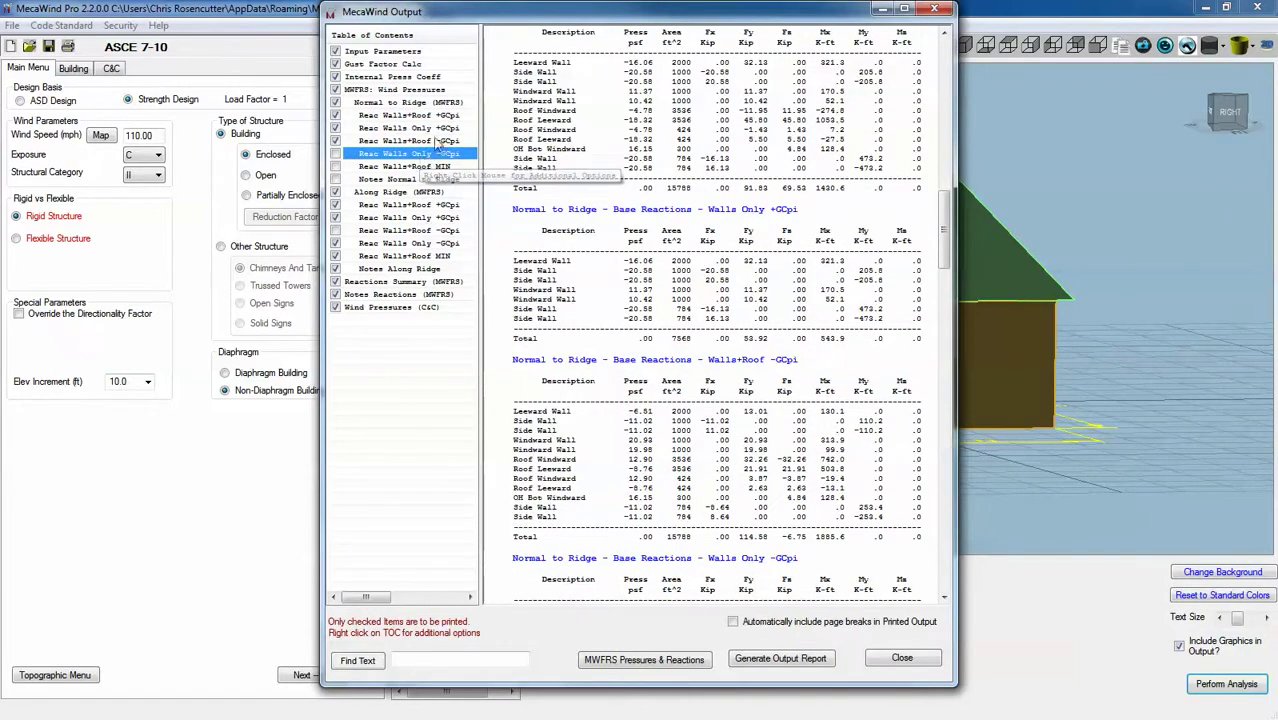
left_click(437, 131)
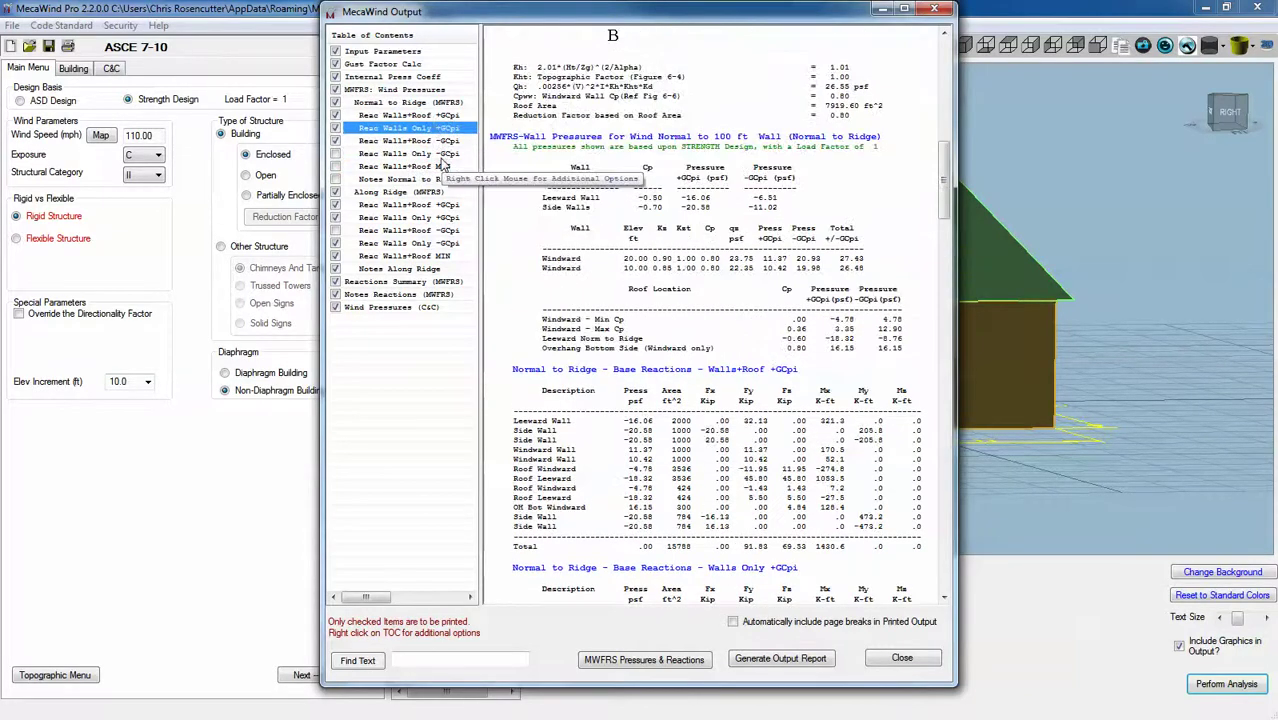
left_click(336, 154)
left_click(336, 167)
left_click(763, 664)
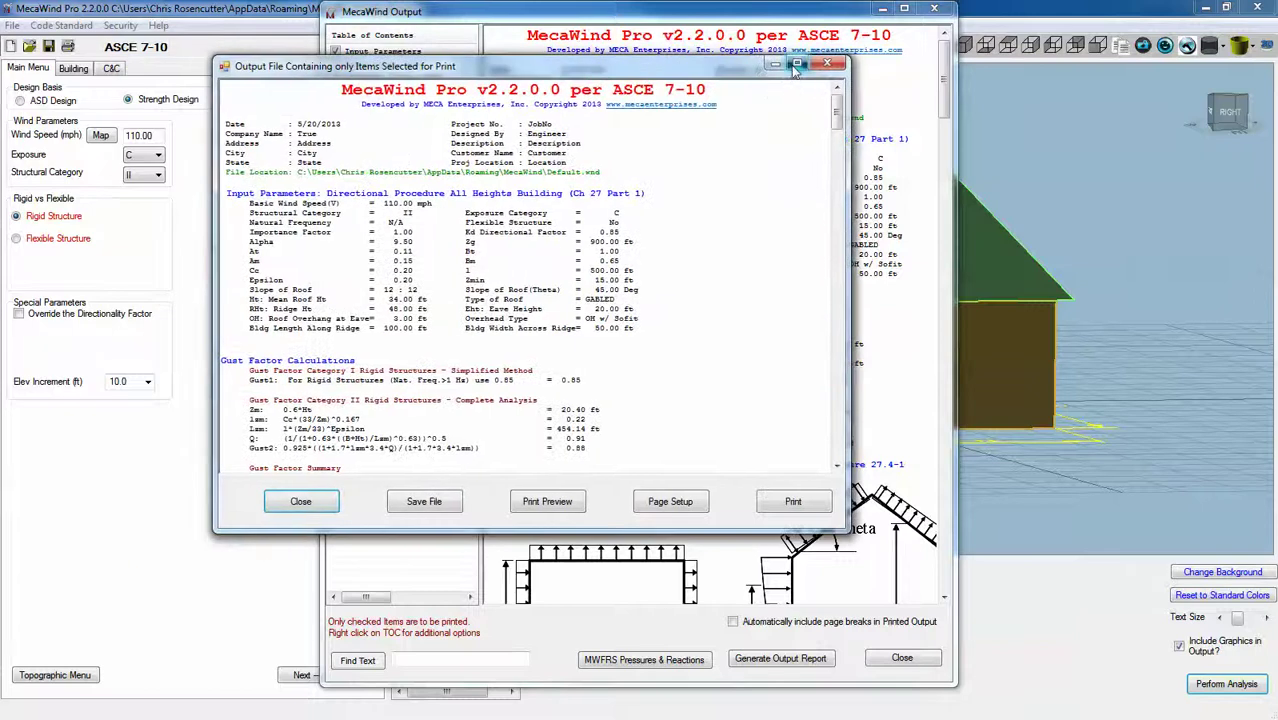
Maximize the printable report and check its page setup without making changes.
left_click(797, 63)
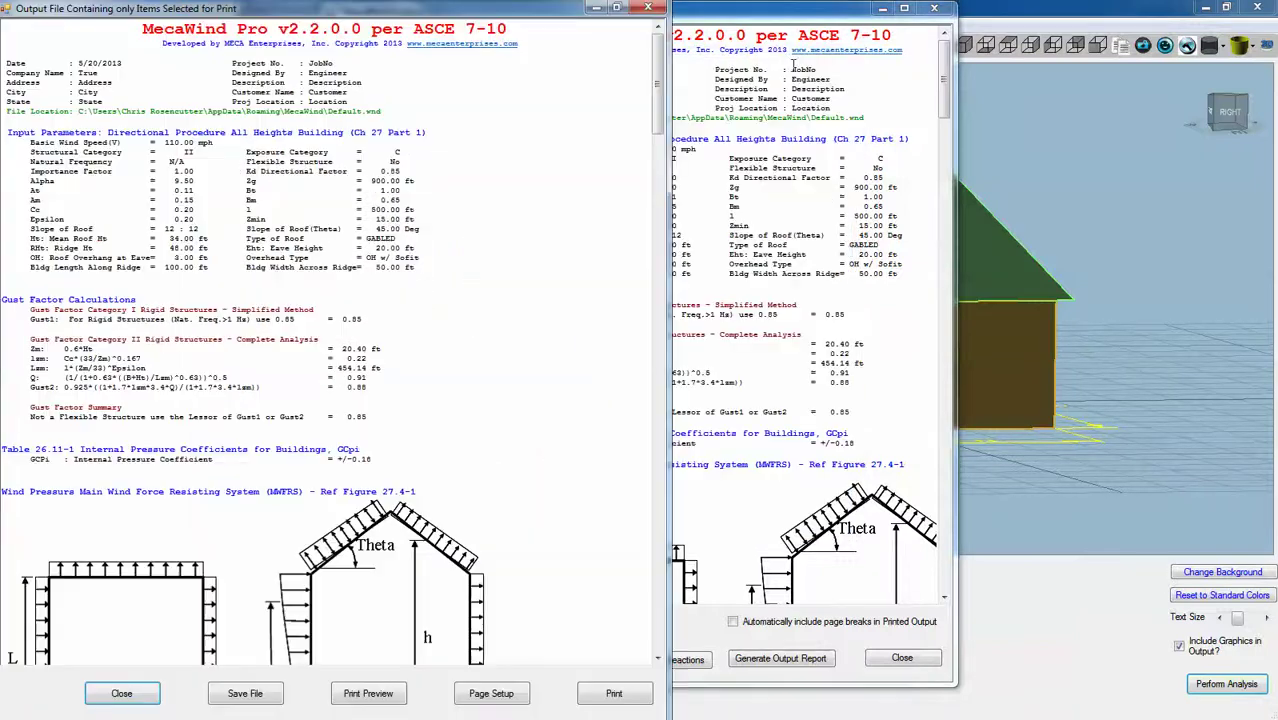
left_click(488, 694)
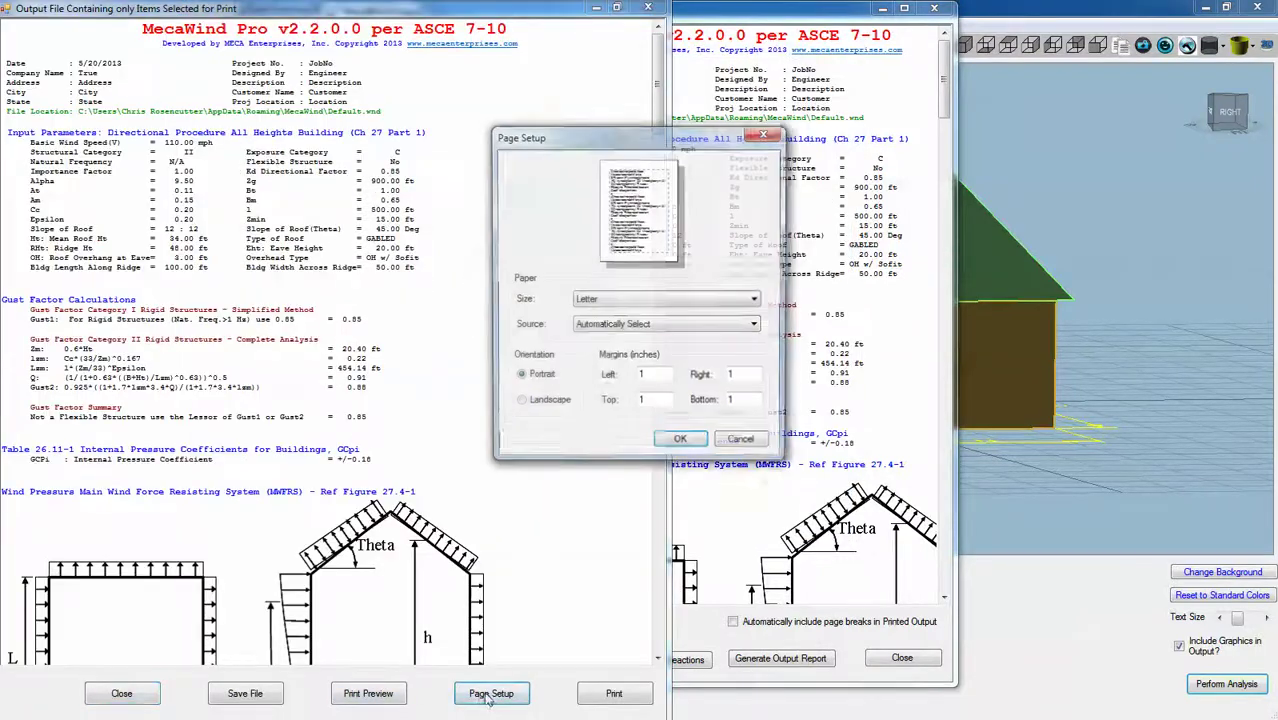
left_click(743, 444)
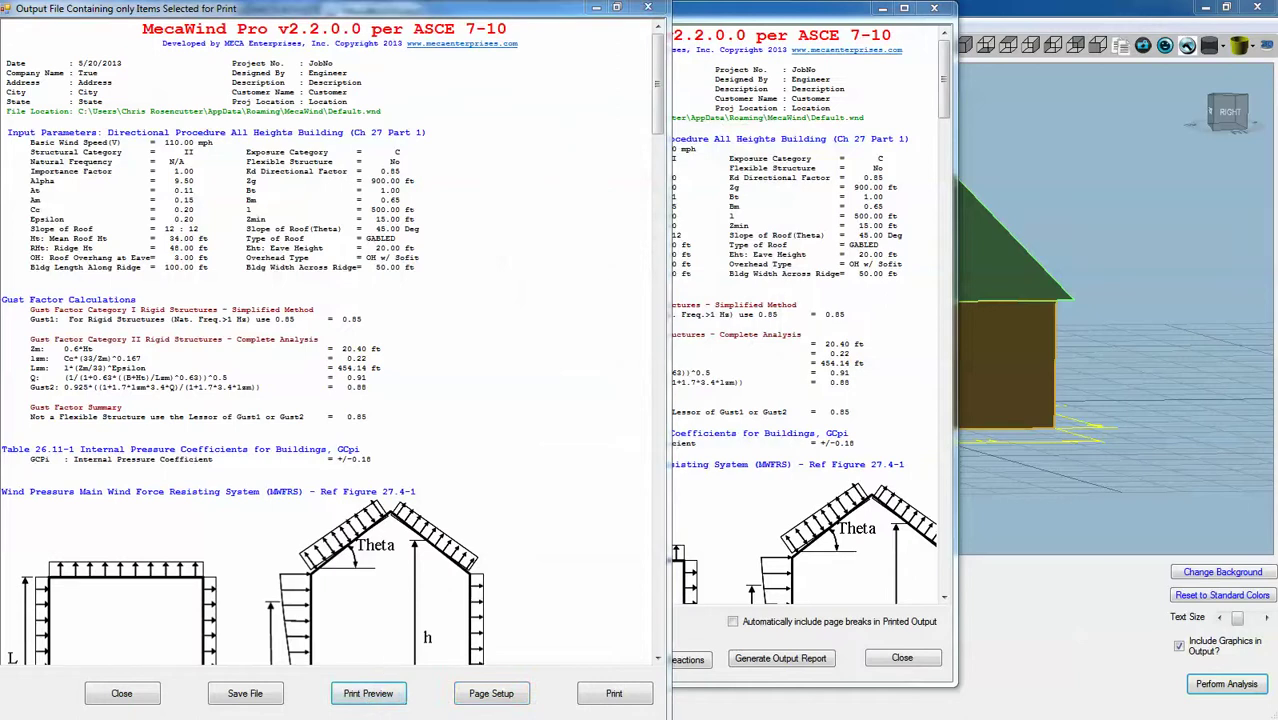
Preview the report as four then six pages, then close the preview and report window.
left_click(368, 693)
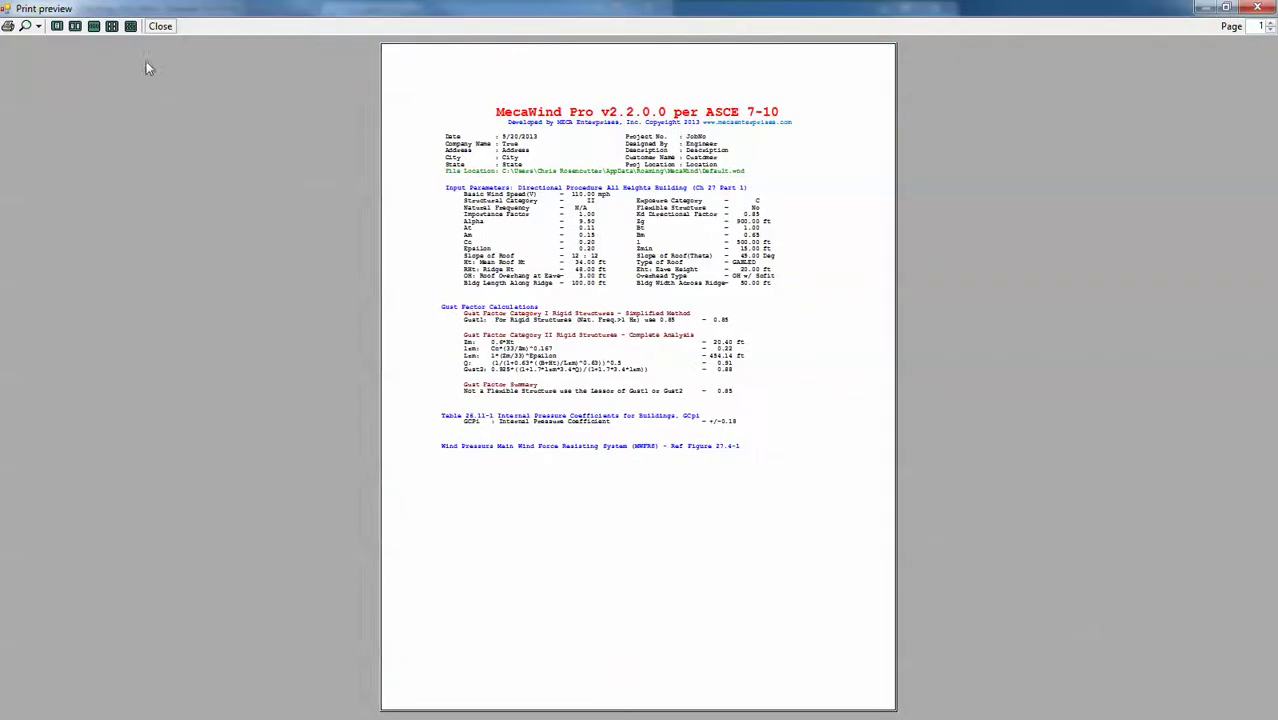
left_click(111, 26)
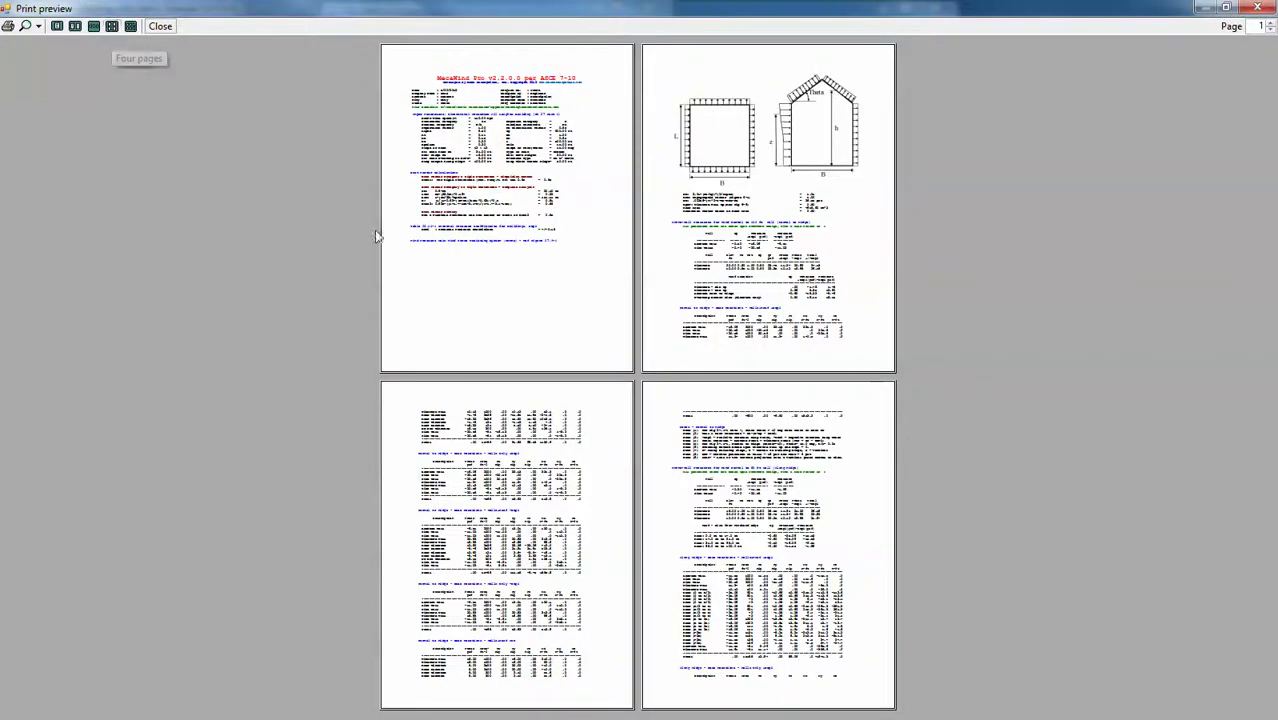
left_click(129, 26)
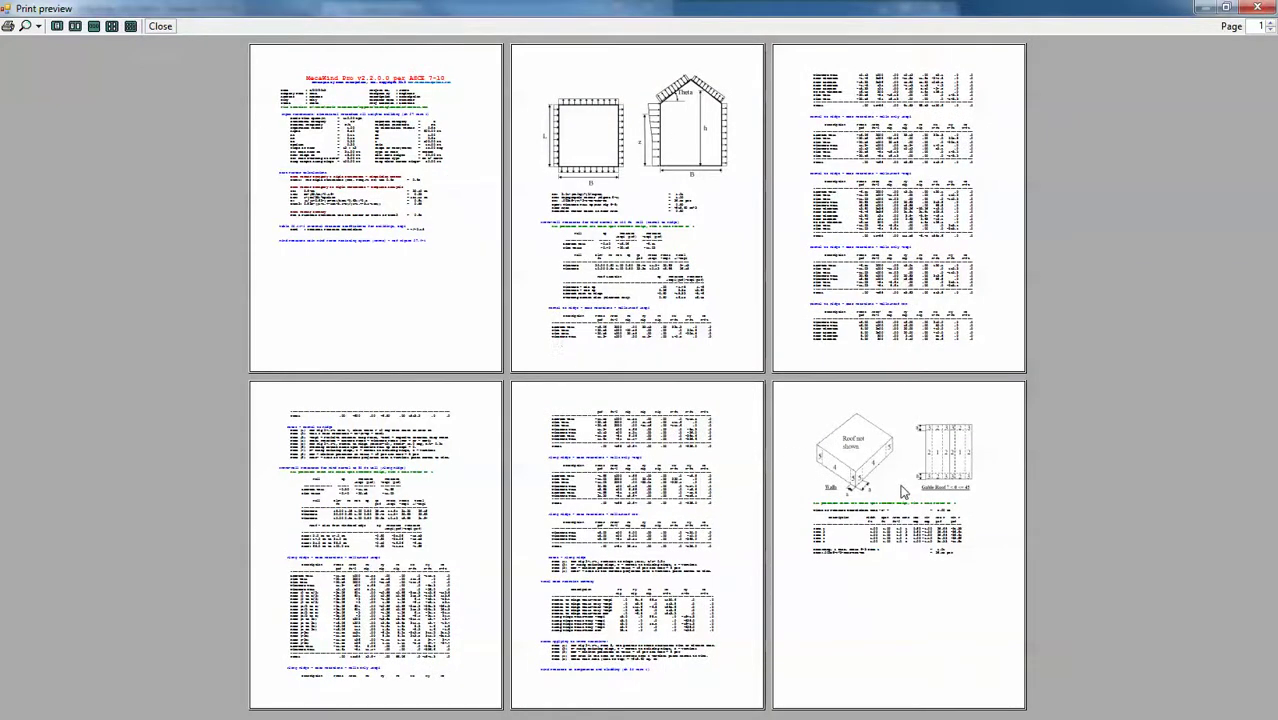
left_click(1257, 8)
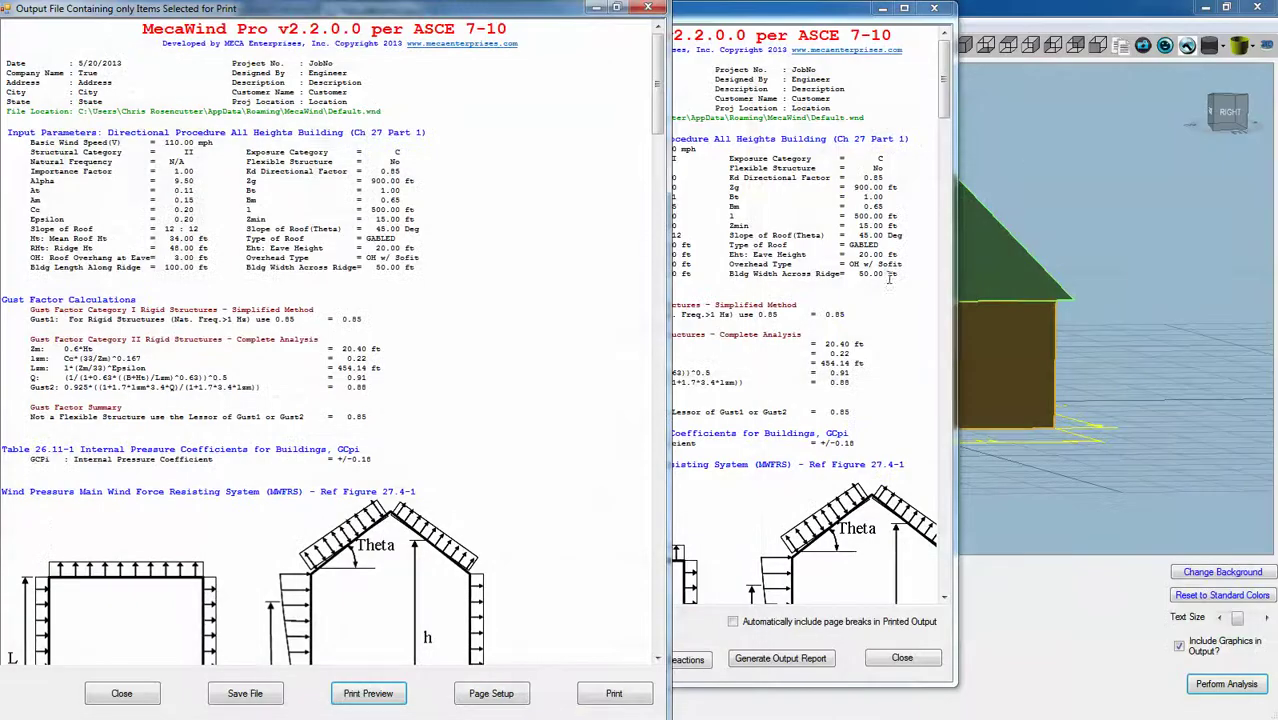
left_click(150, 695)
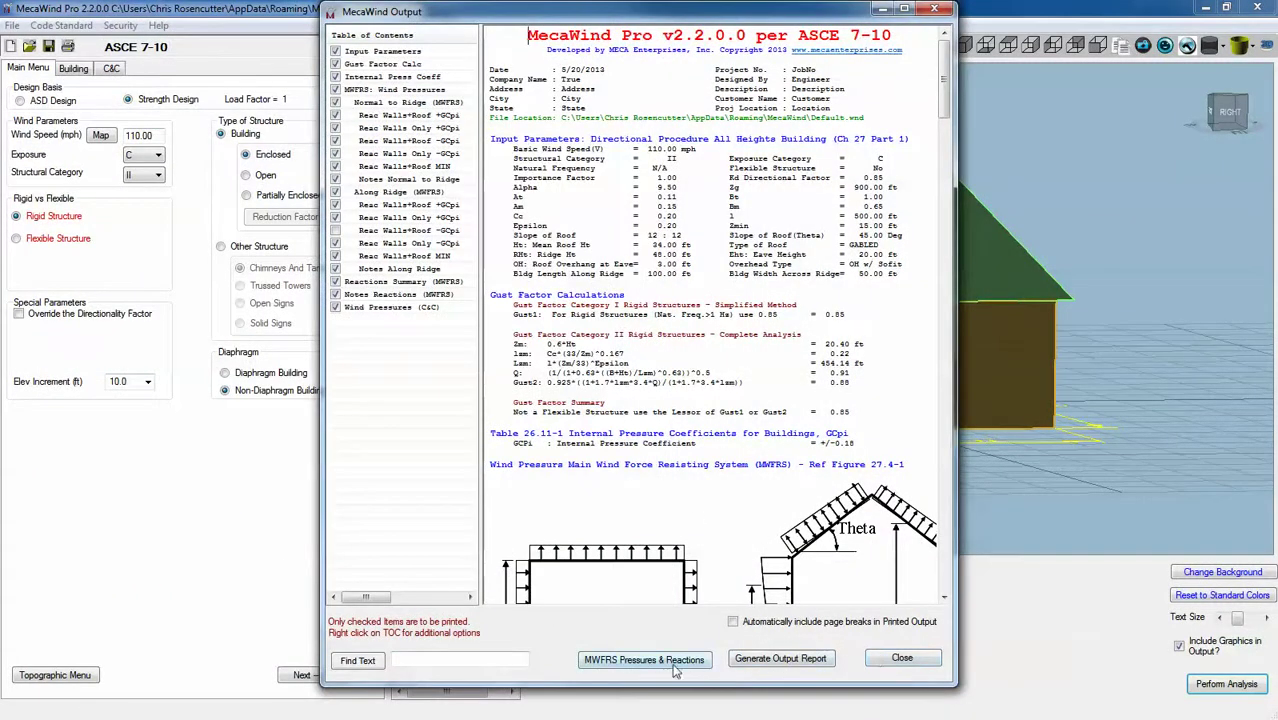
Change the roof type to DOMED with a 15 ft dome height and rerun the analysis.
left_click(901, 657)
left_click(80, 68)
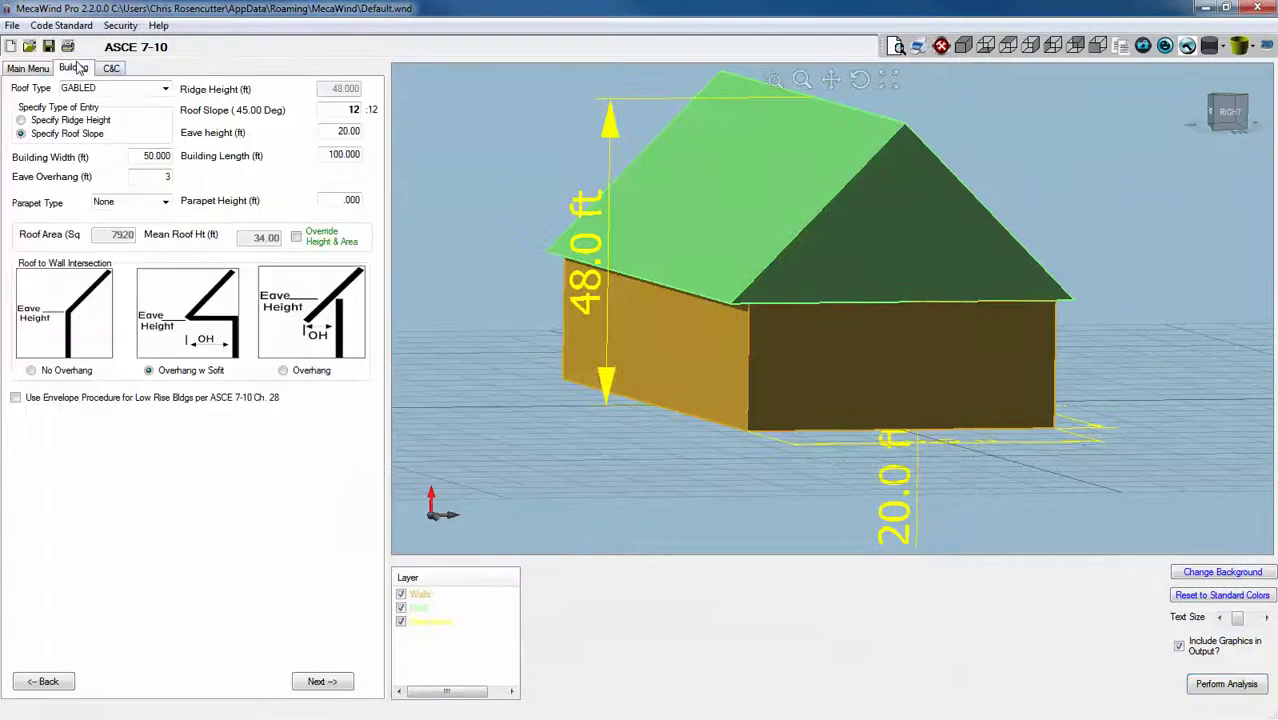
left_click(165, 89)
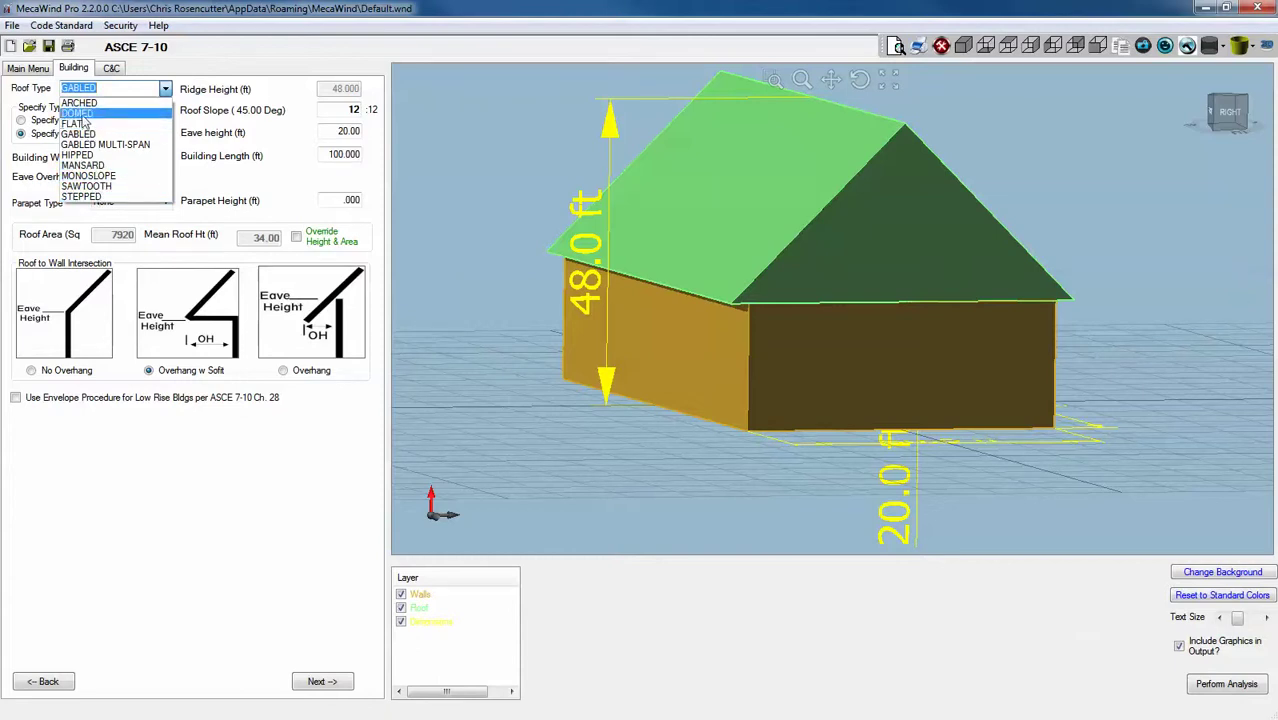
left_click(78, 113)
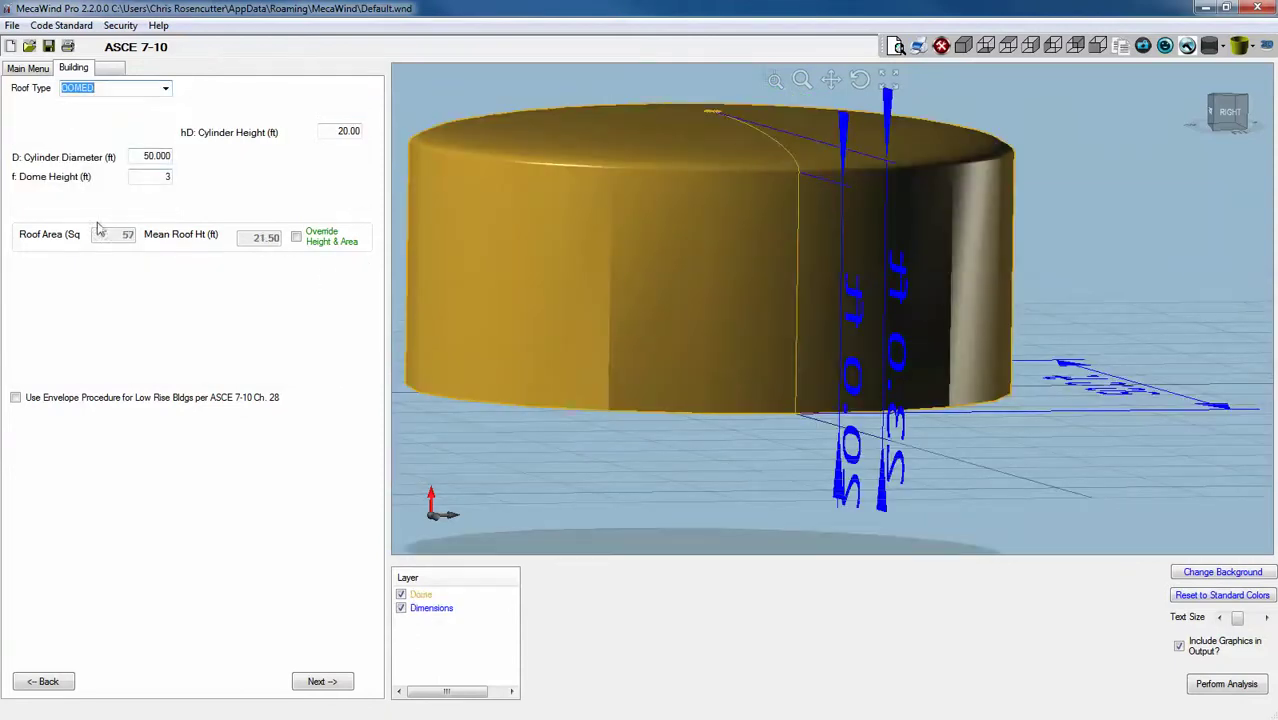
left_click_drag(133, 177, 197, 181)
type("15")
left_click(1240, 683)
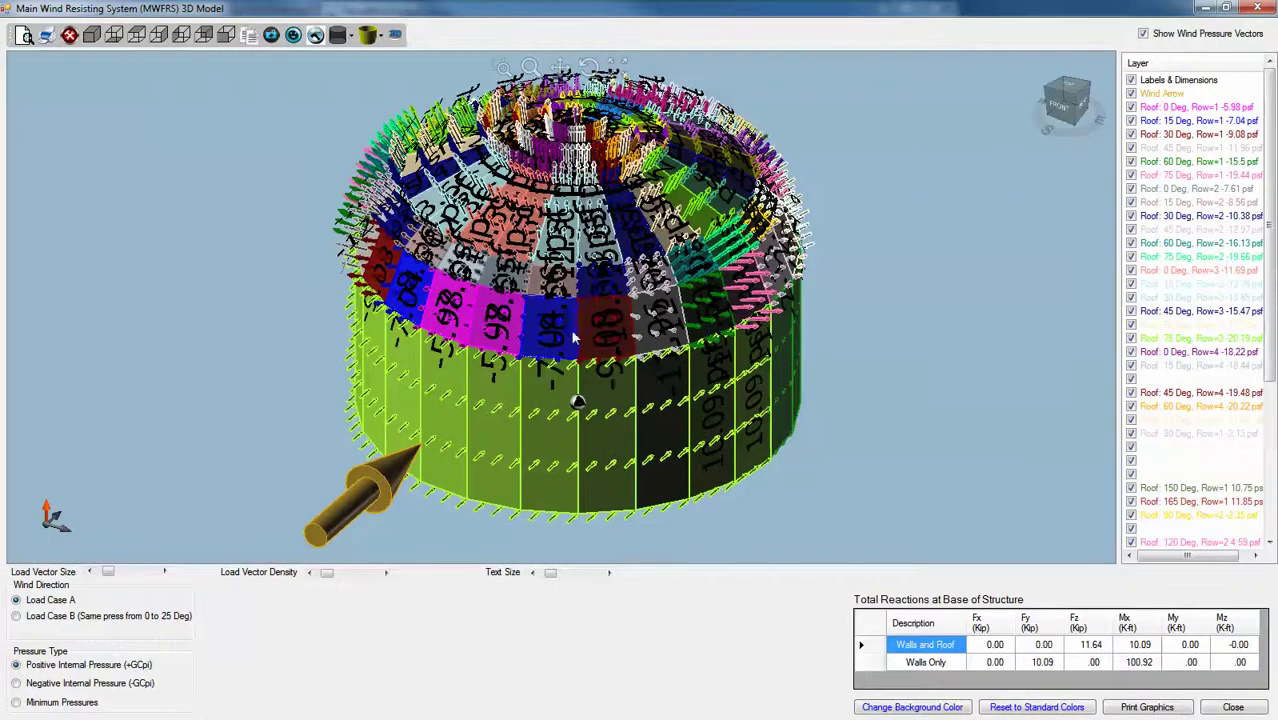
Shrink the pressure labels two sizes and orbit the dome model to view the roof from above.
scroll(575, 335, "down", 3)
scroll(572, 270, "up", 2)
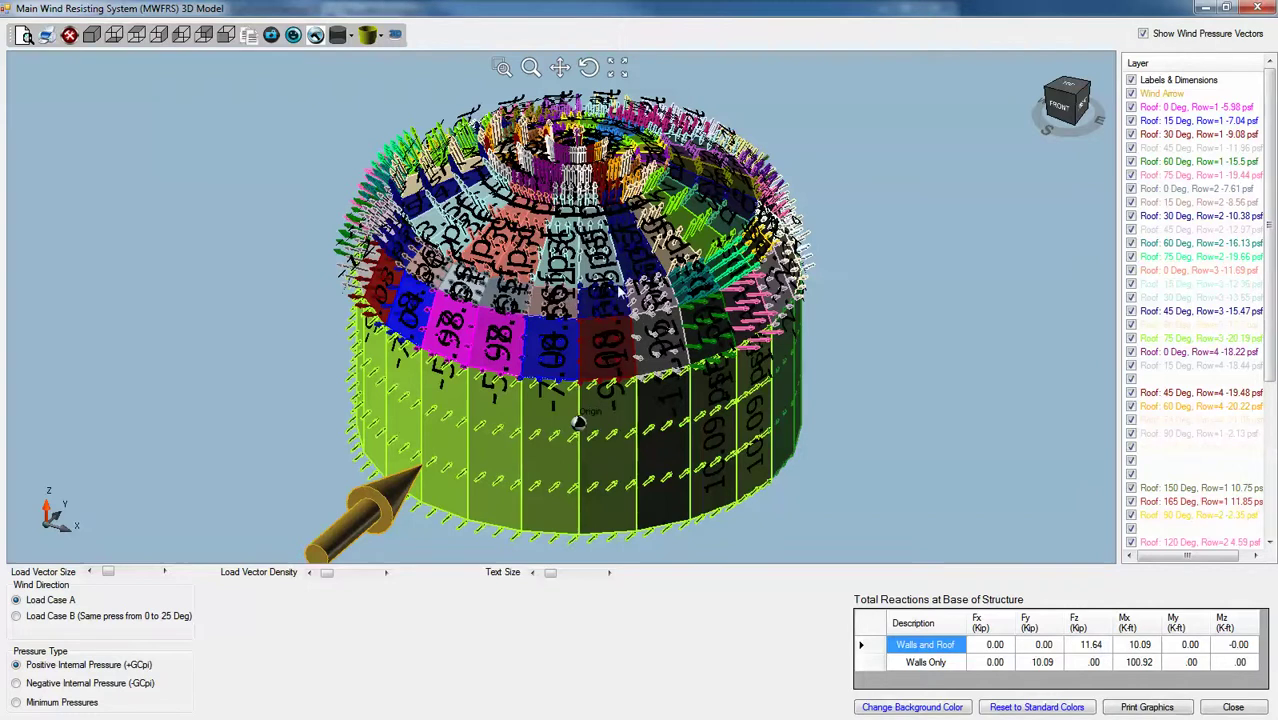
left_click(536, 575)
left_click(536, 575)
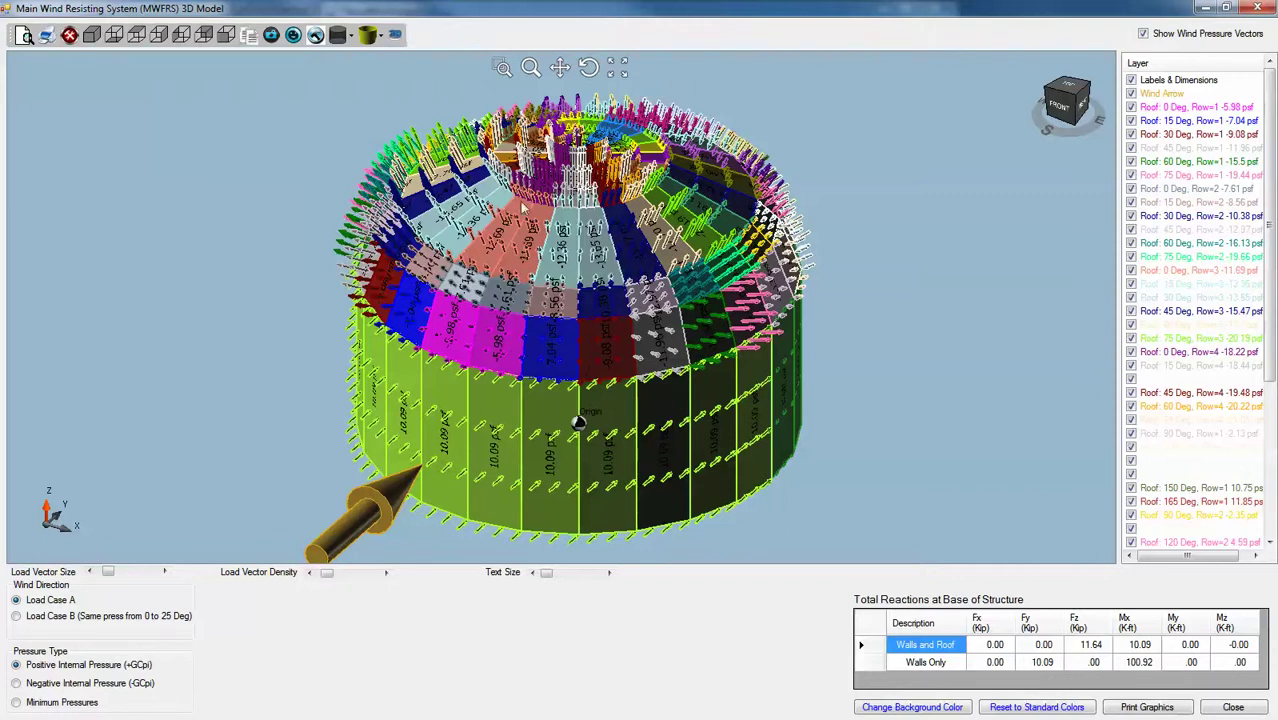
scroll(527, 205, "down", 2)
scroll(527, 205, "up", 4)
middle_click_drag(527, 205, 980, 490)
scroll(575, 245, "down", 3)
scroll(604, 172, "up", 3)
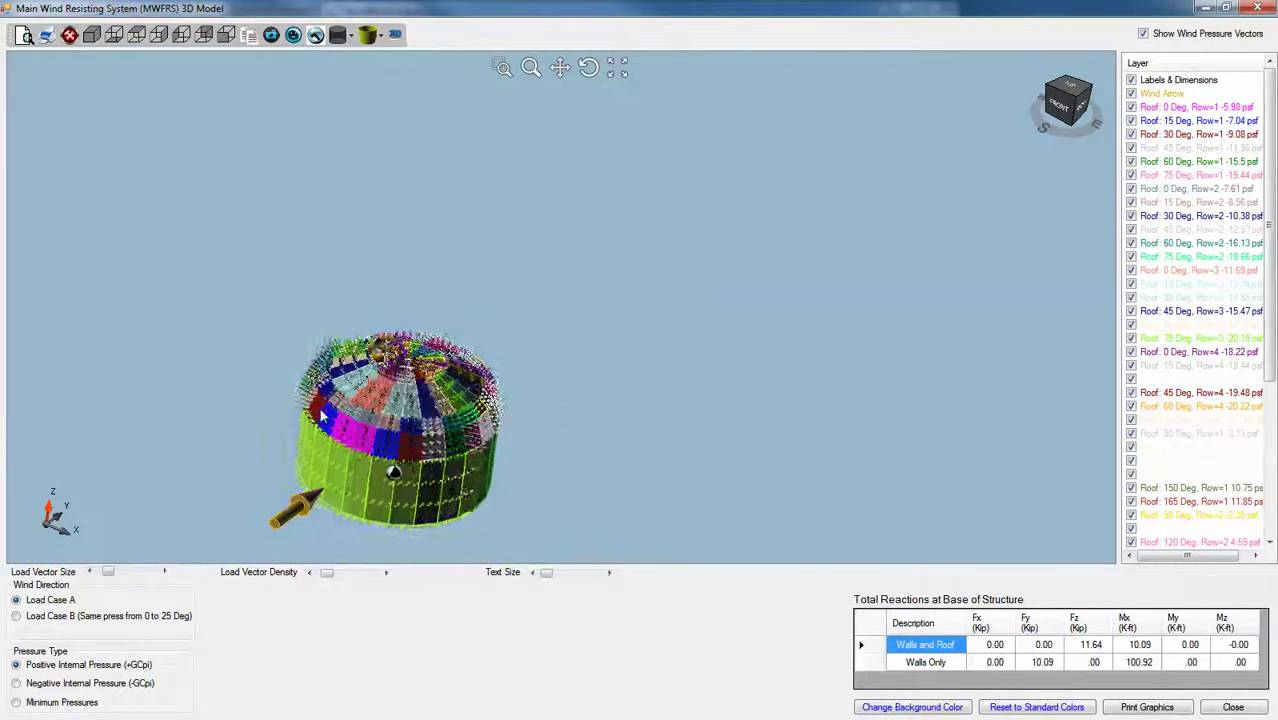
Show Load Case B, then minimum pressures, then close the 3D model and output window.
left_click(18, 618)
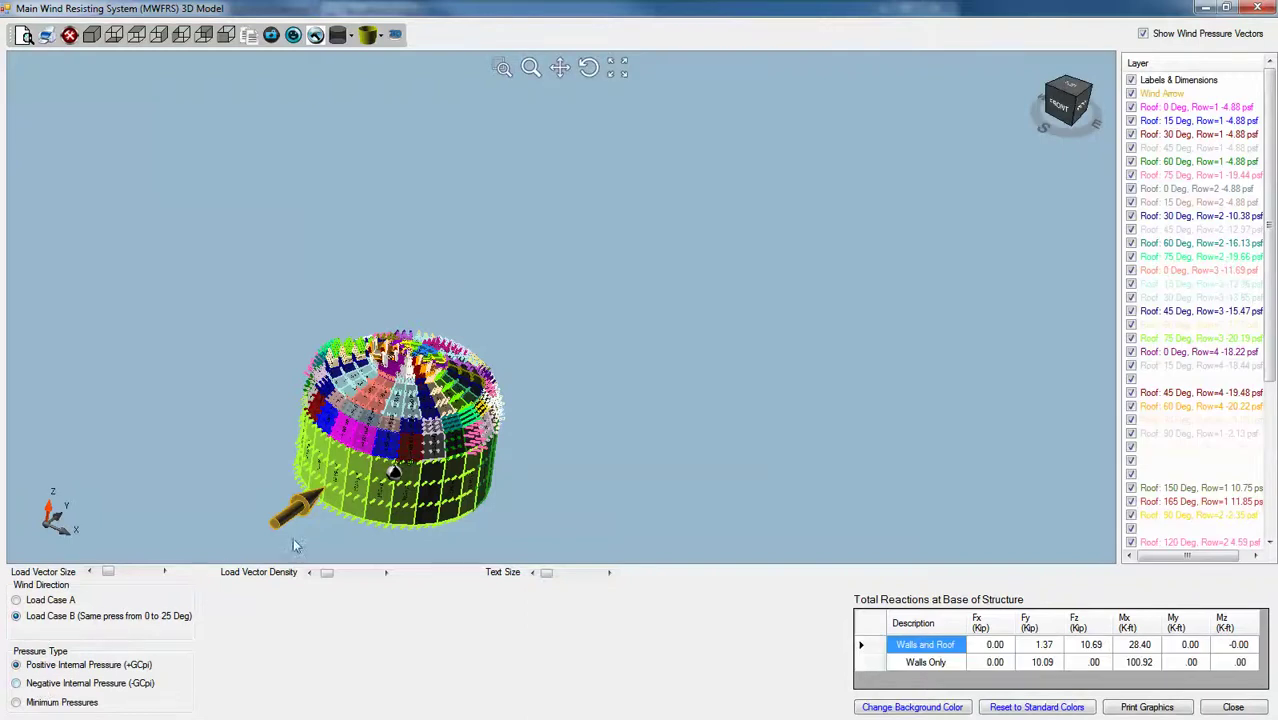
scroll(313, 530, "up", 5)
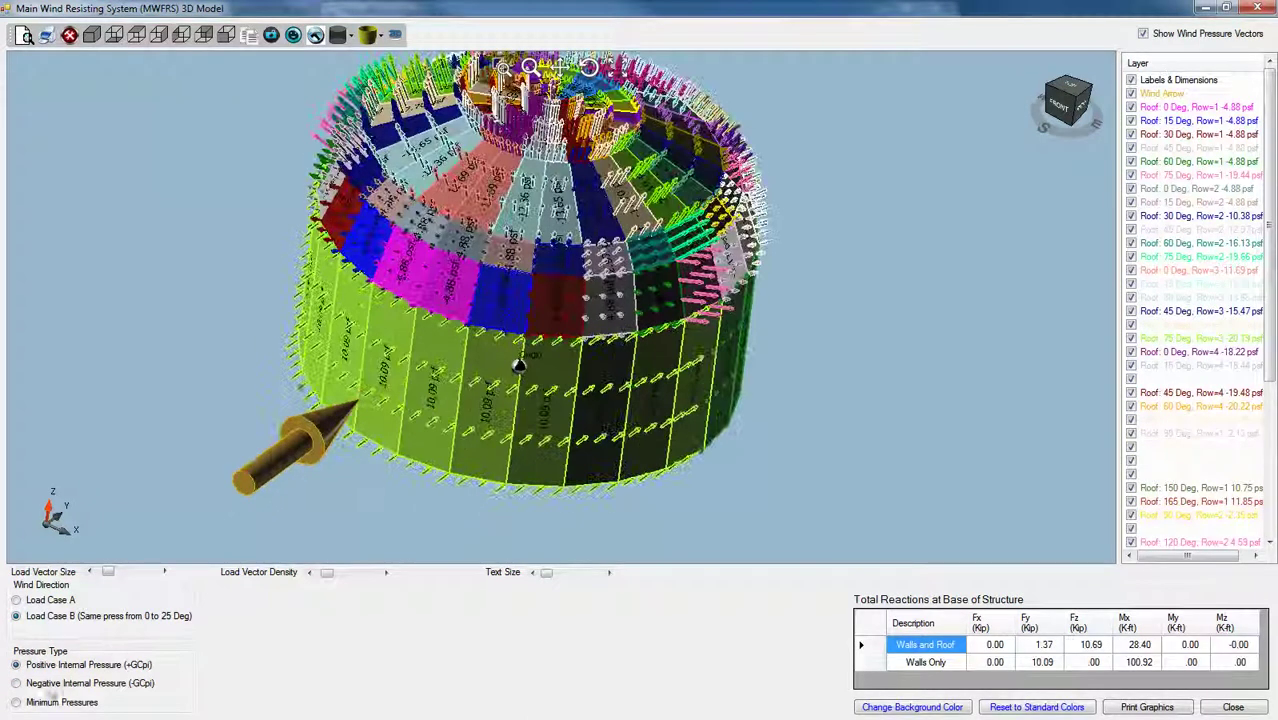
left_click(18, 702)
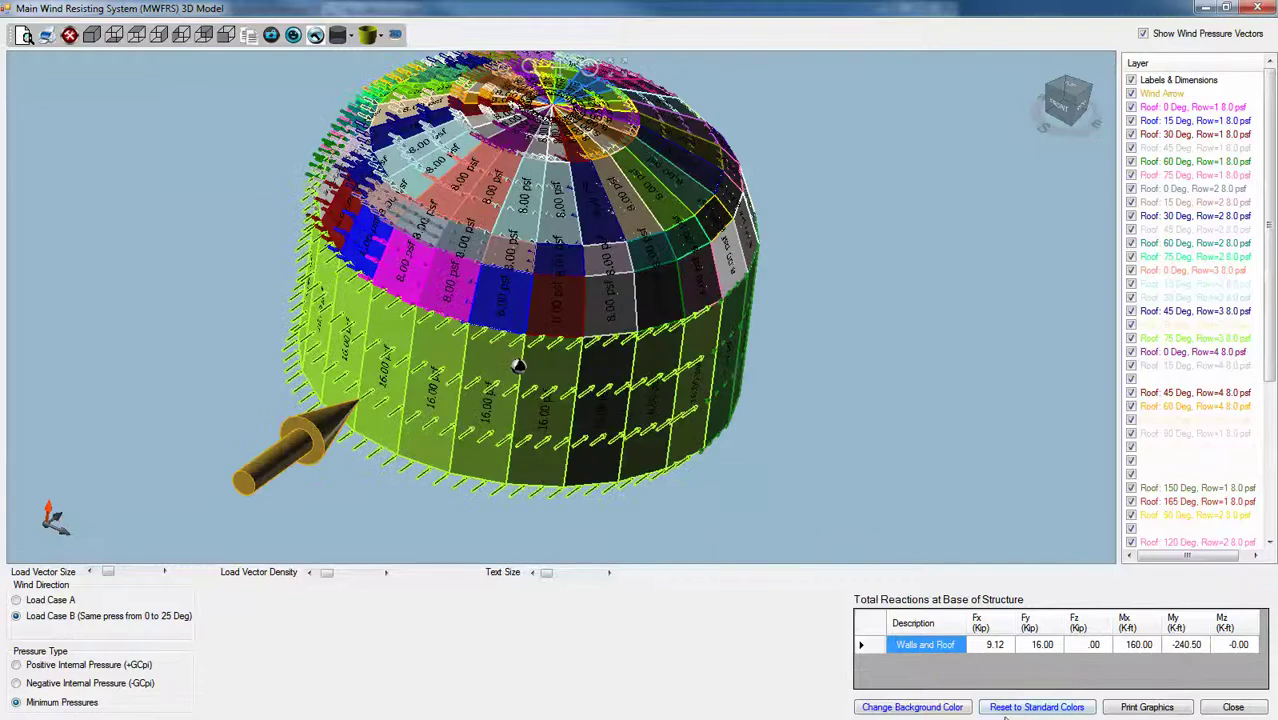
left_click(1230, 707)
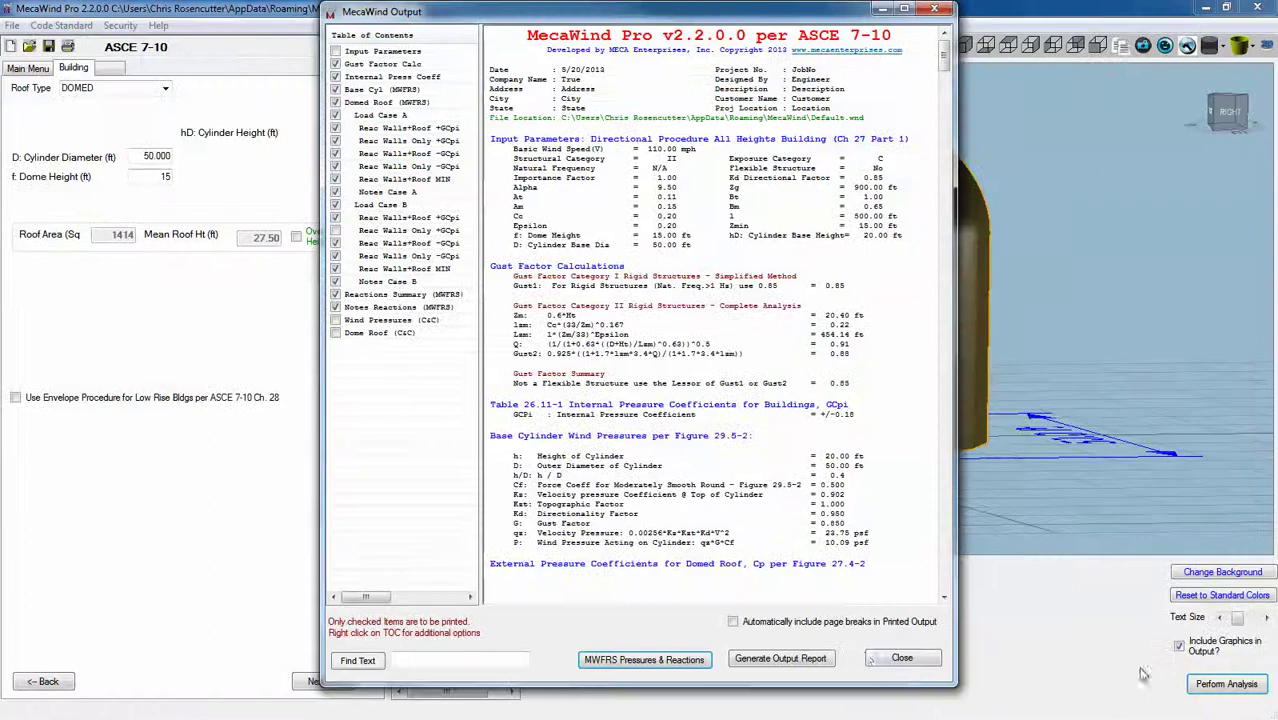
left_click(900, 659)
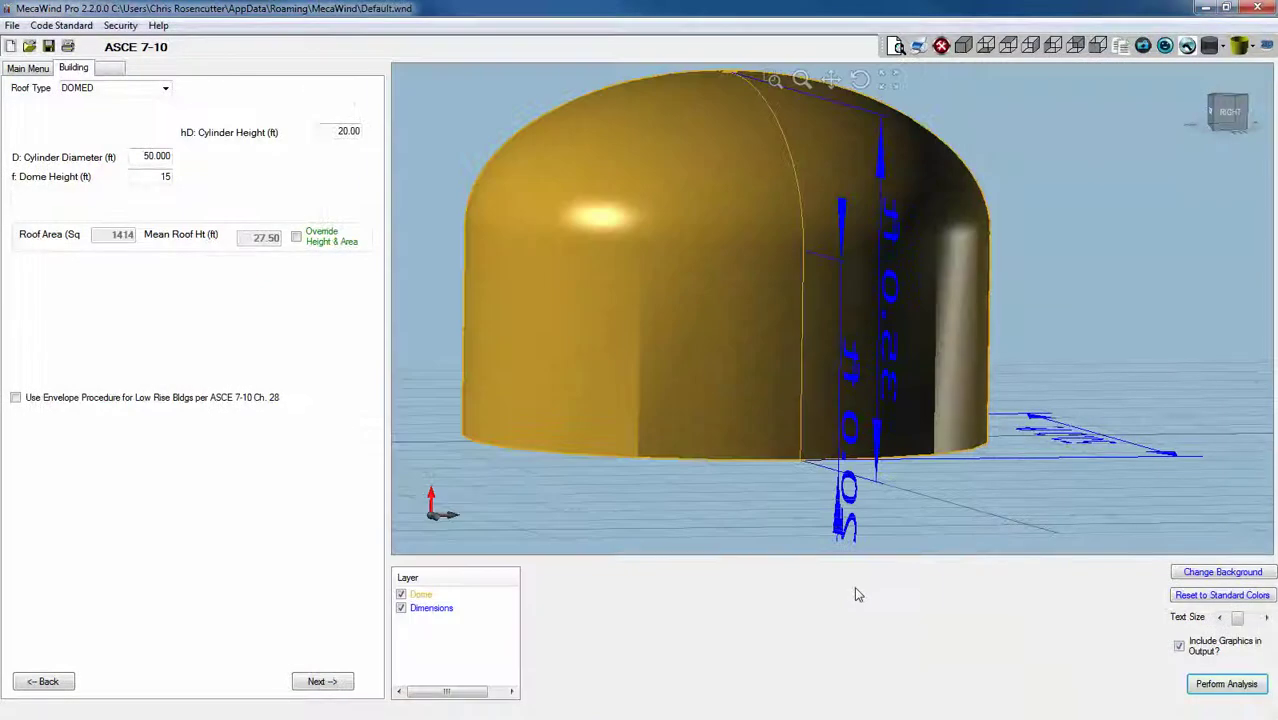